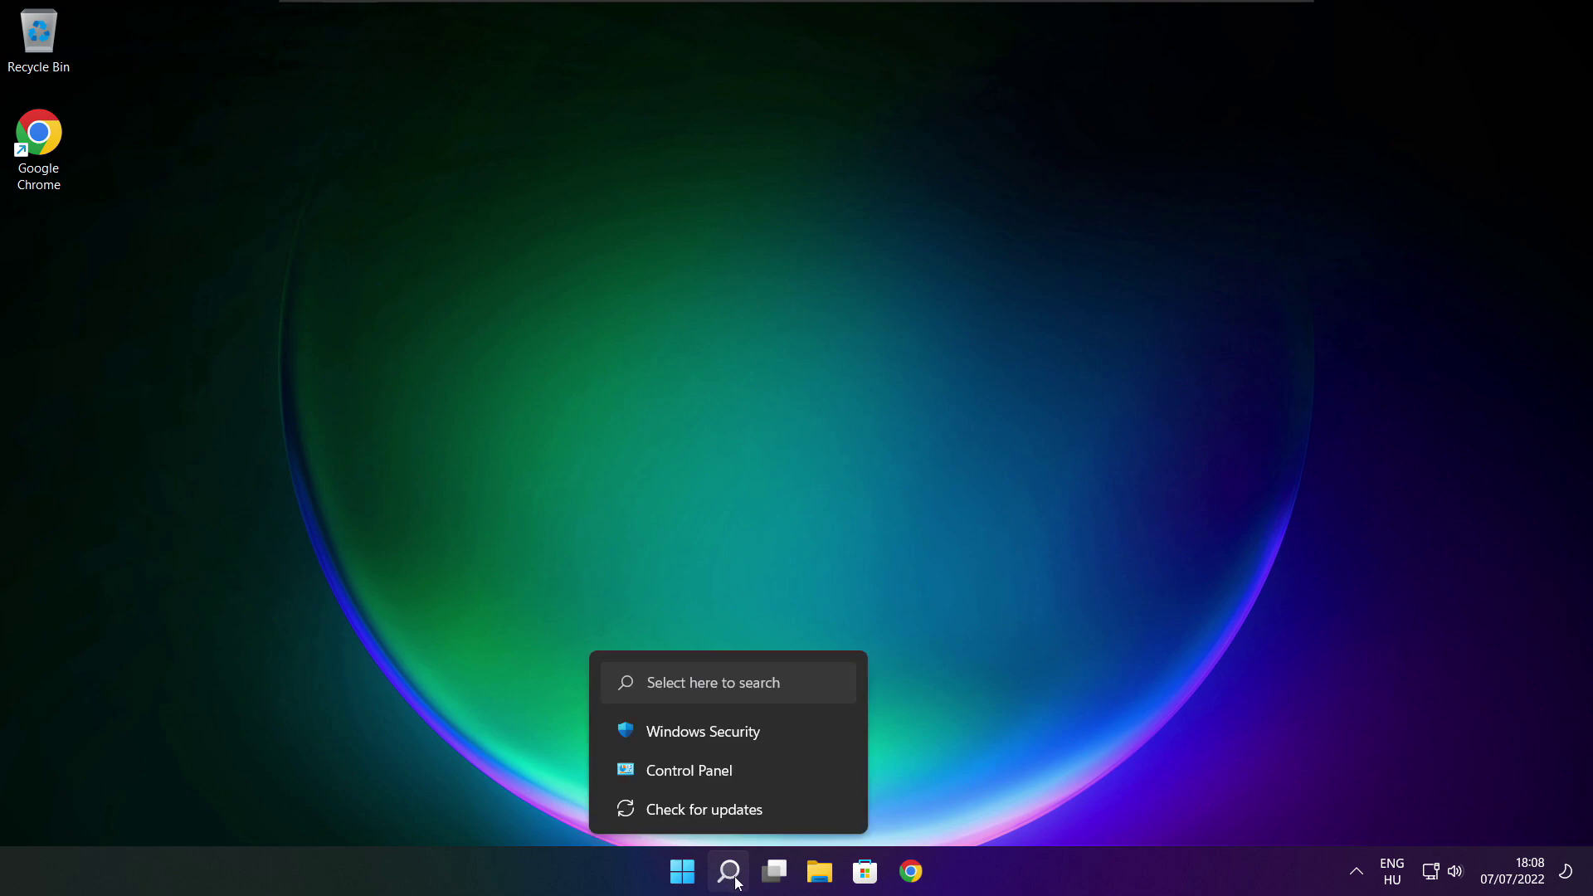
# Search Windows for 'device manager'
pyautogui.click(735, 879)
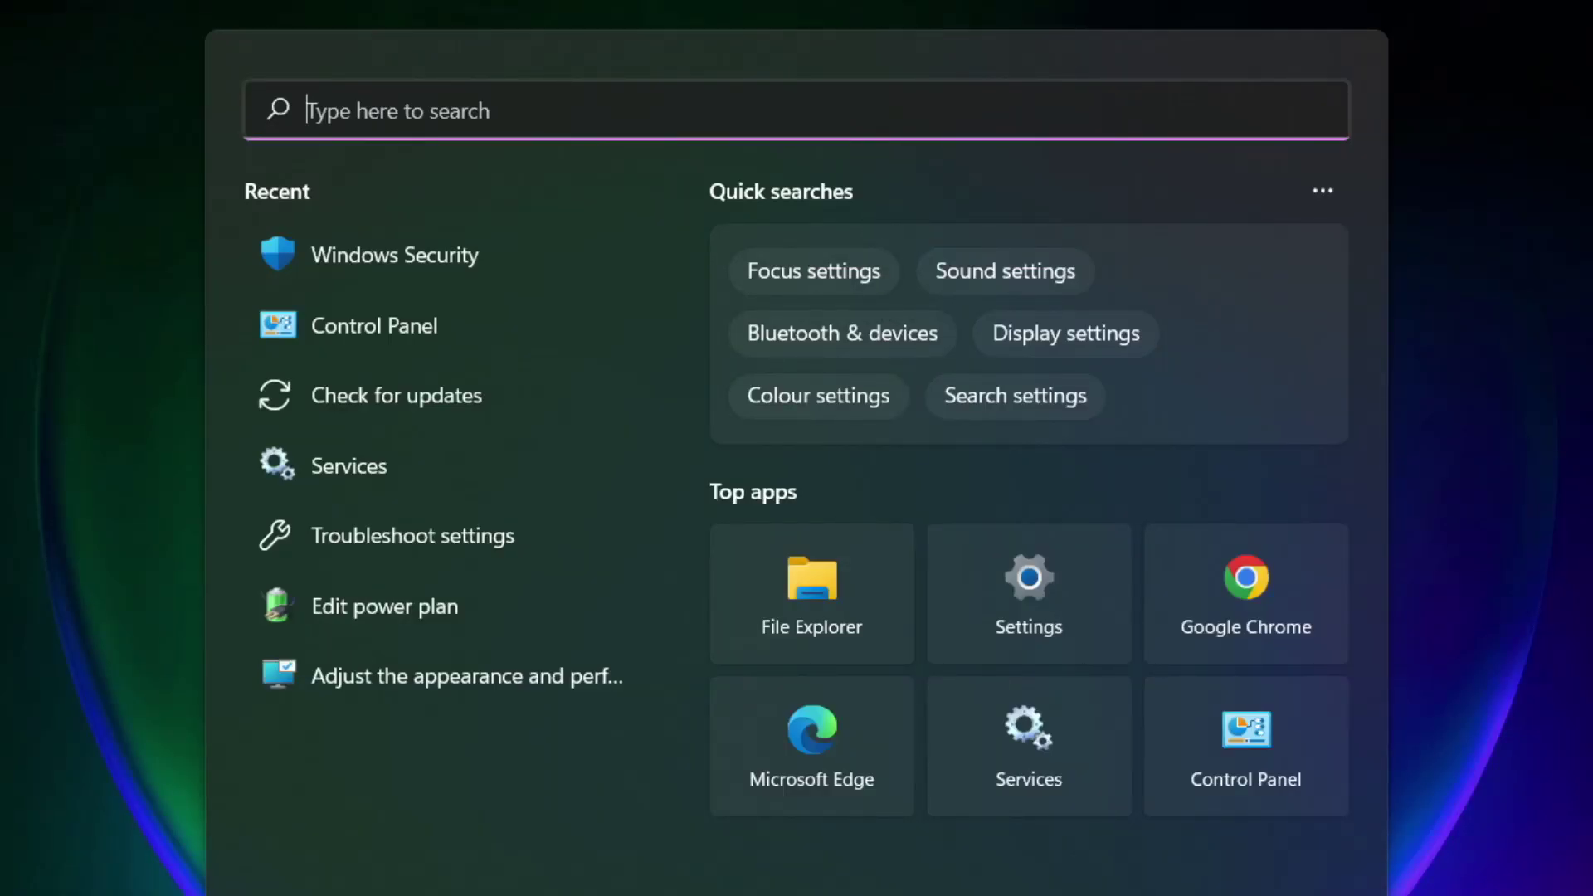
pyautogui.write('device ma')
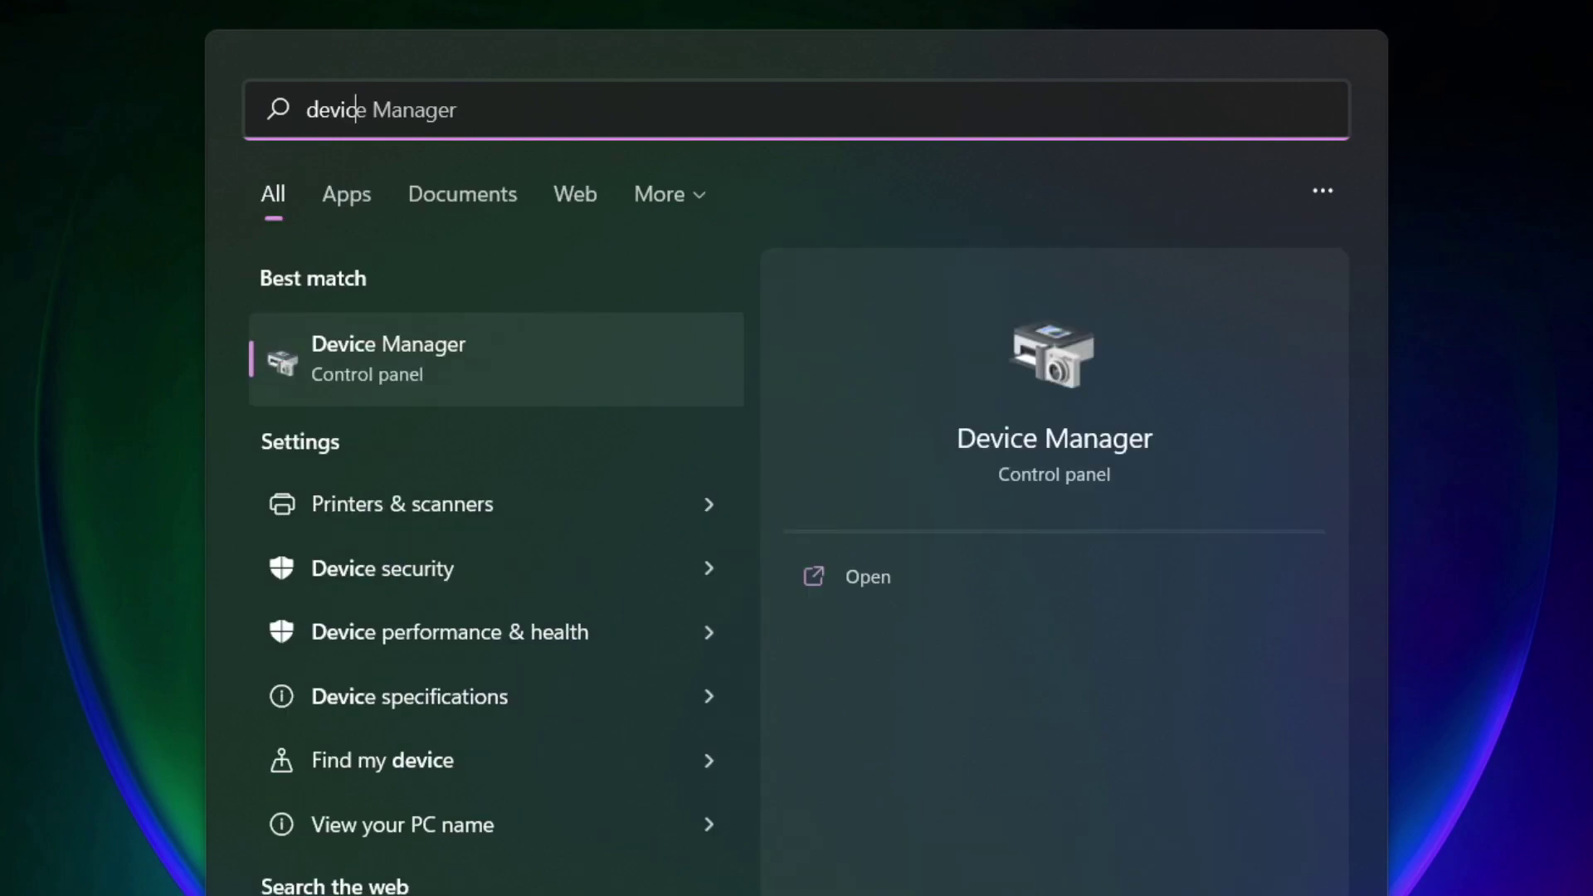
pyautogui.write('nager')
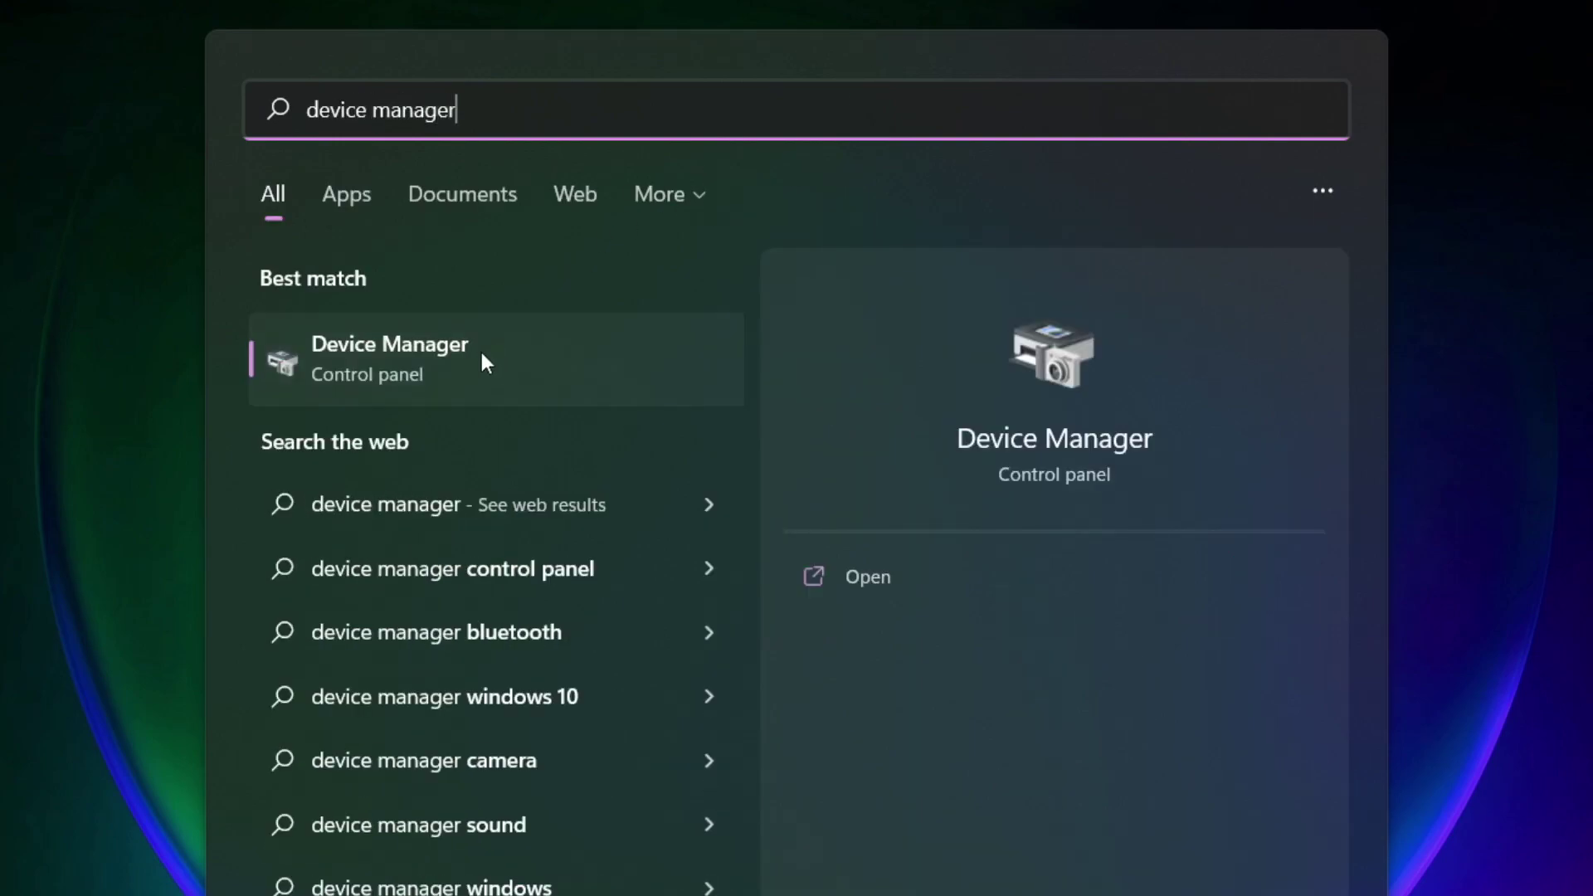
# Open Device Manager maximized and auto-search drivers for VMware SVGA 3D; the best driver is already installed
pyautogui.click(585, 363)
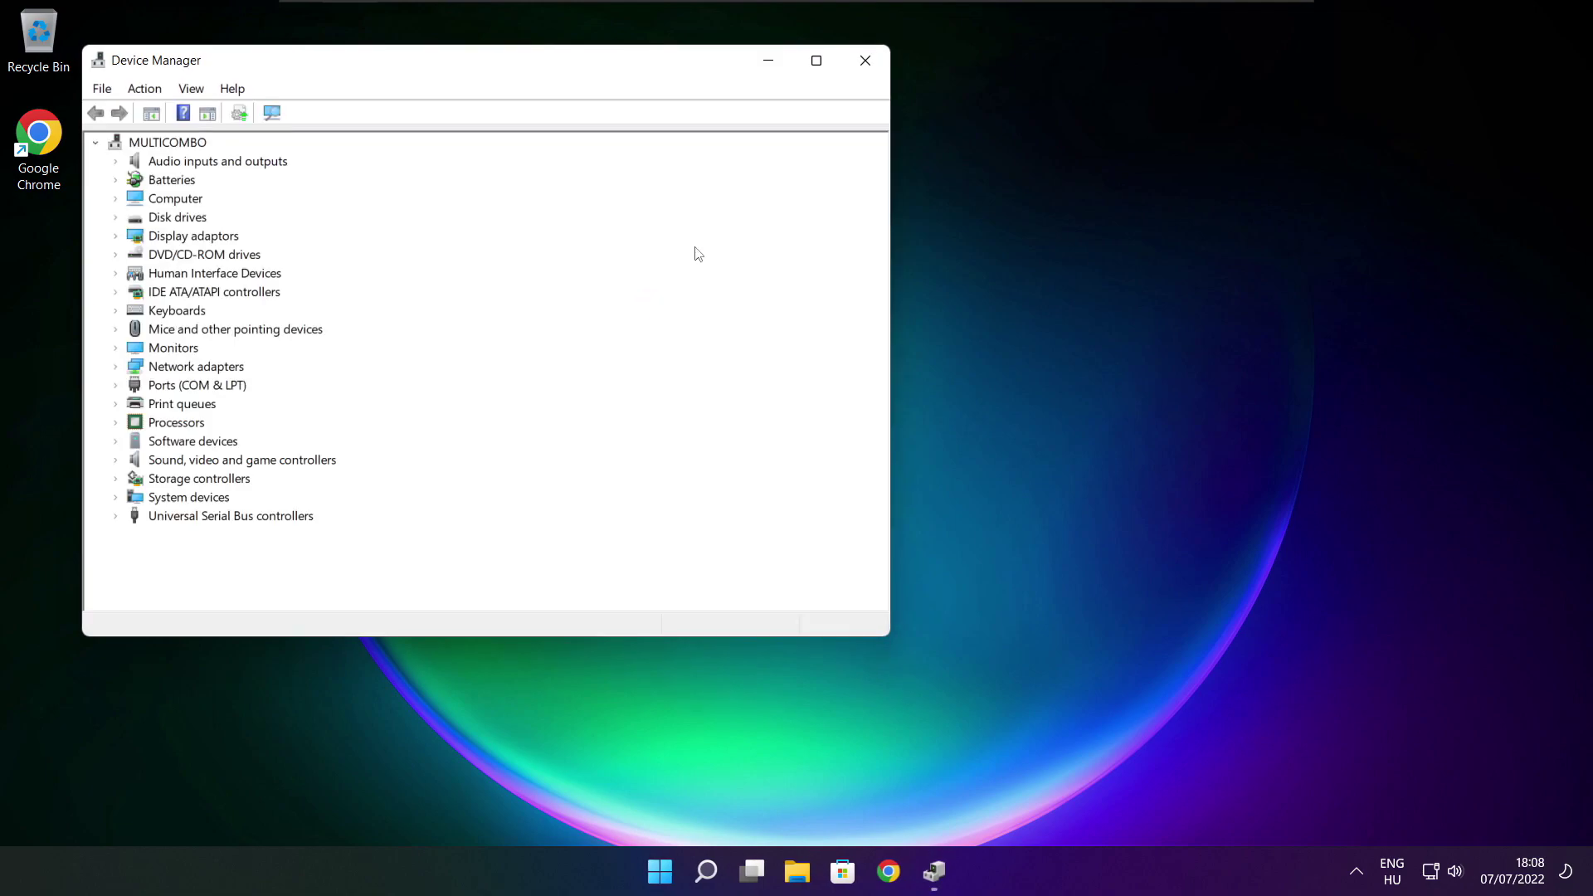
pyautogui.click(818, 63)
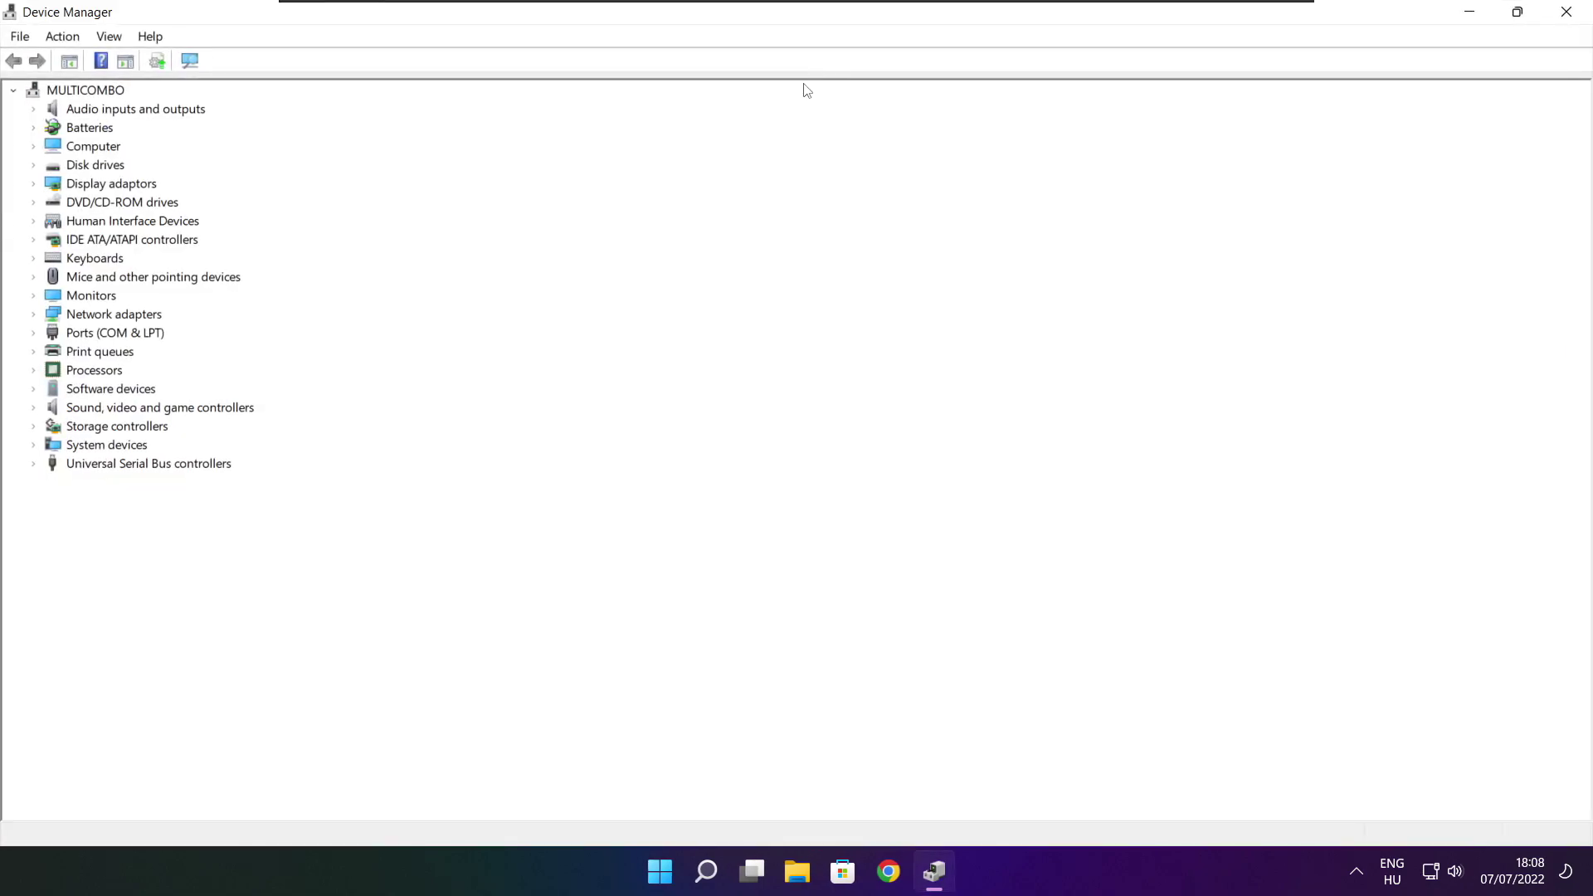
pyautogui.click(87, 187)
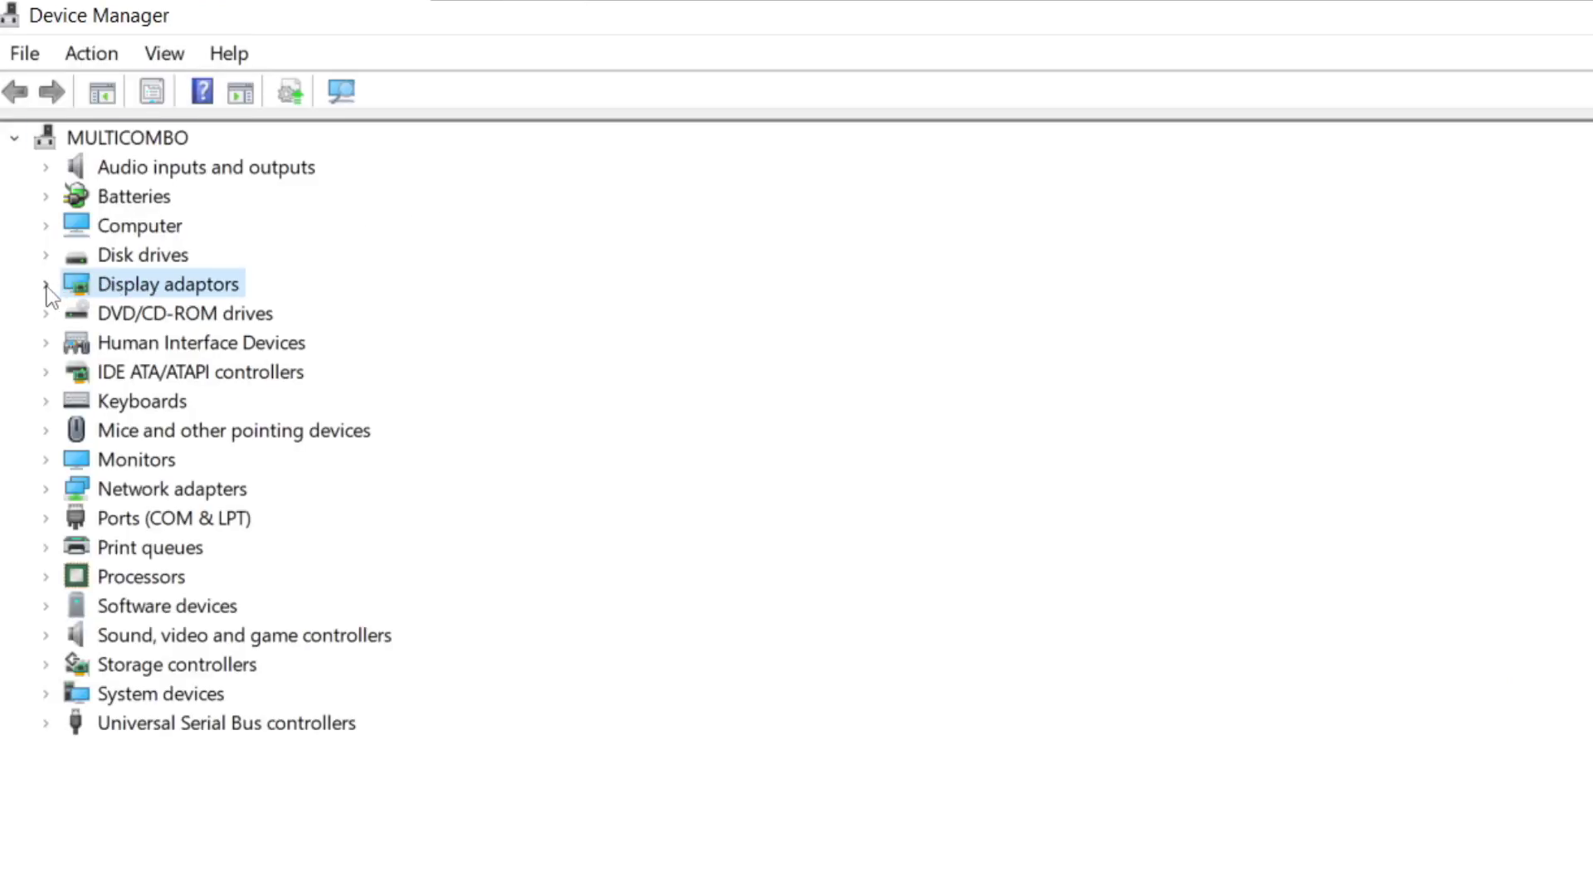
pyautogui.click(46, 284)
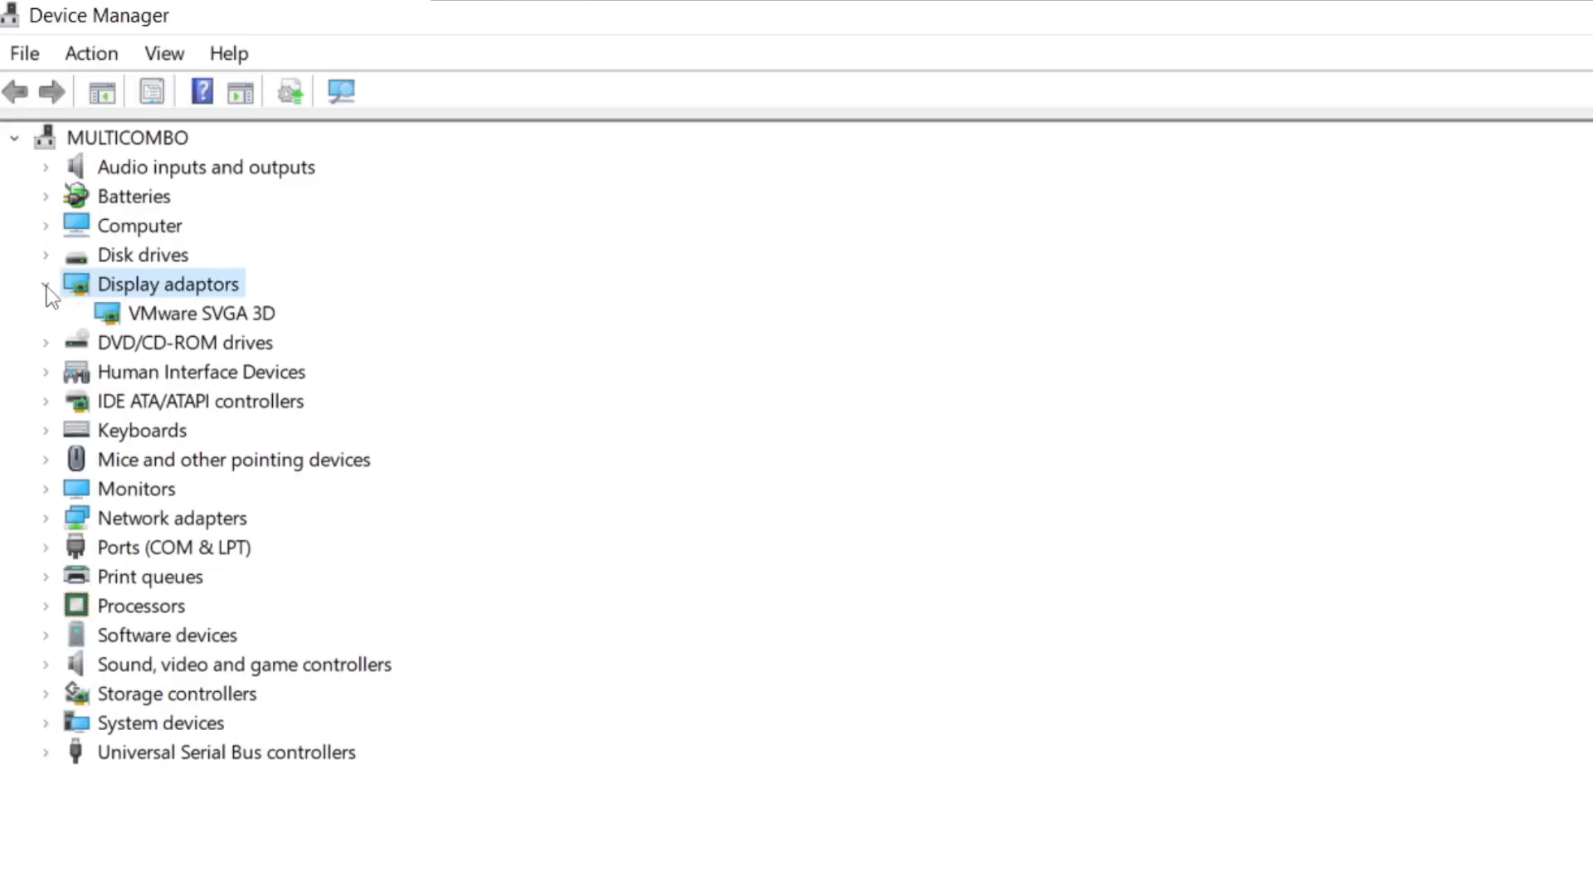
pyautogui.click(265, 312)
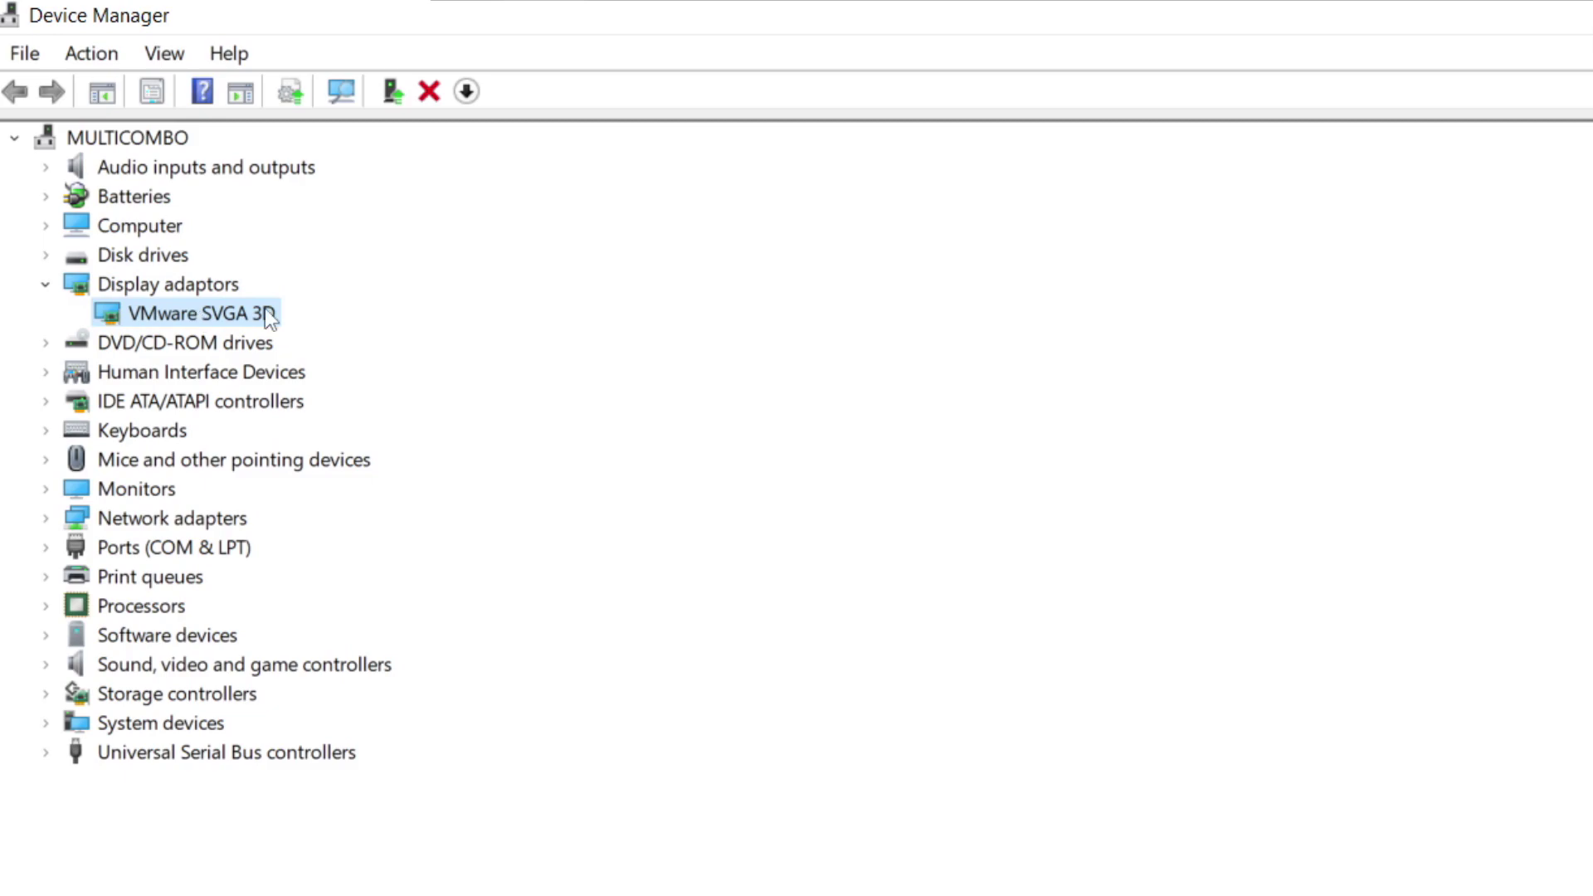
pyautogui.rightClick(171, 311)
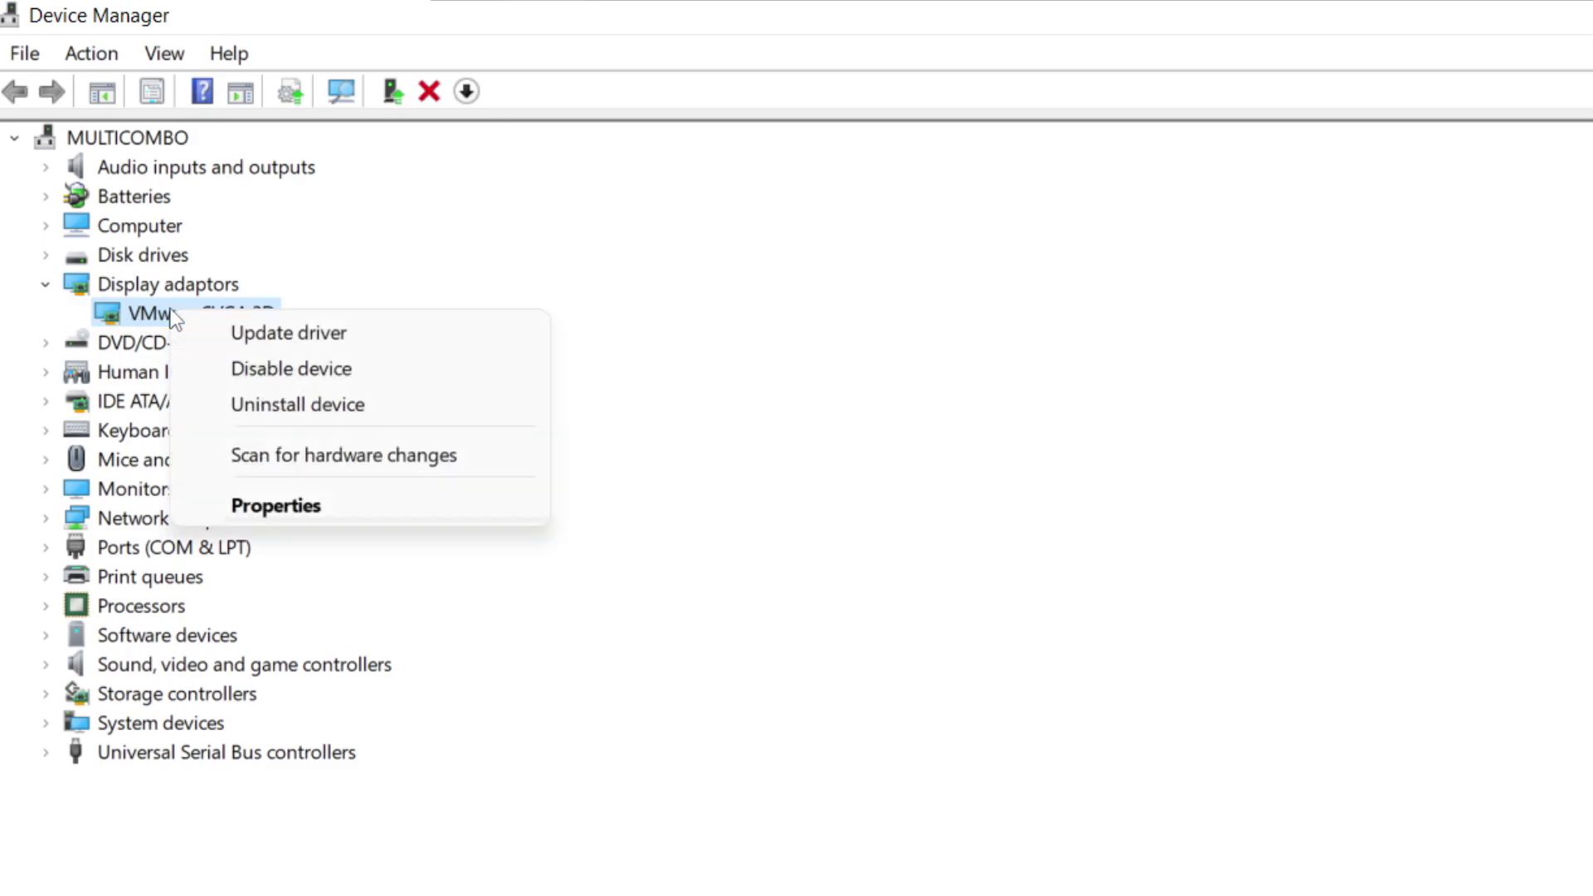
pyautogui.click(351, 333)
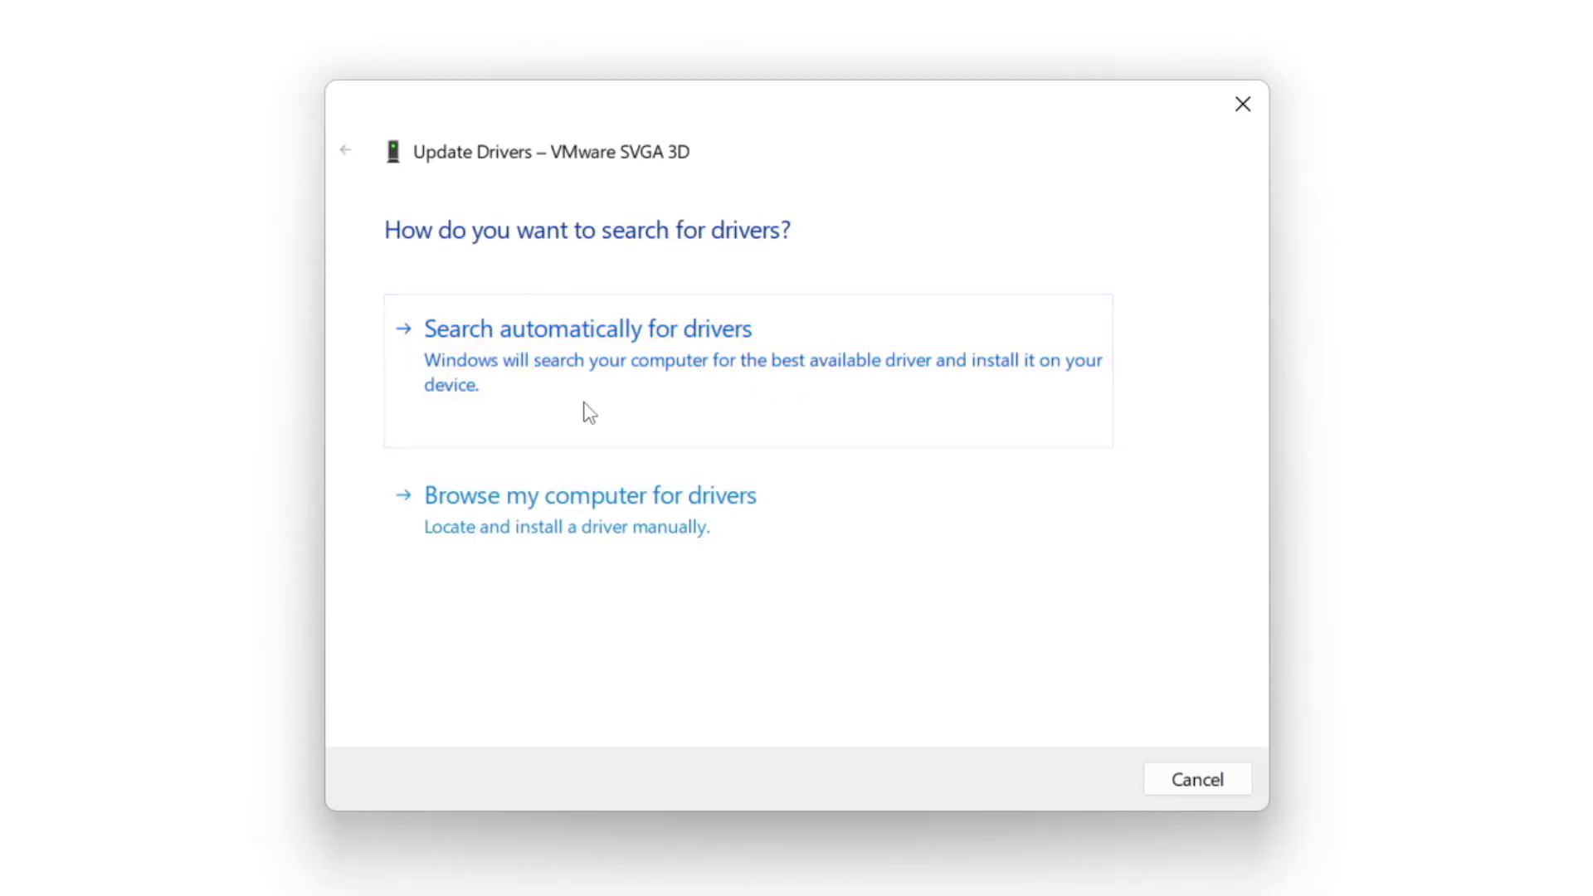
pyautogui.click(697, 367)
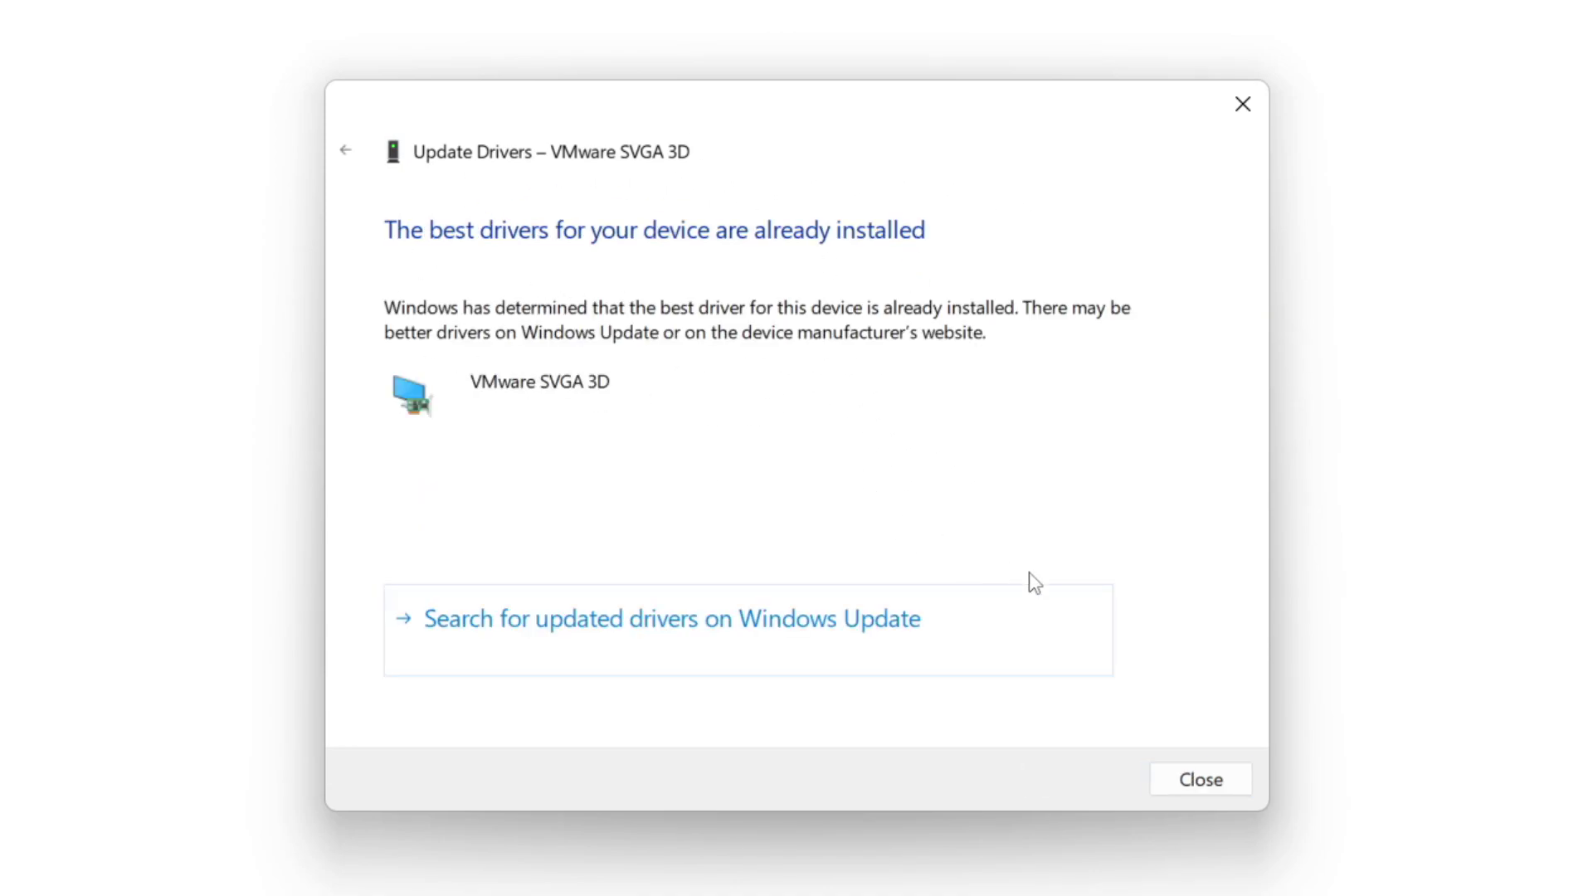
pyautogui.click(1198, 784)
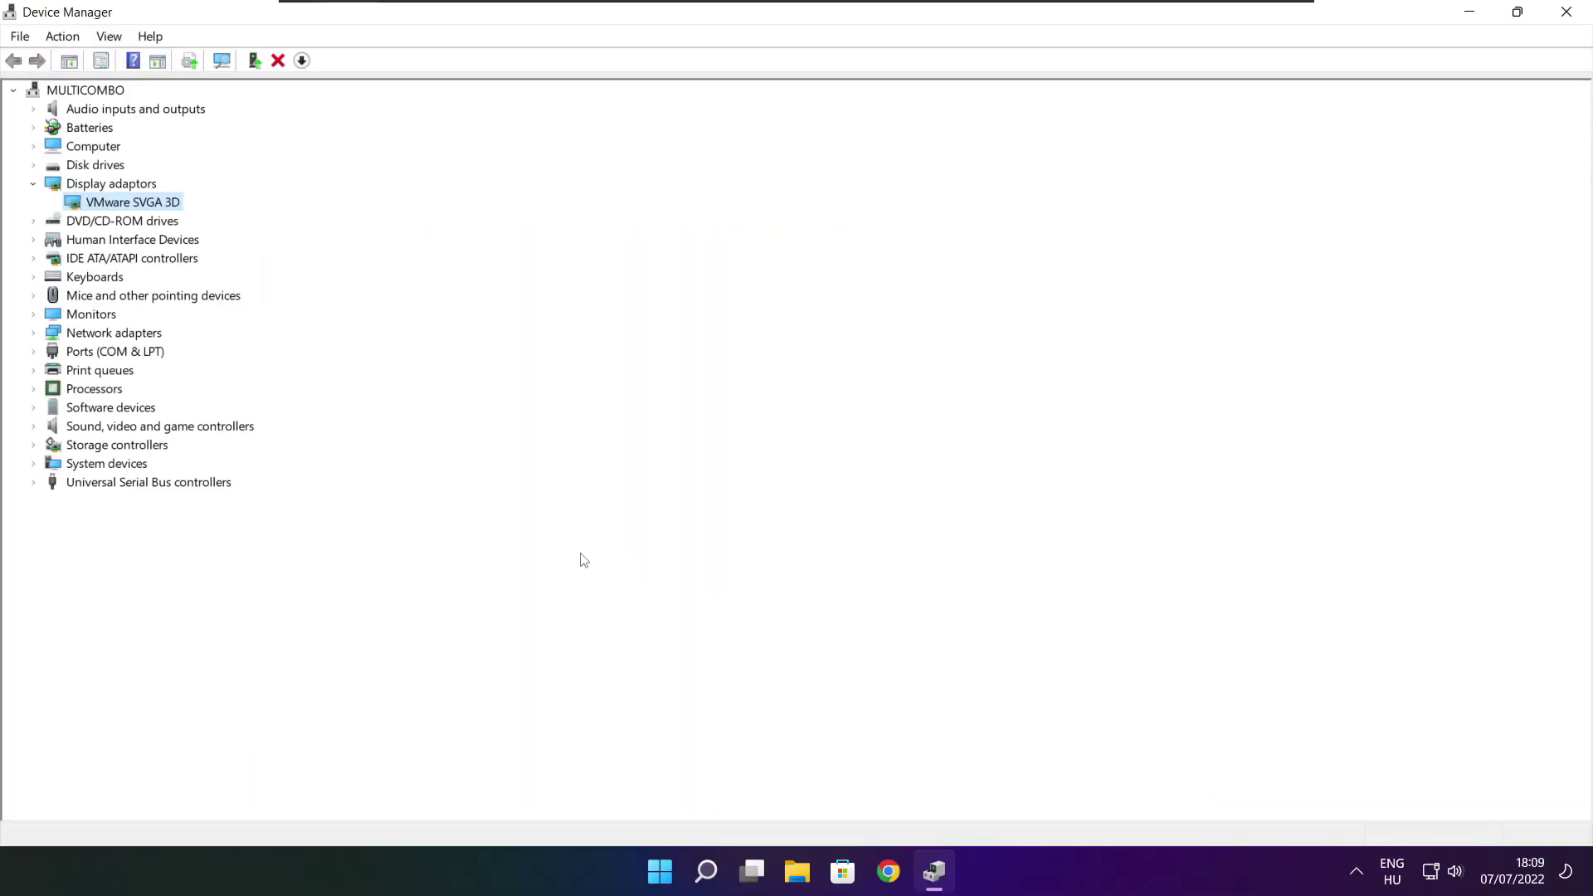
# Auto-search drivers for the High Definition Audio Device; the best driver is already installed
pyautogui.click(71, 528)
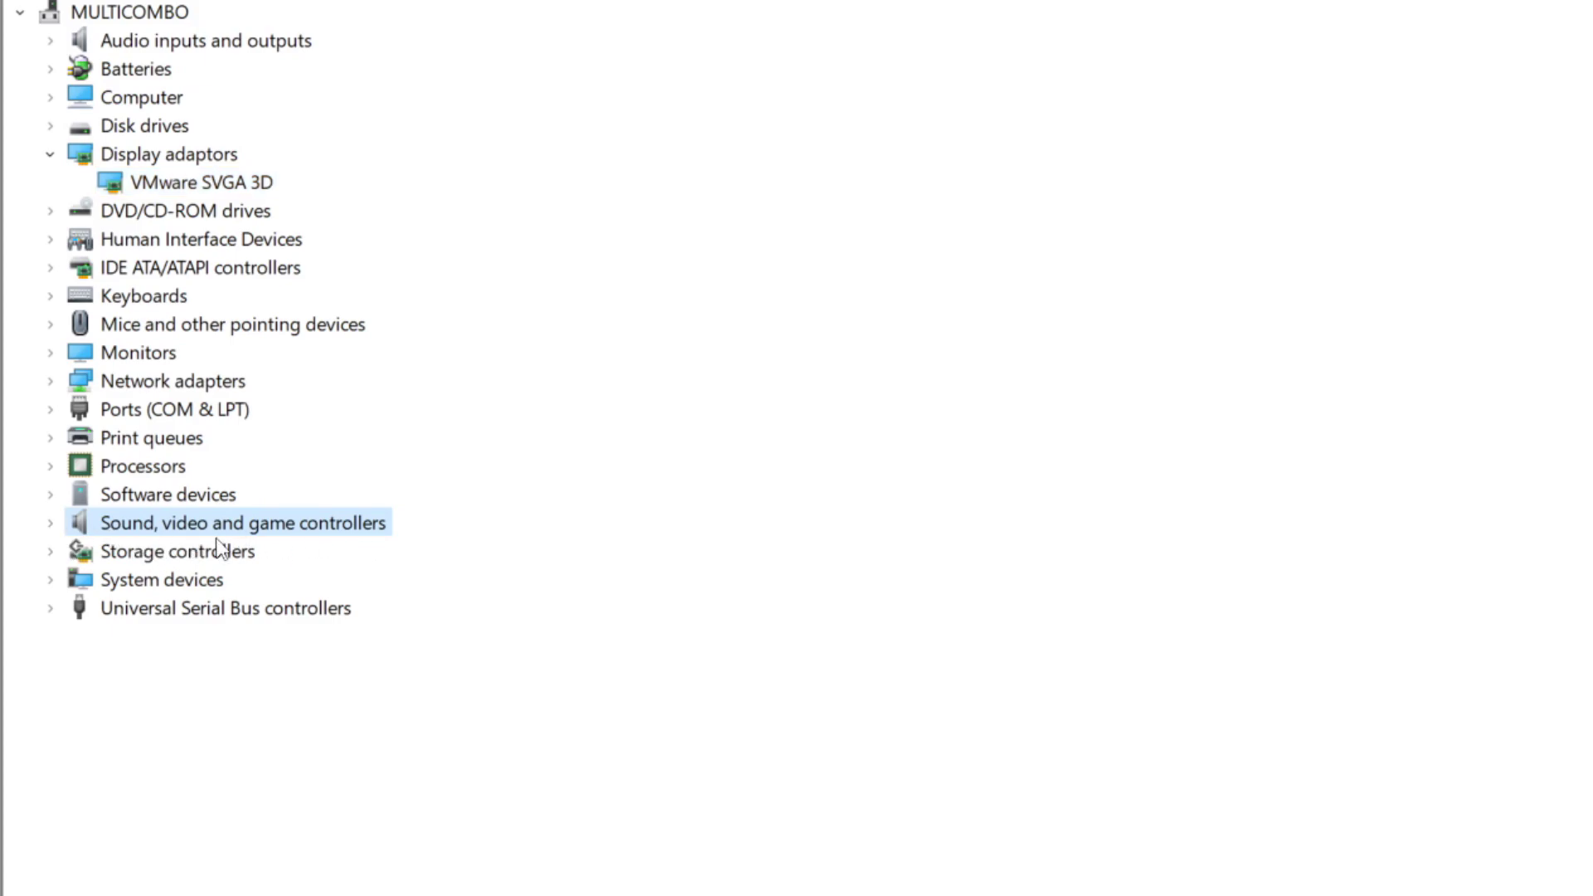
pyautogui.click(52, 526)
pyautogui.click(274, 554)
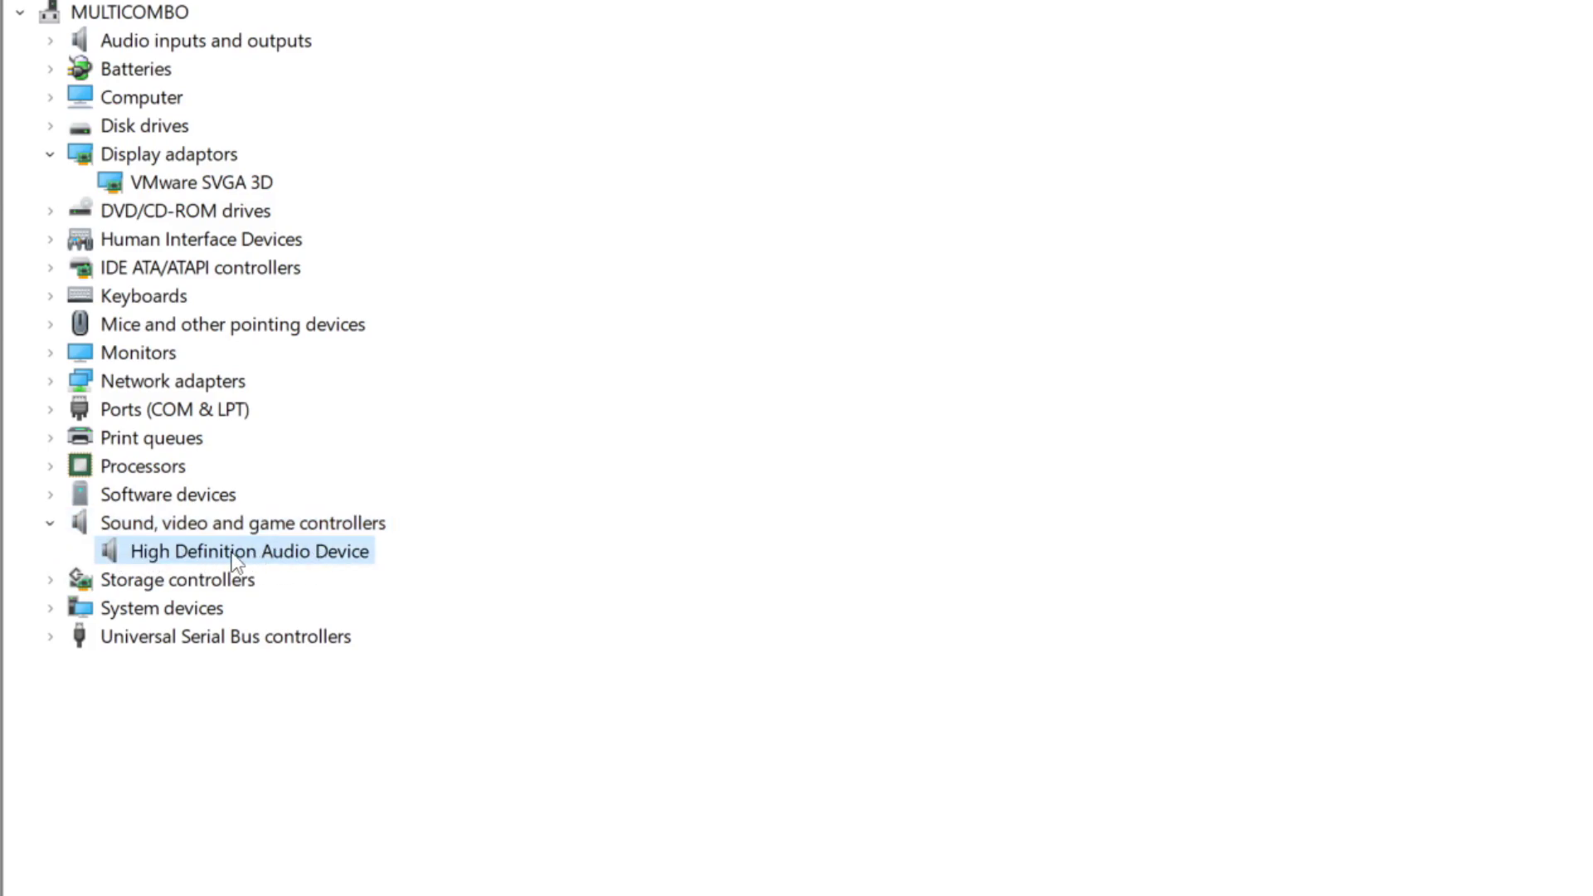
pyautogui.rightClick(235, 557)
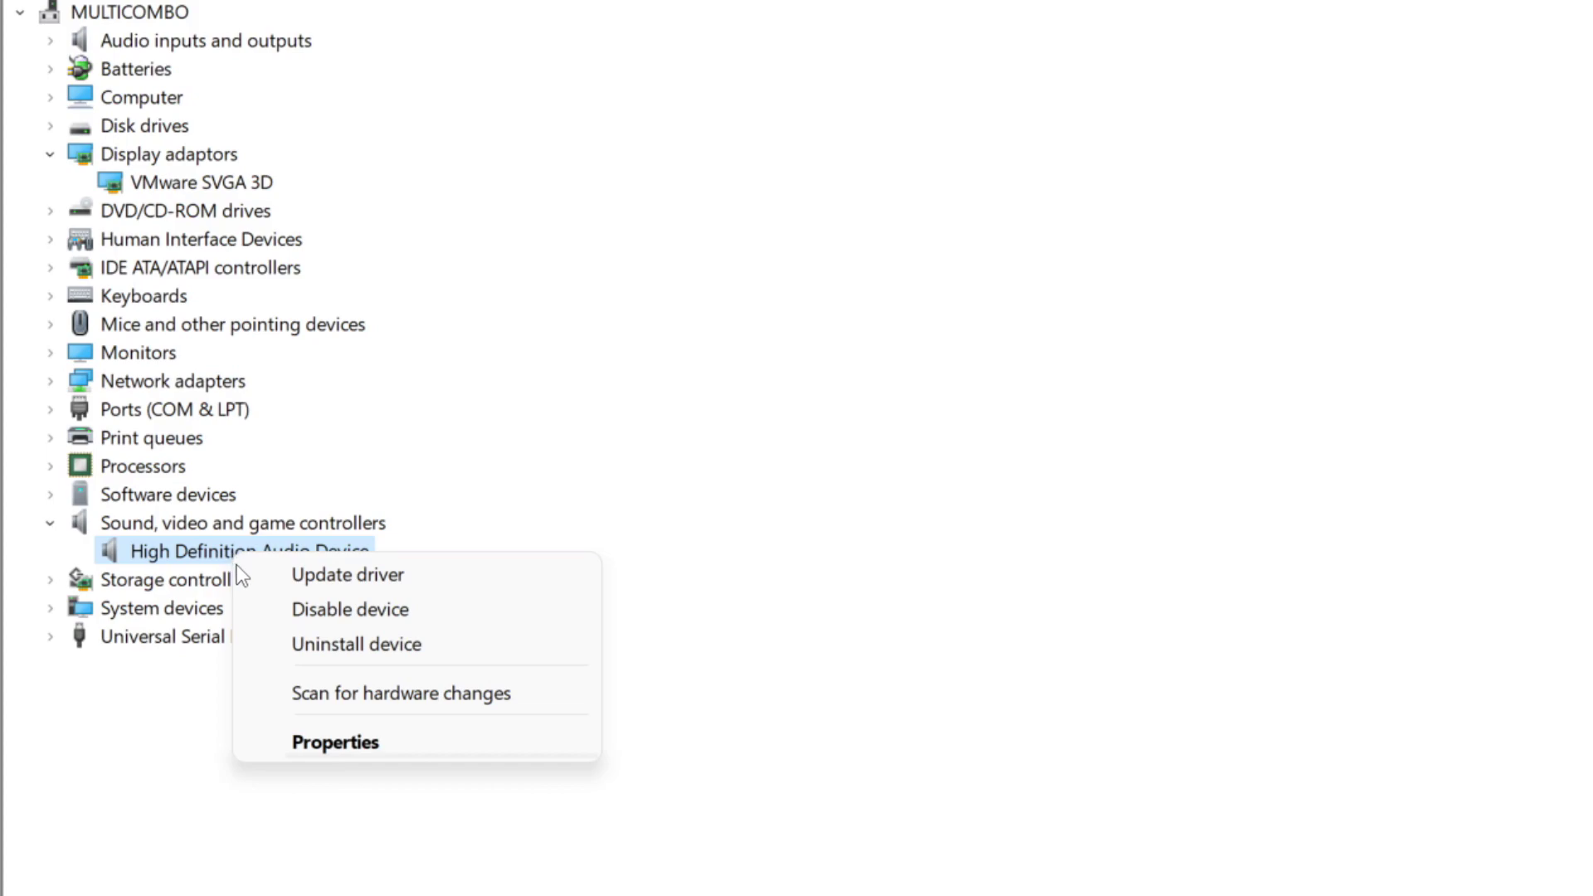
pyautogui.click(474, 584)
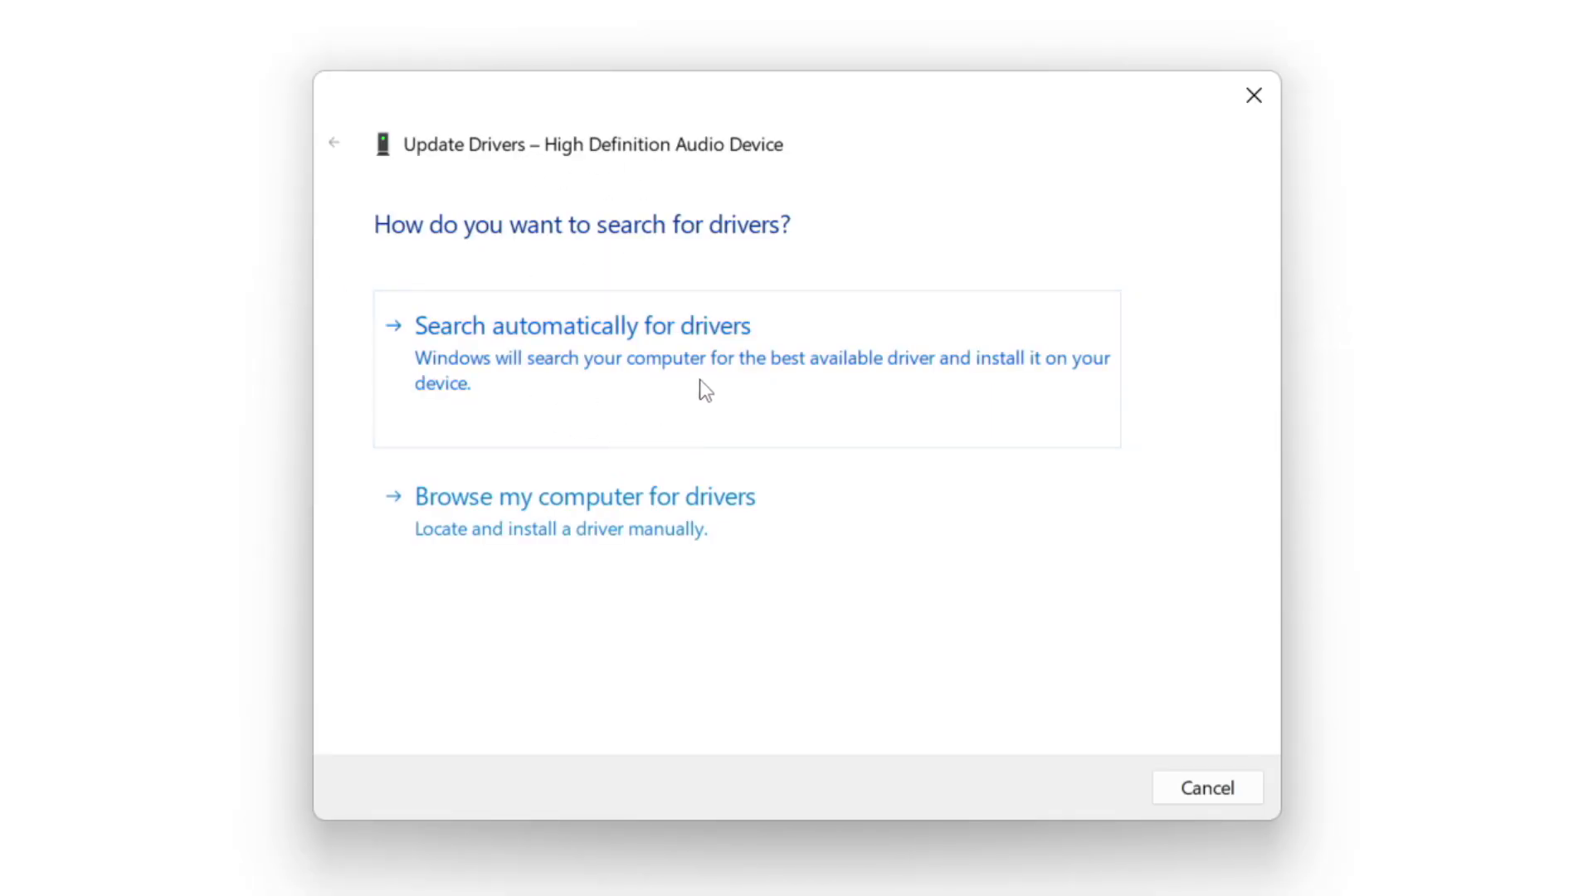
pyautogui.click(636, 361)
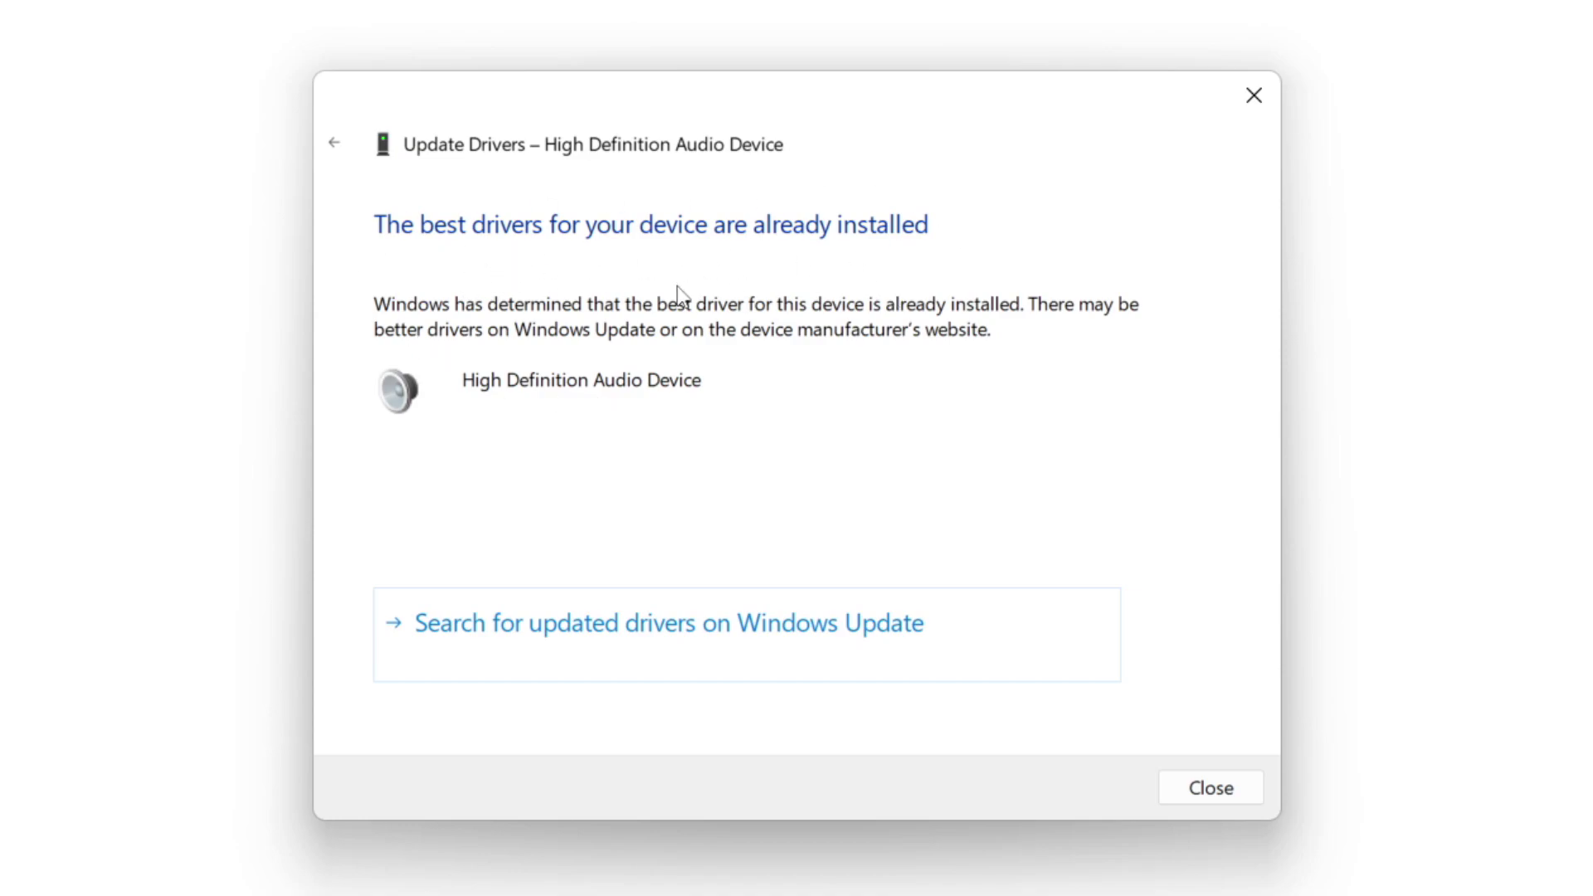
pyautogui.click(1213, 788)
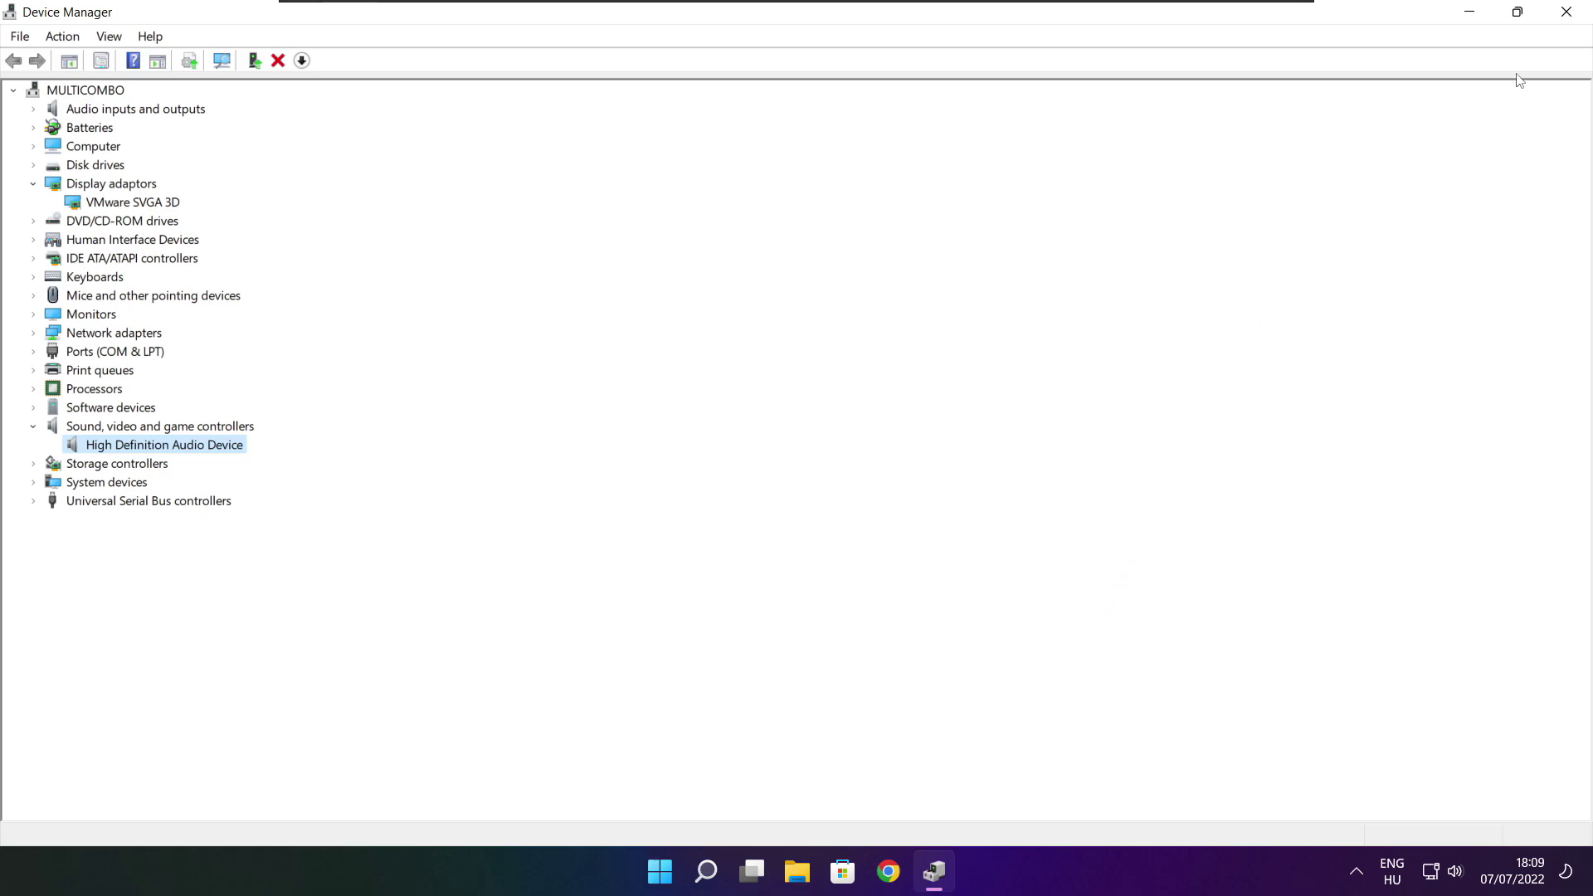
# Close Device Manager and verify NOT WORKING GAME's local files in Steam, validating all 3367 files
pyautogui.click(1569, 13)
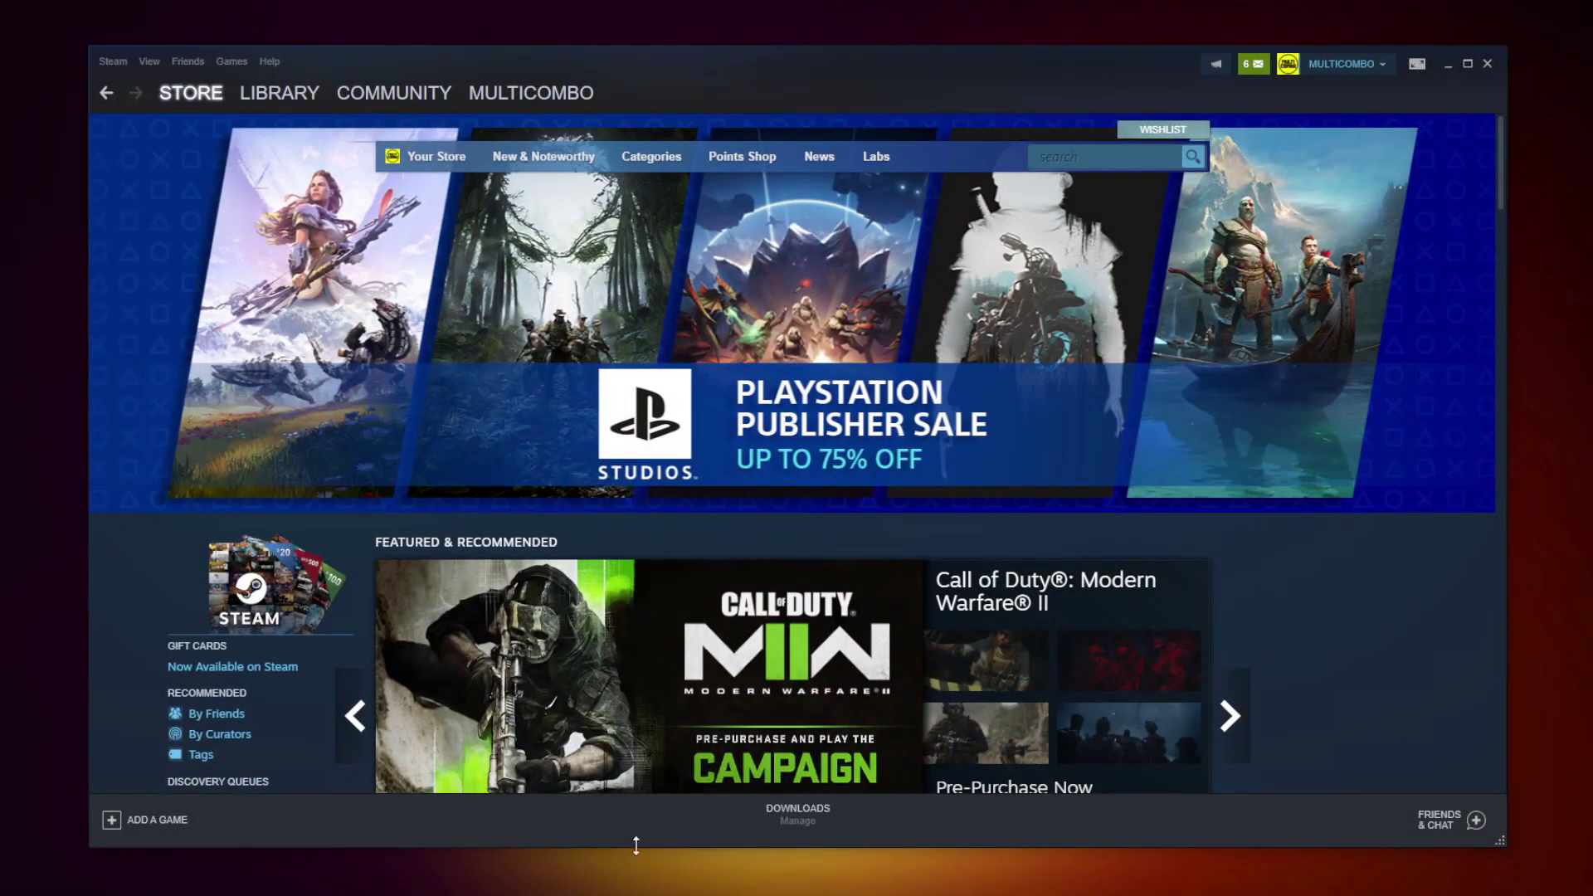
pyautogui.click(274, 97)
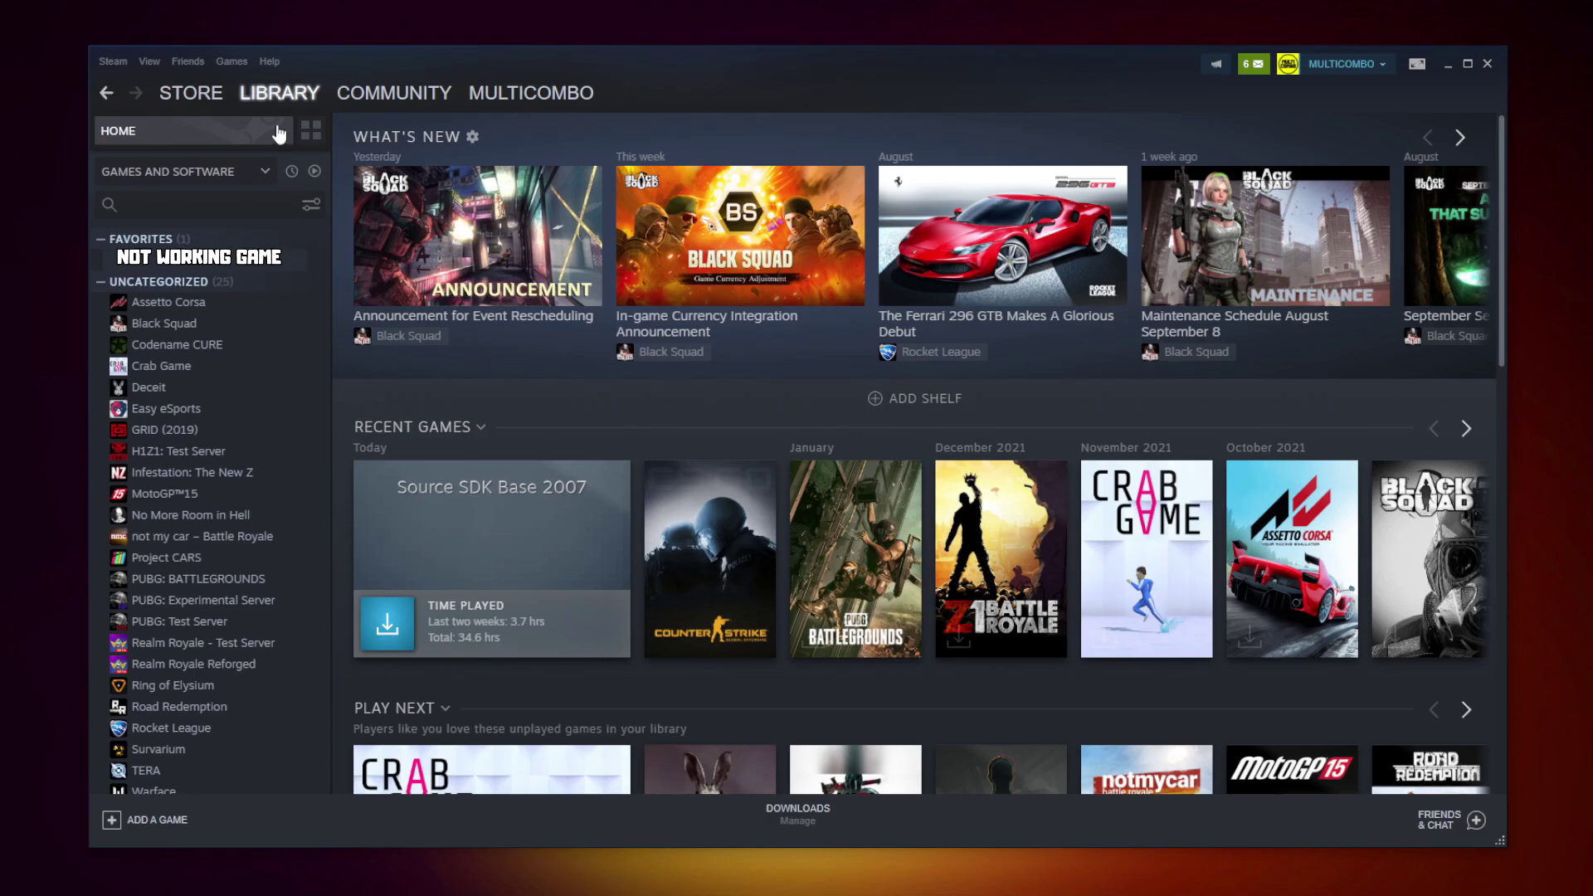
pyautogui.rightClick(312, 270)
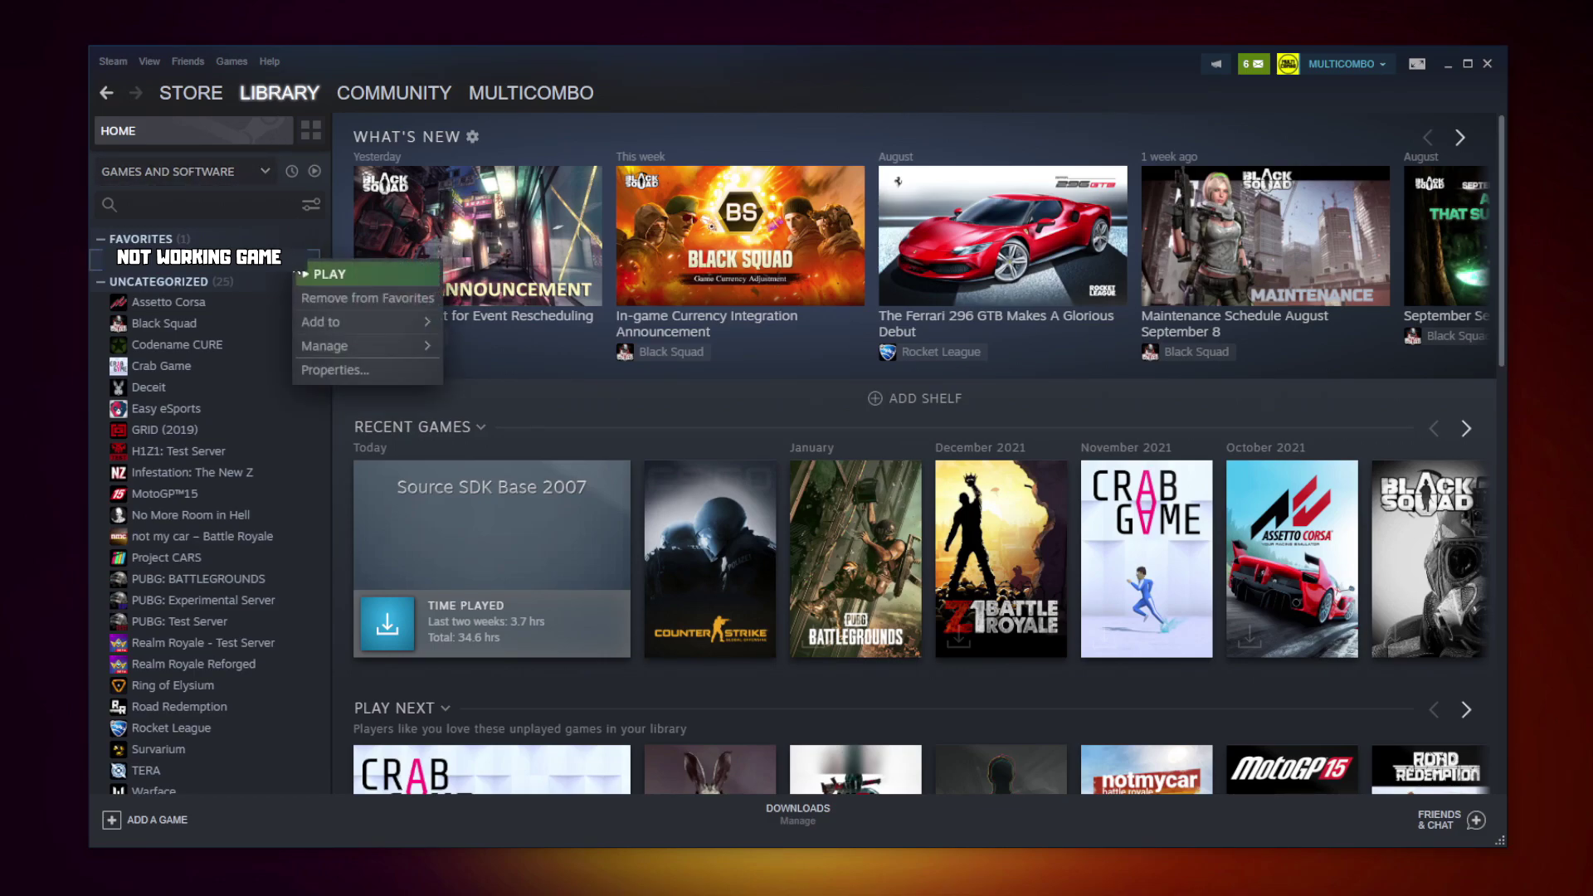
pyautogui.click(356, 367)
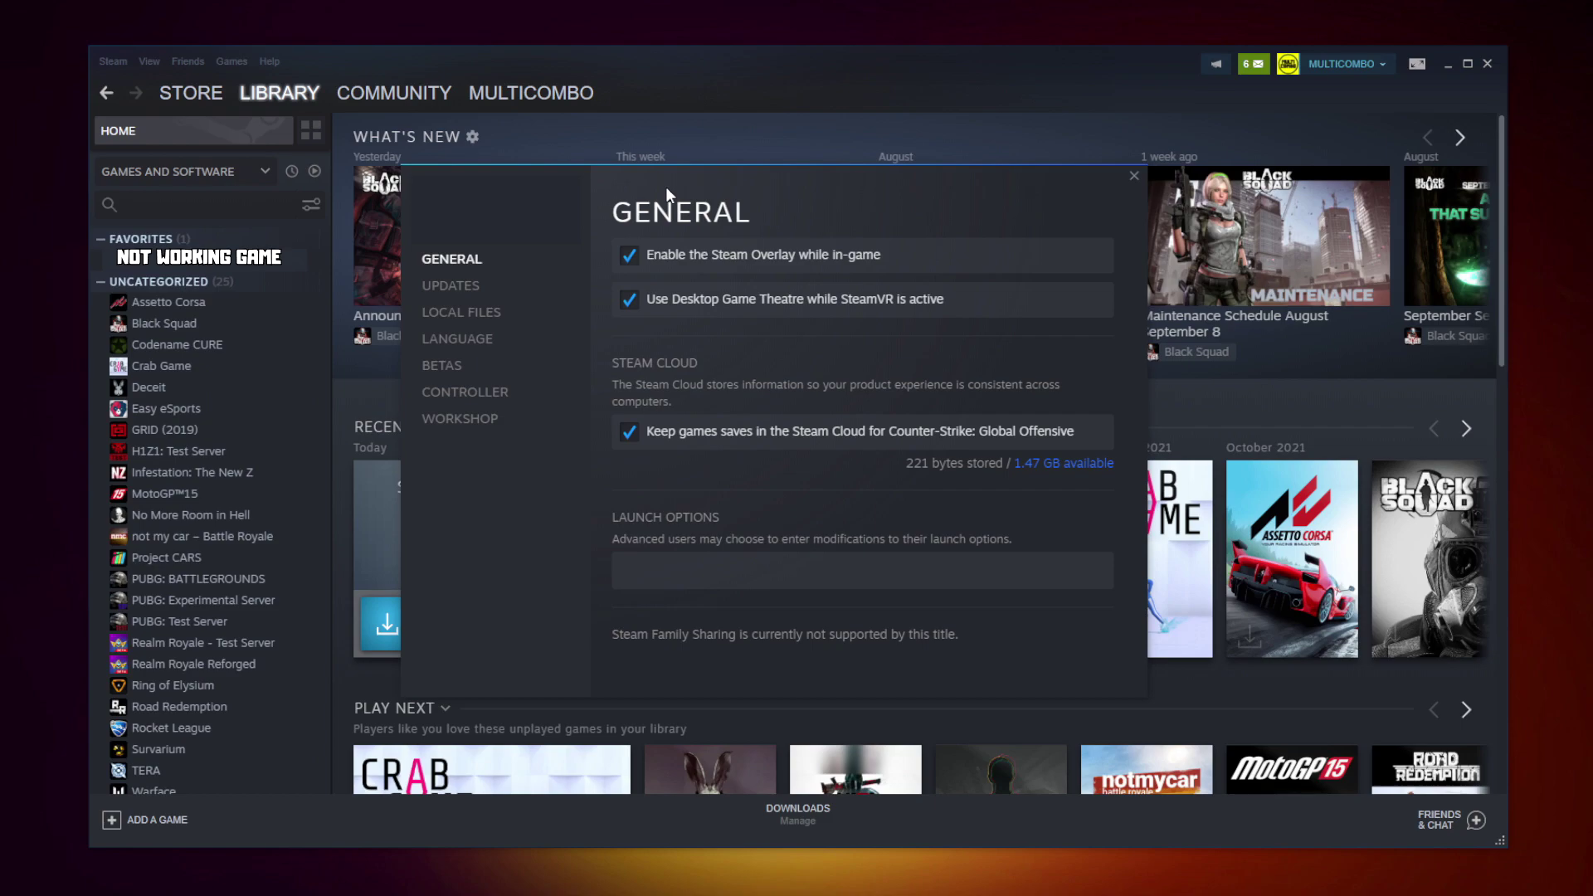
pyautogui.click(468, 320)
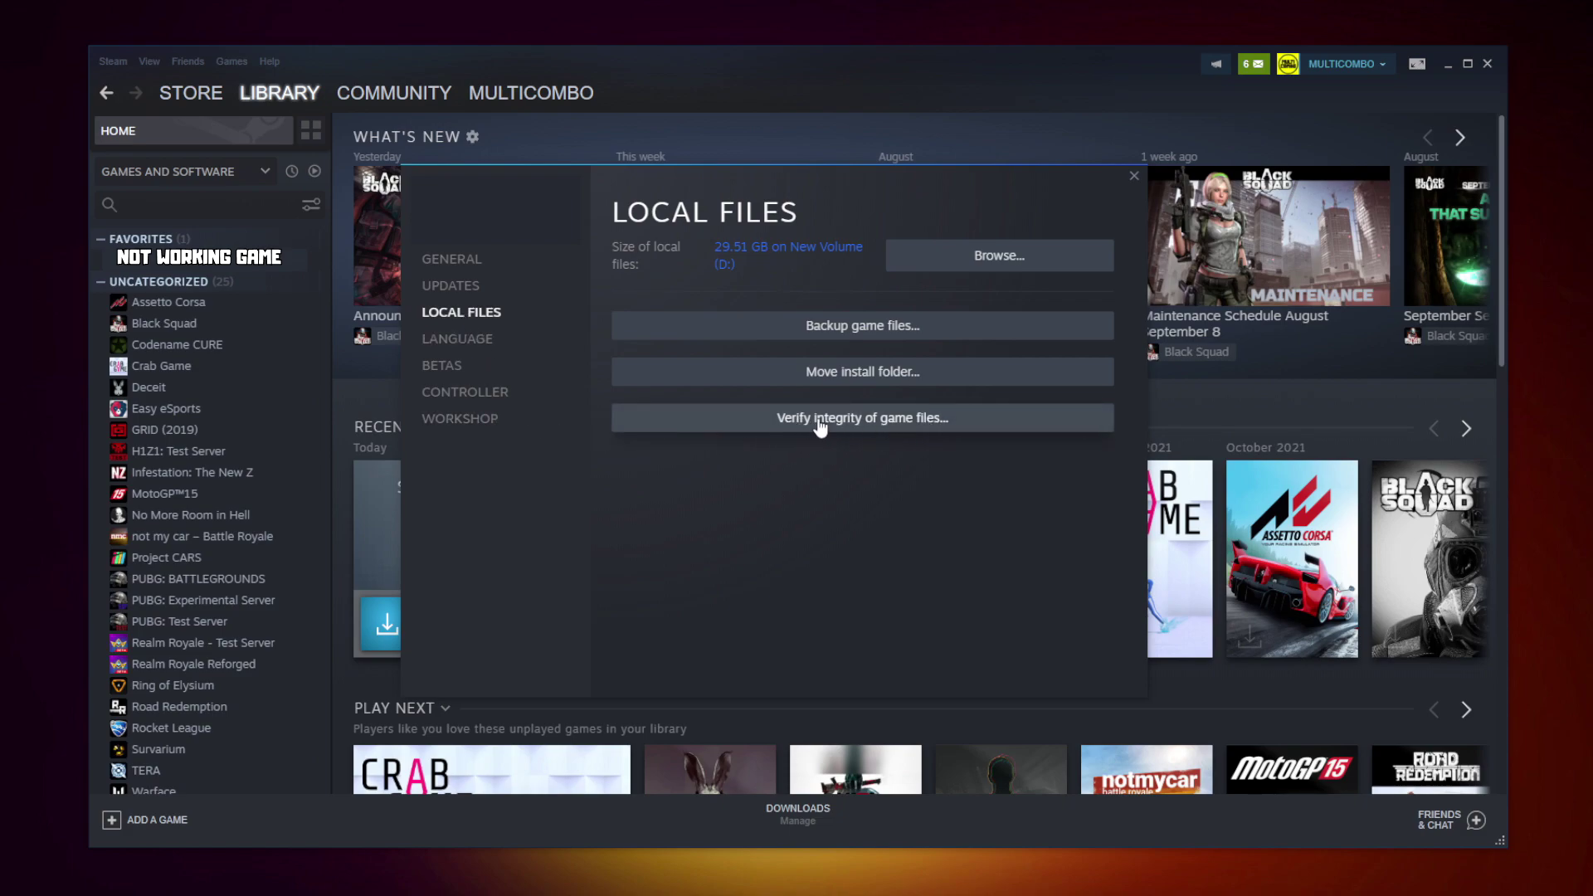
pyautogui.click(868, 422)
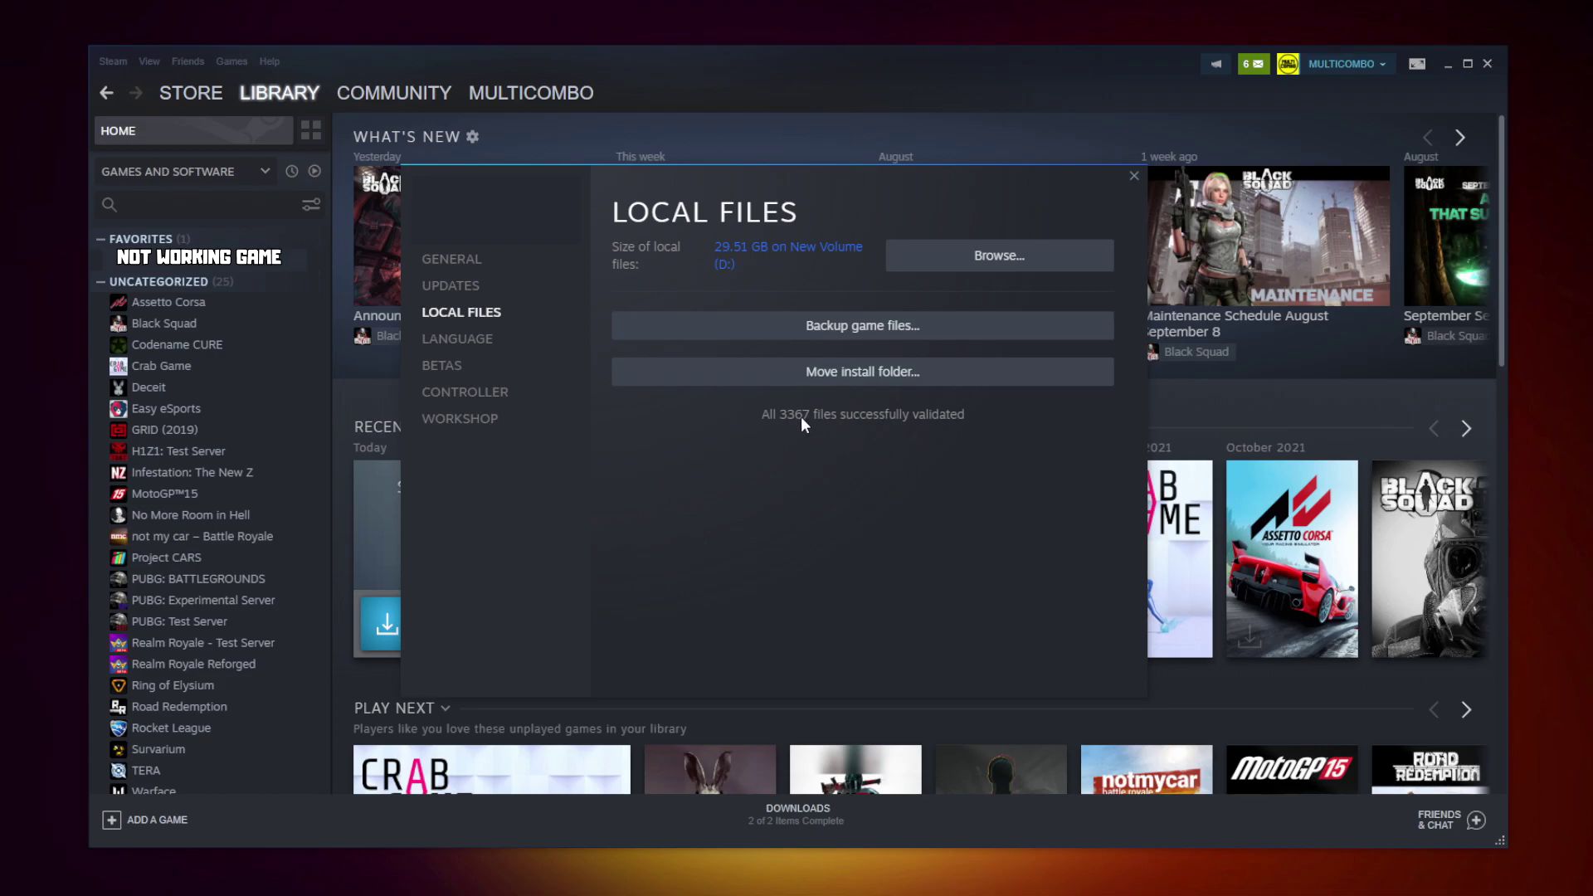
# Set the game executable to Windows 8 compatibility, no fullscreen optimizations, run as administrator, and apply
pyautogui.click(954, 264)
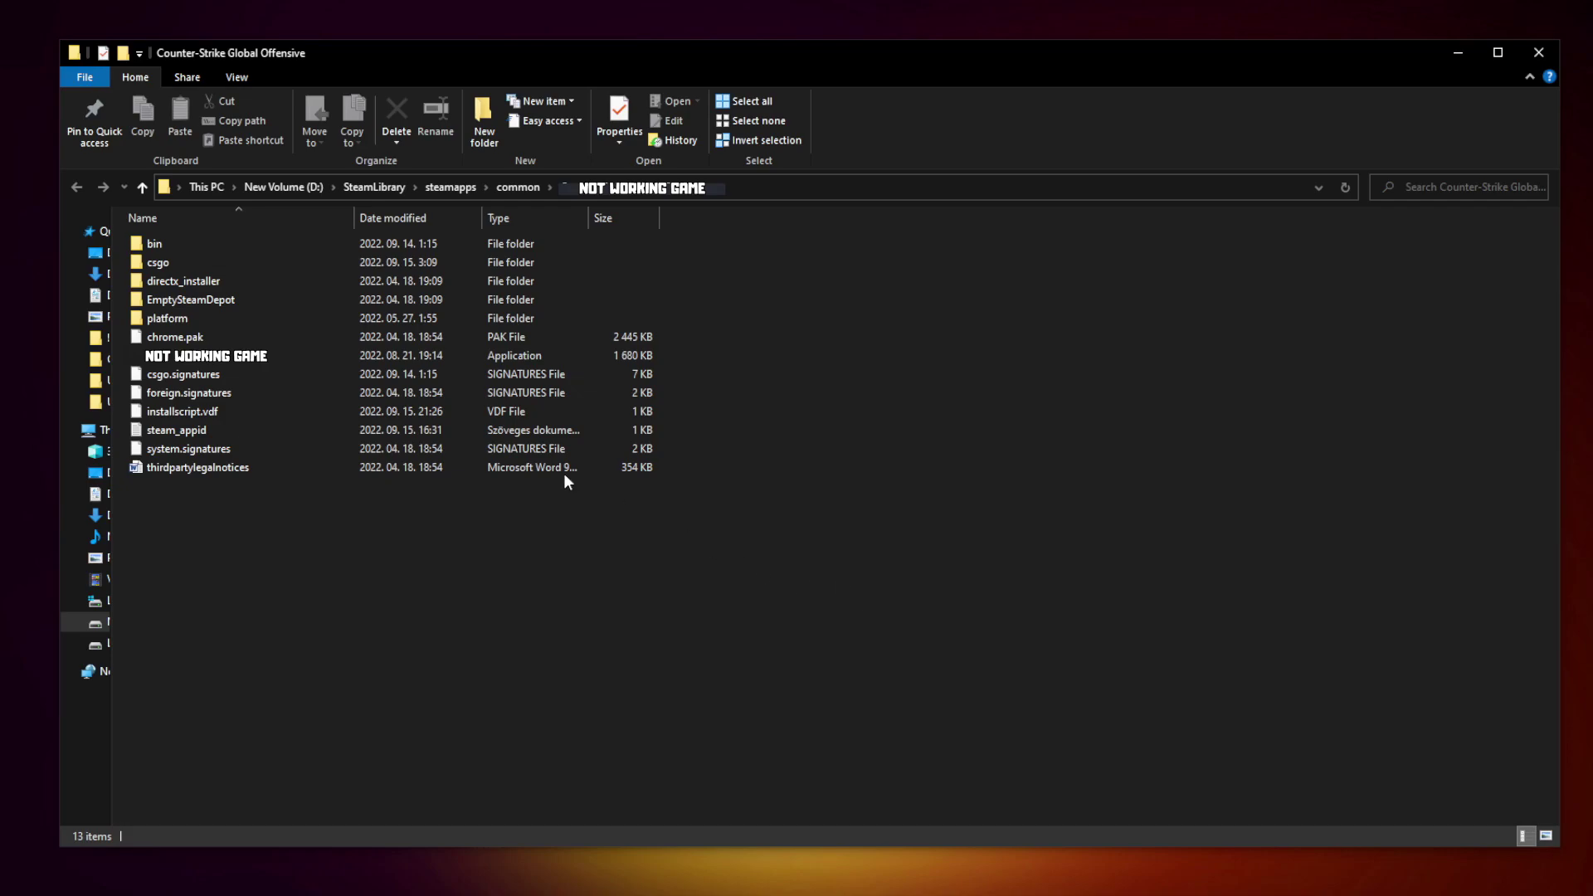
pyautogui.click(264, 362)
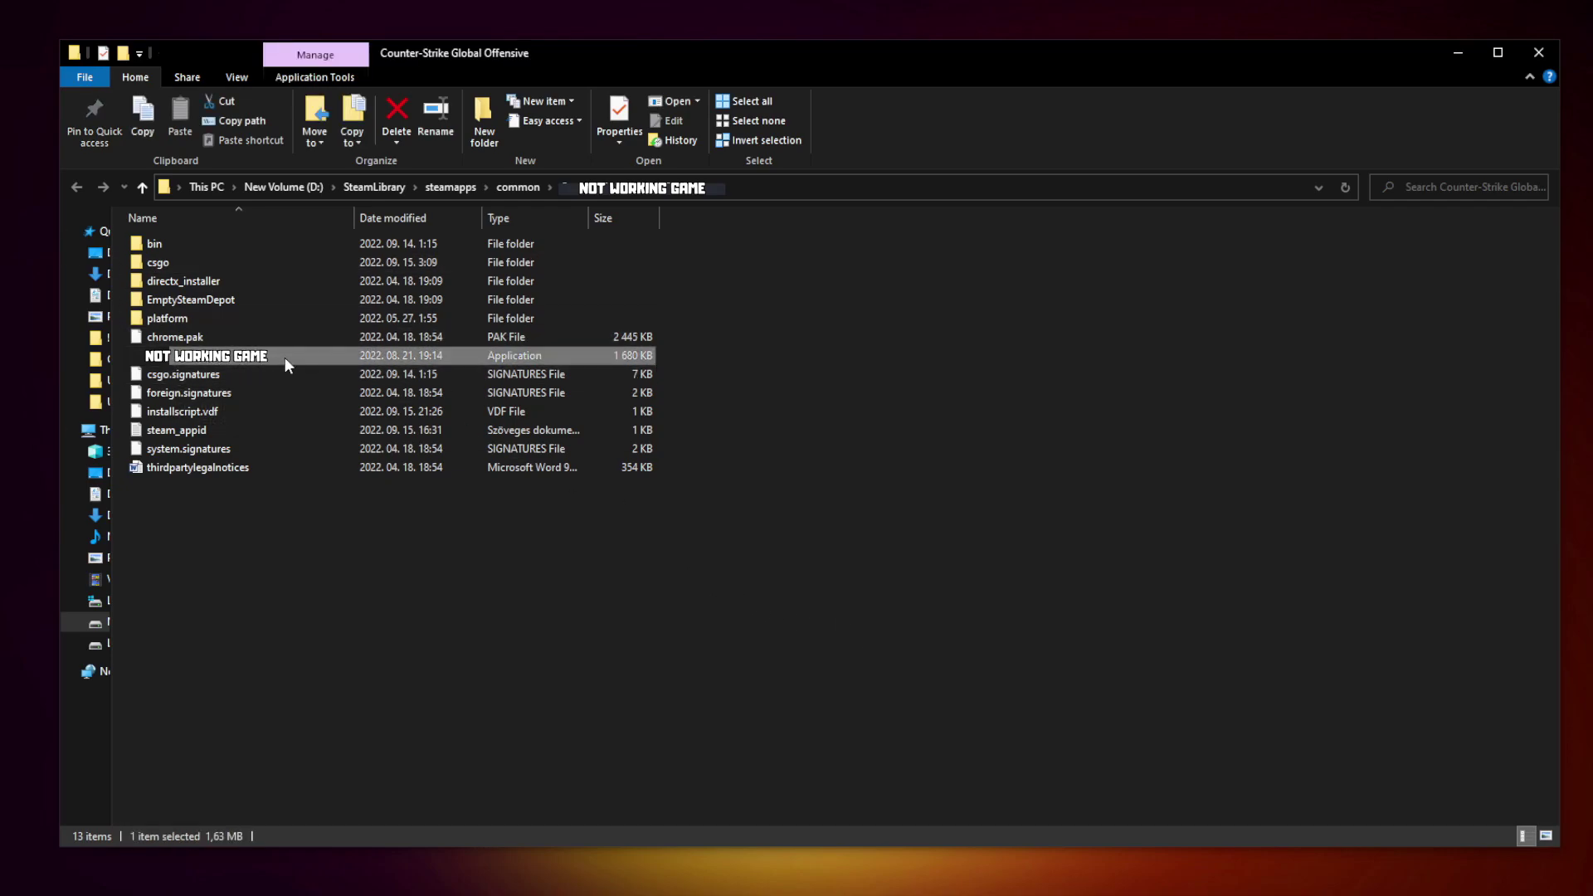
pyautogui.rightClick(321, 363)
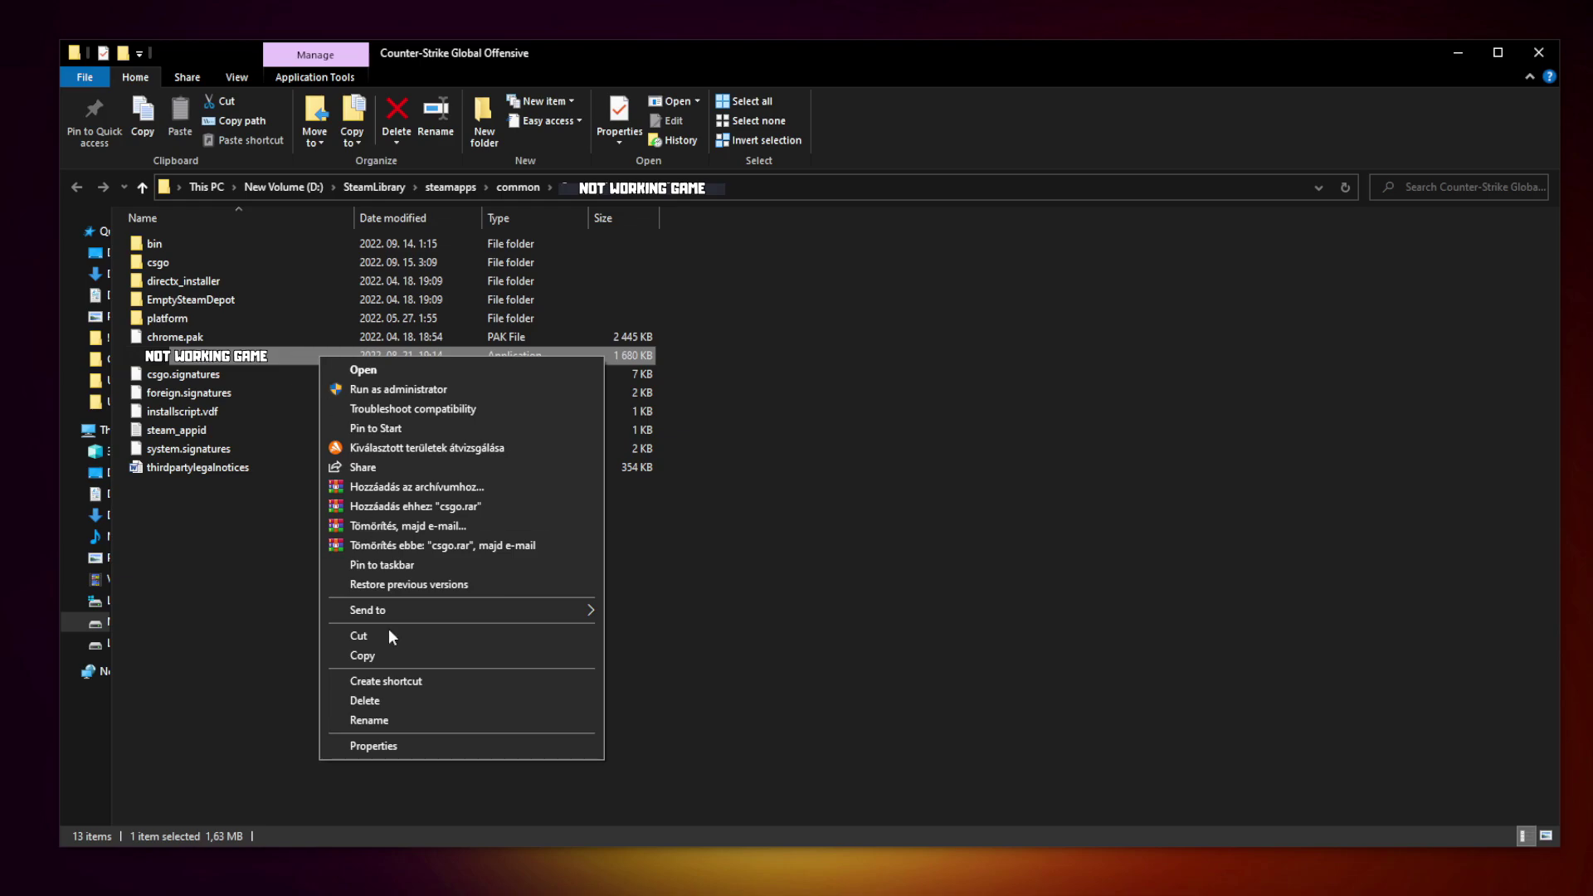
pyautogui.click(459, 745)
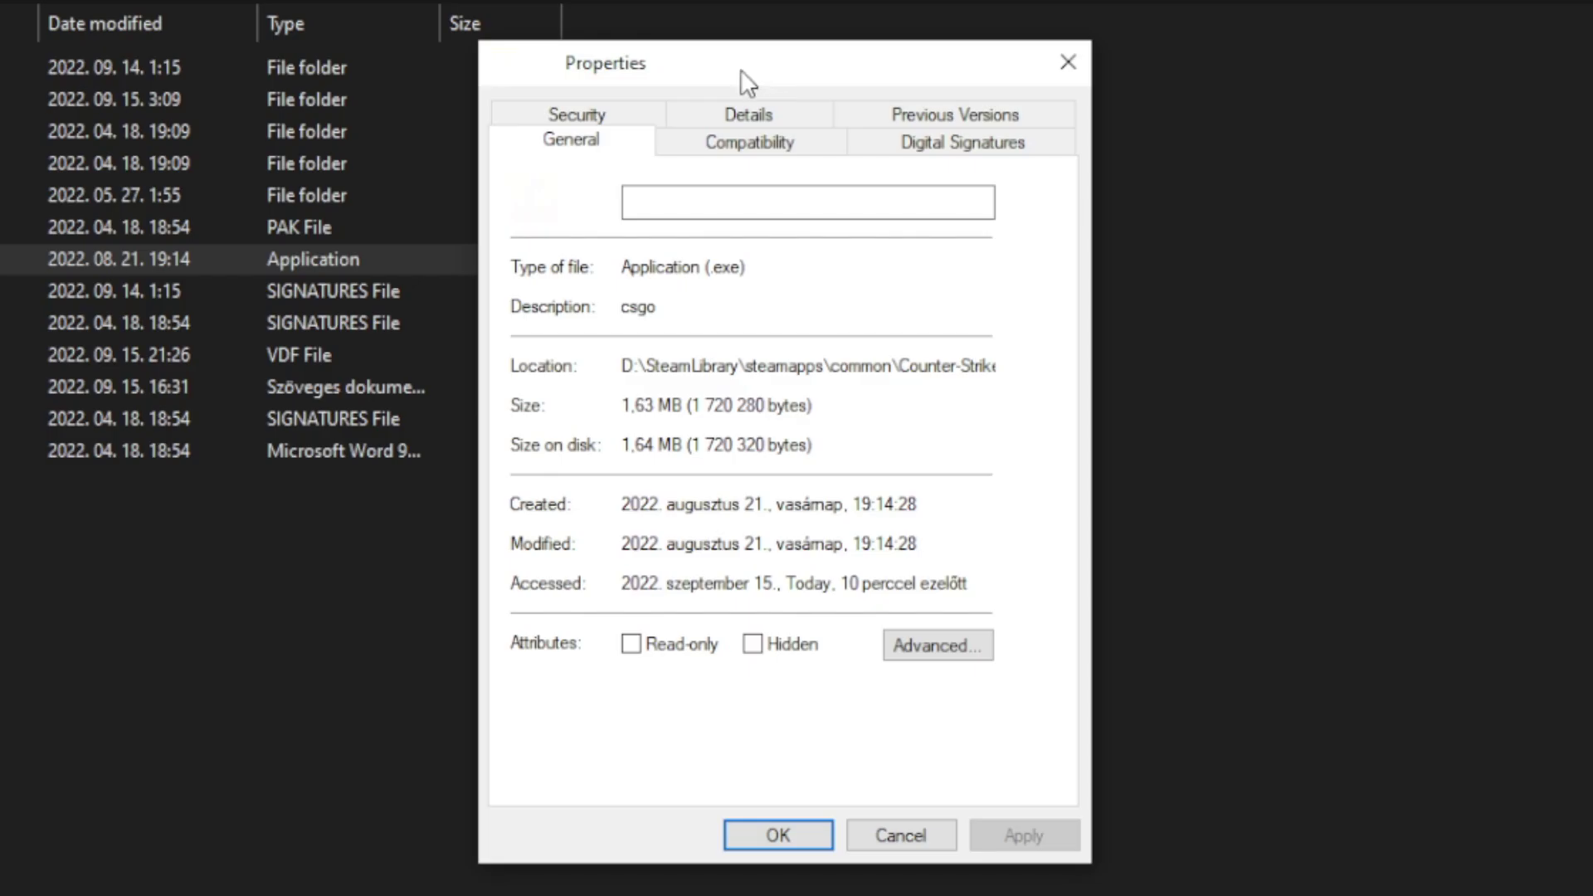
pyautogui.click(766, 147)
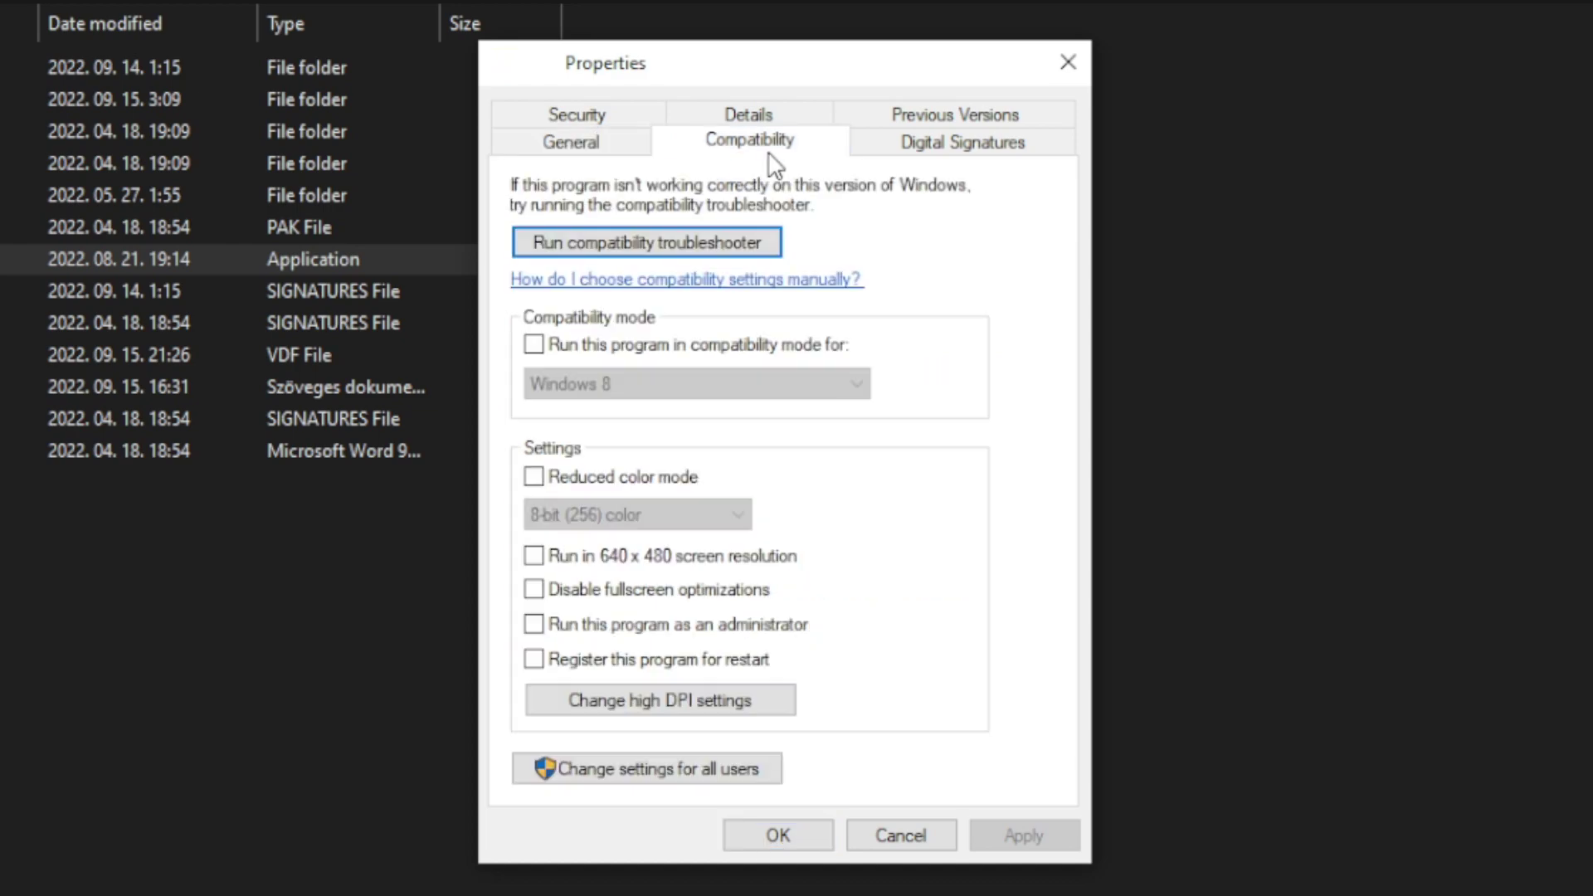
pyautogui.click(551, 349)
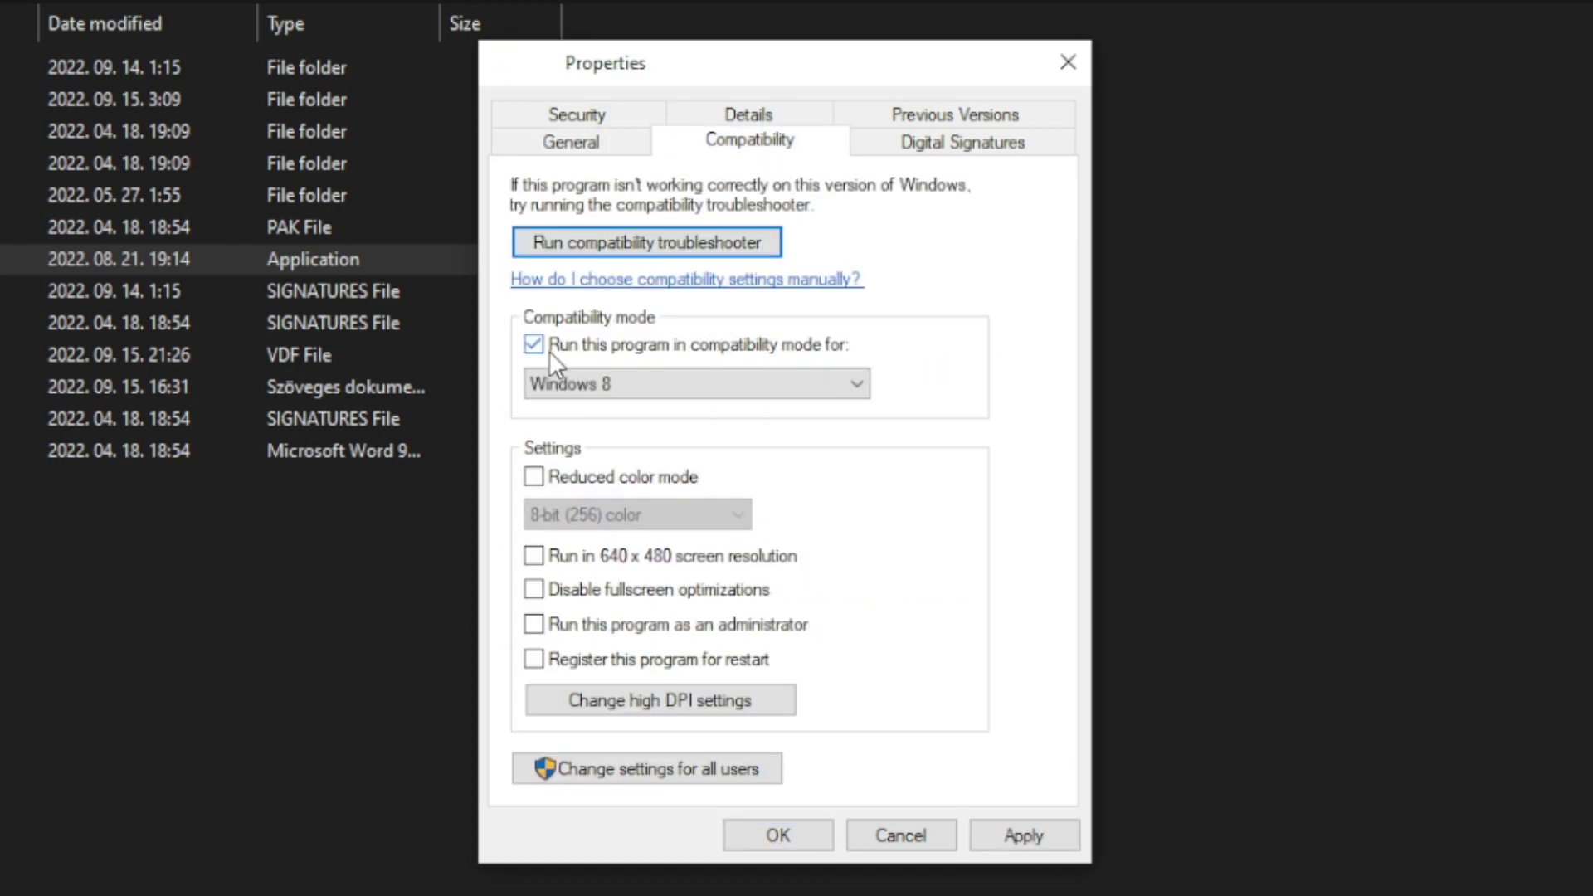
pyautogui.click(618, 375)
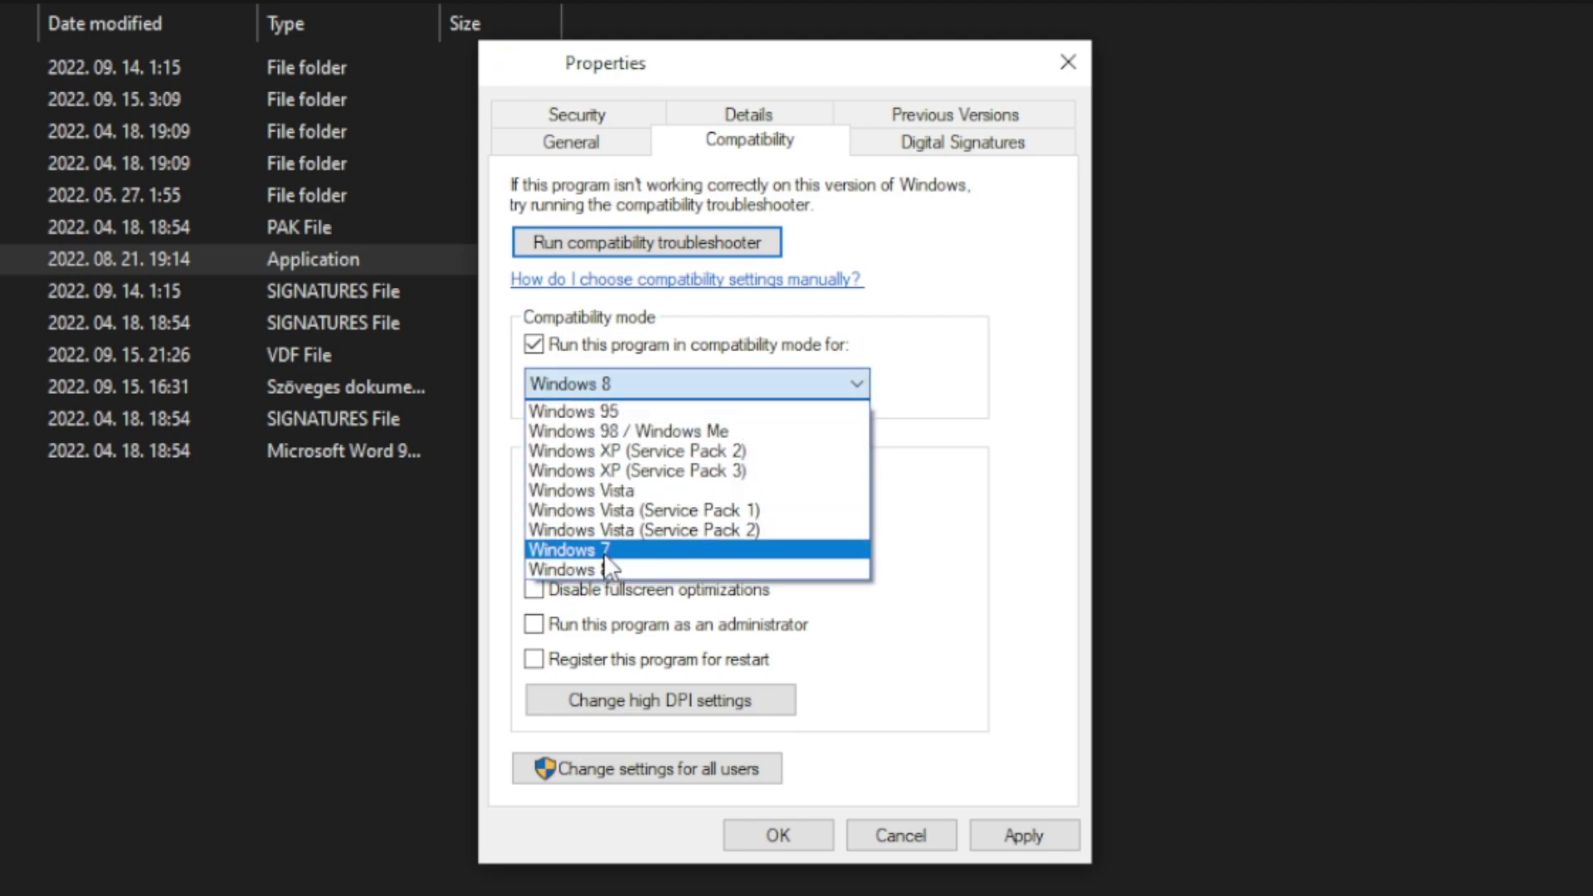
pyautogui.click(619, 567)
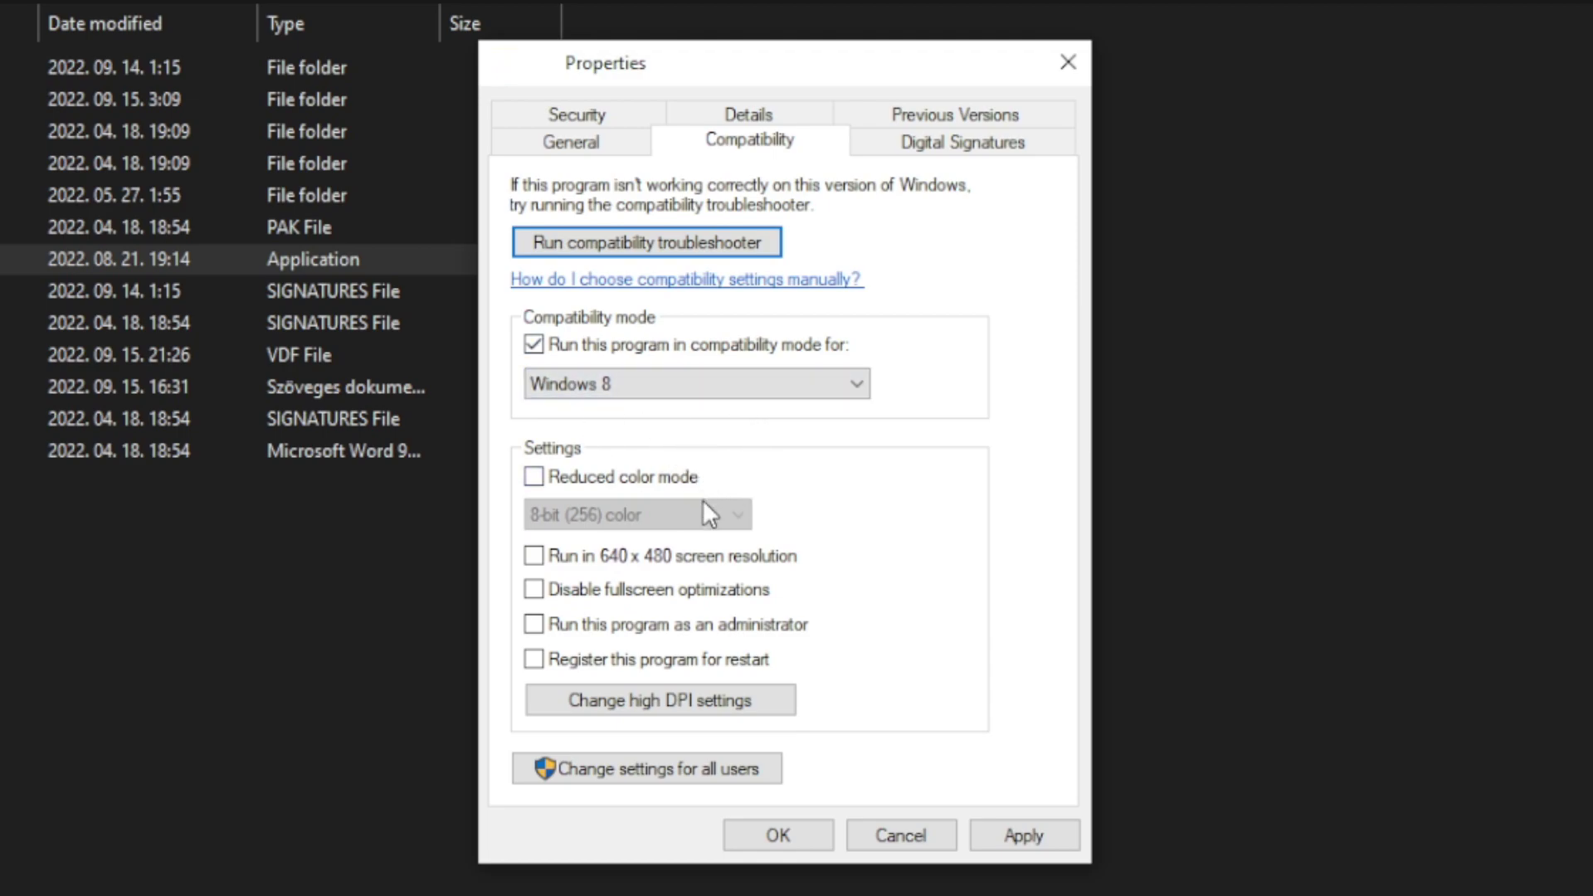
pyautogui.click(650, 596)
pyautogui.click(767, 631)
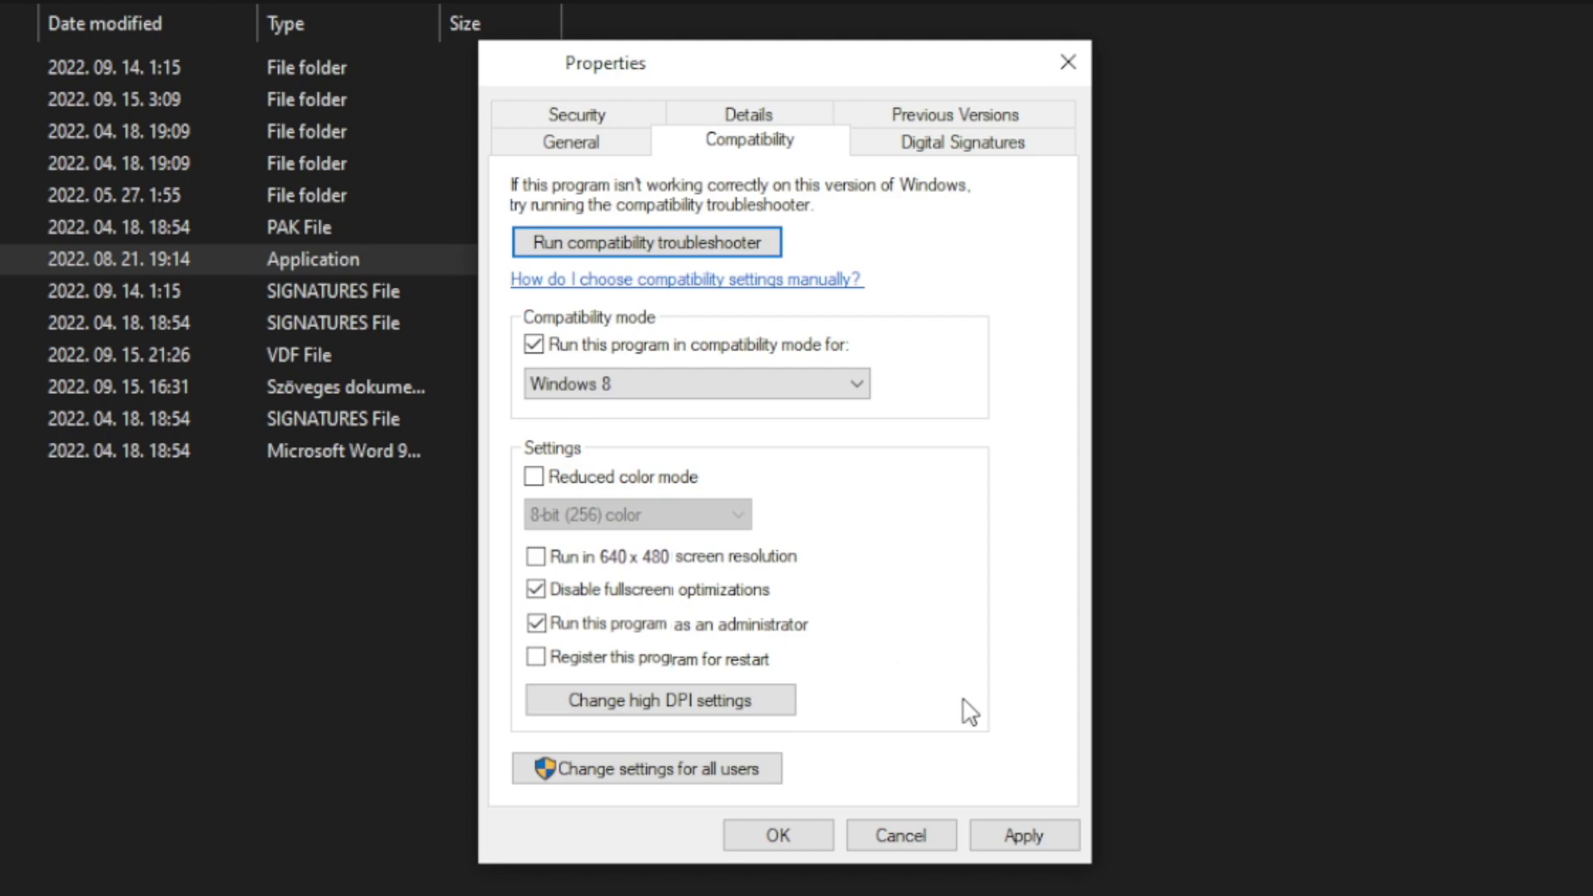
pyautogui.click(1033, 833)
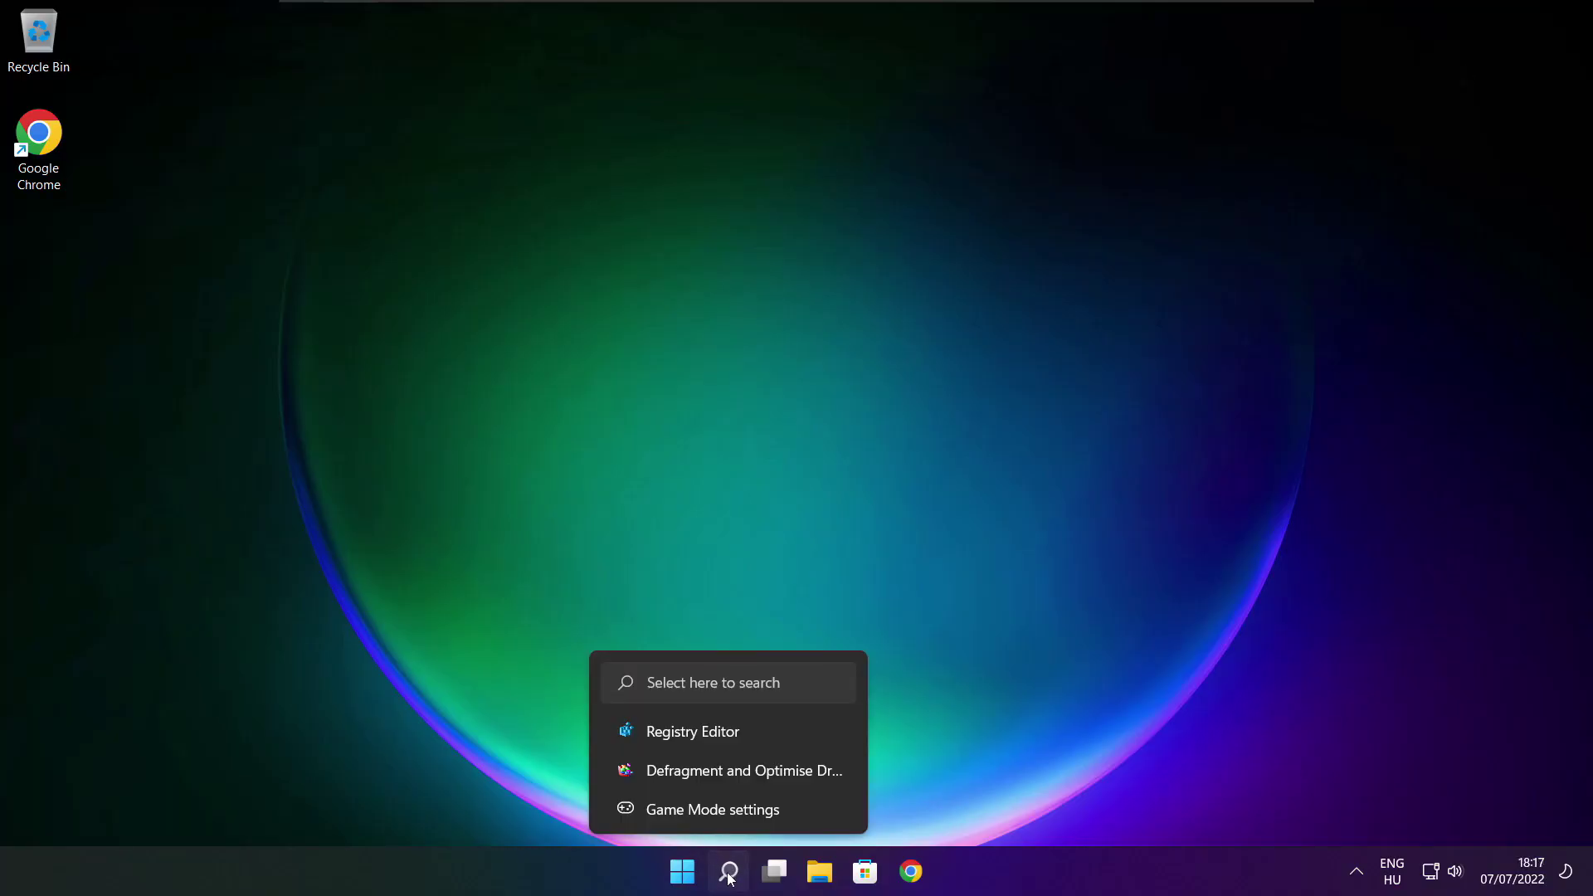
# Search 'updates' and run a fresh Windows Update check, which reports the PC up to date
pyautogui.click(728, 871)
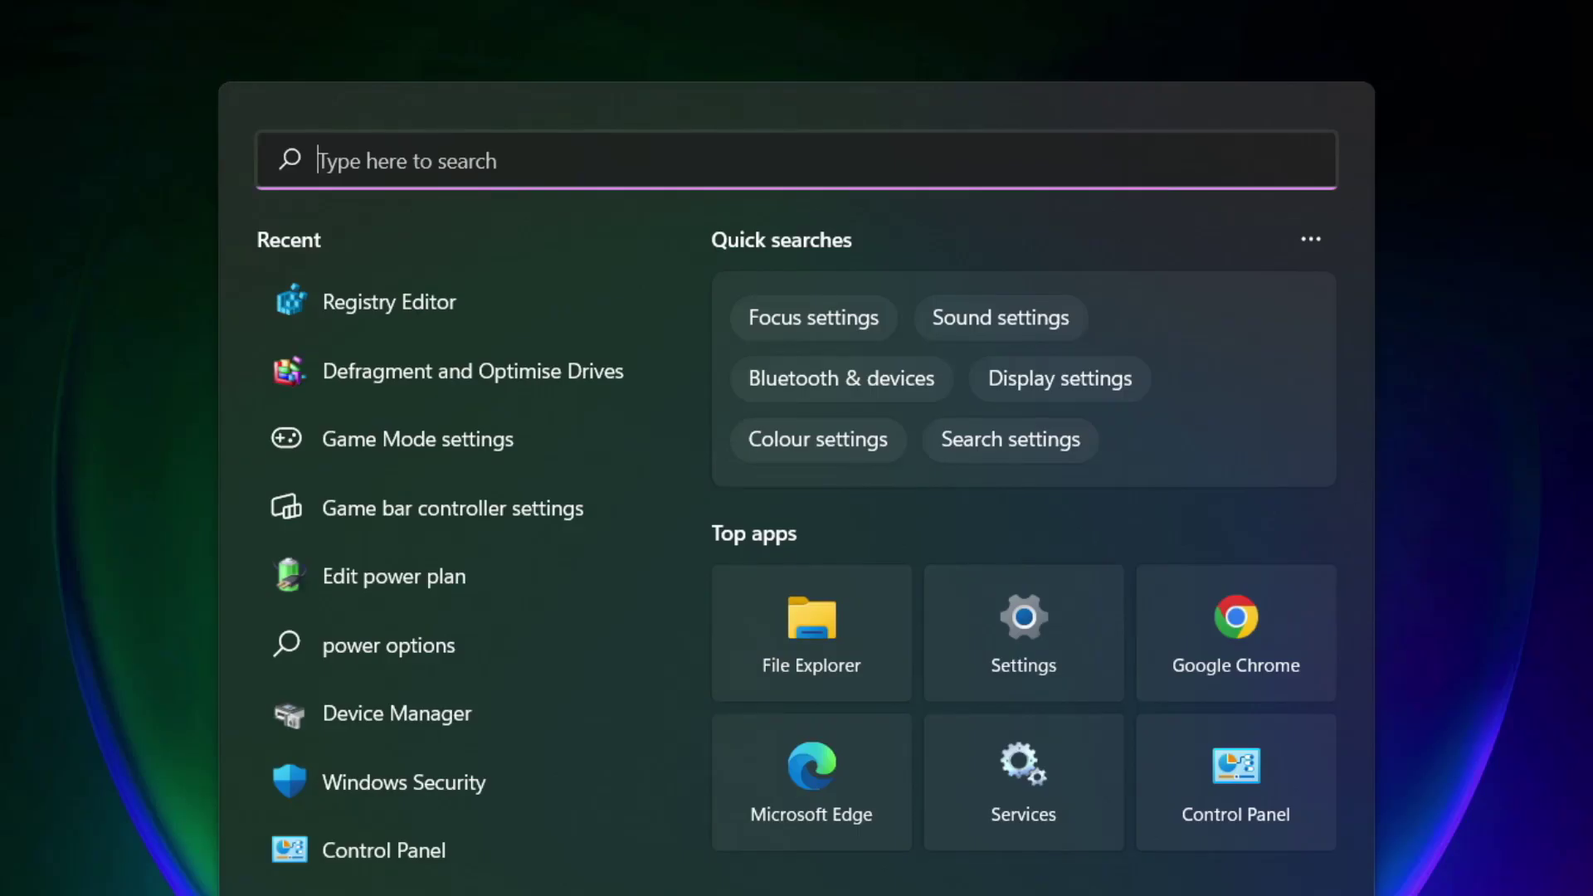
pyautogui.write('updates')
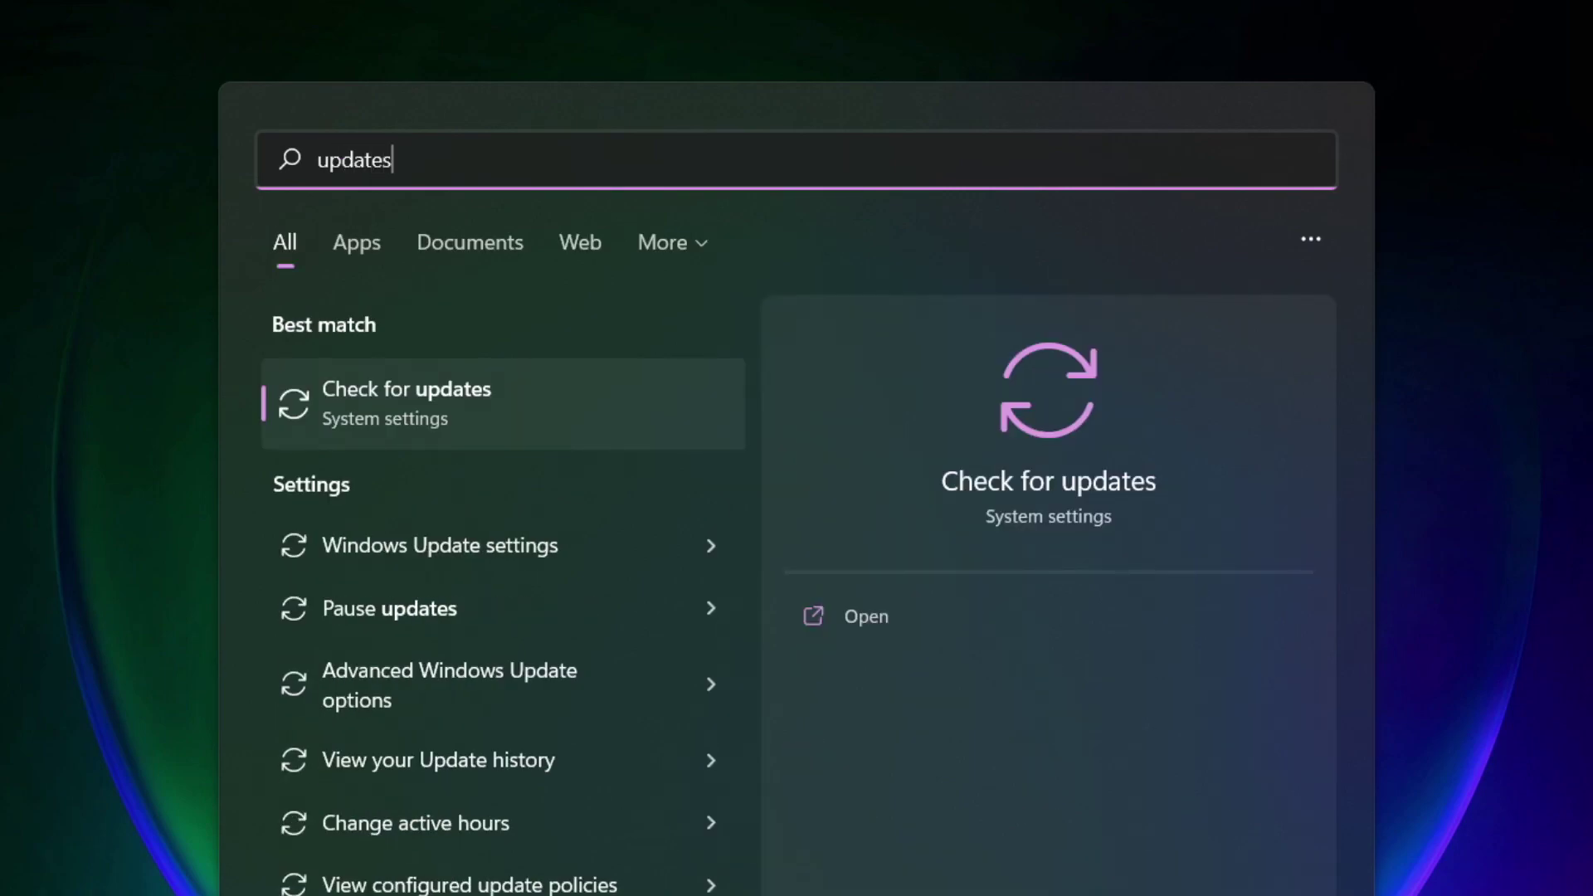
pyautogui.click(484, 412)
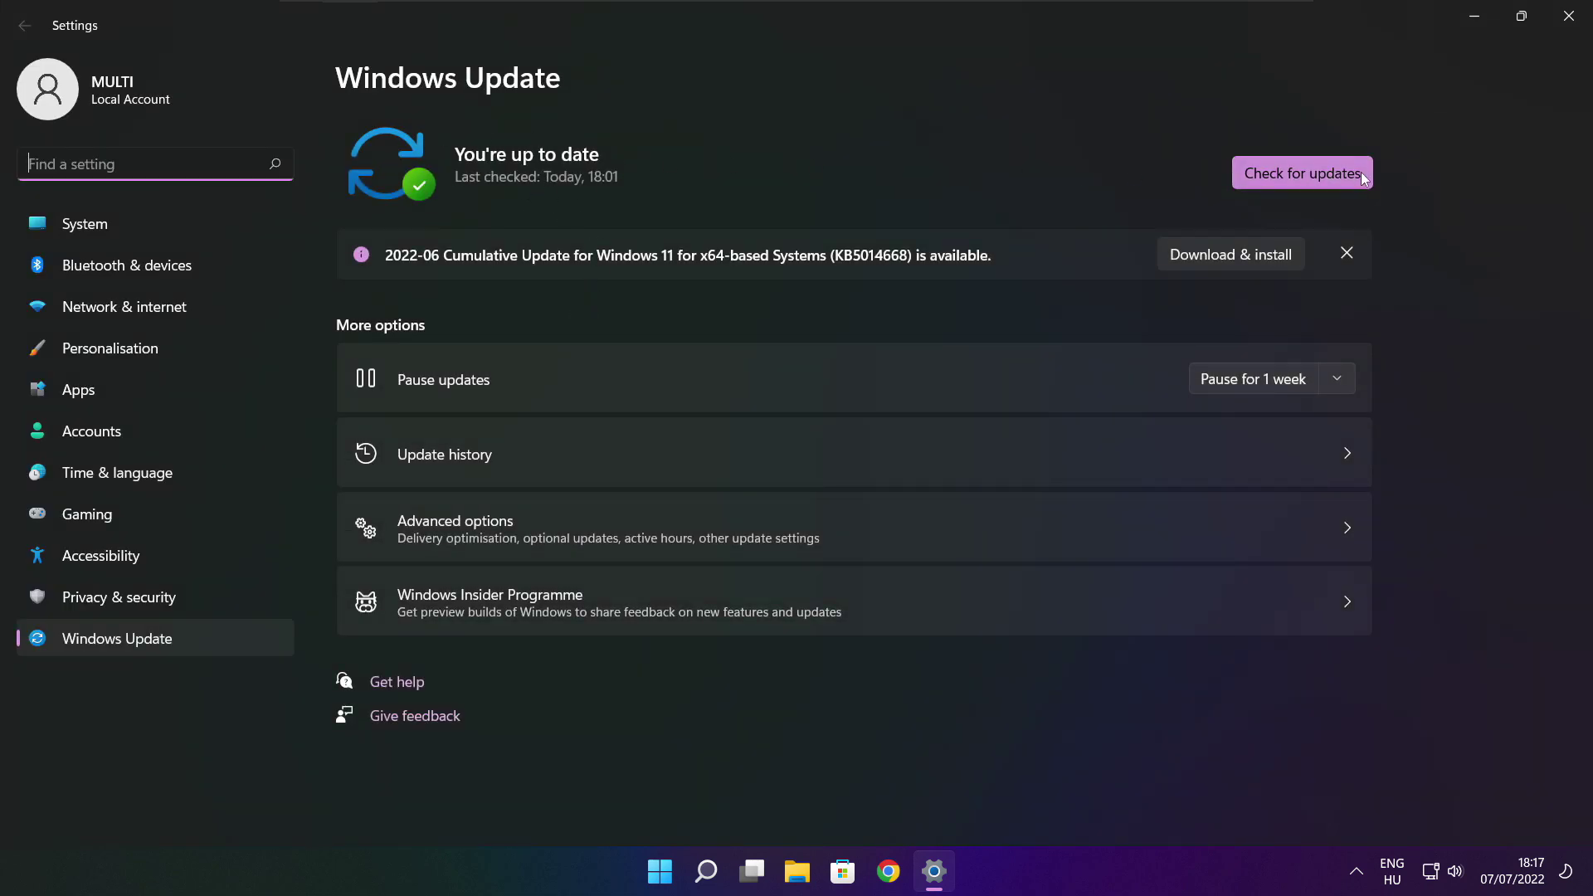
pyautogui.click(1303, 174)
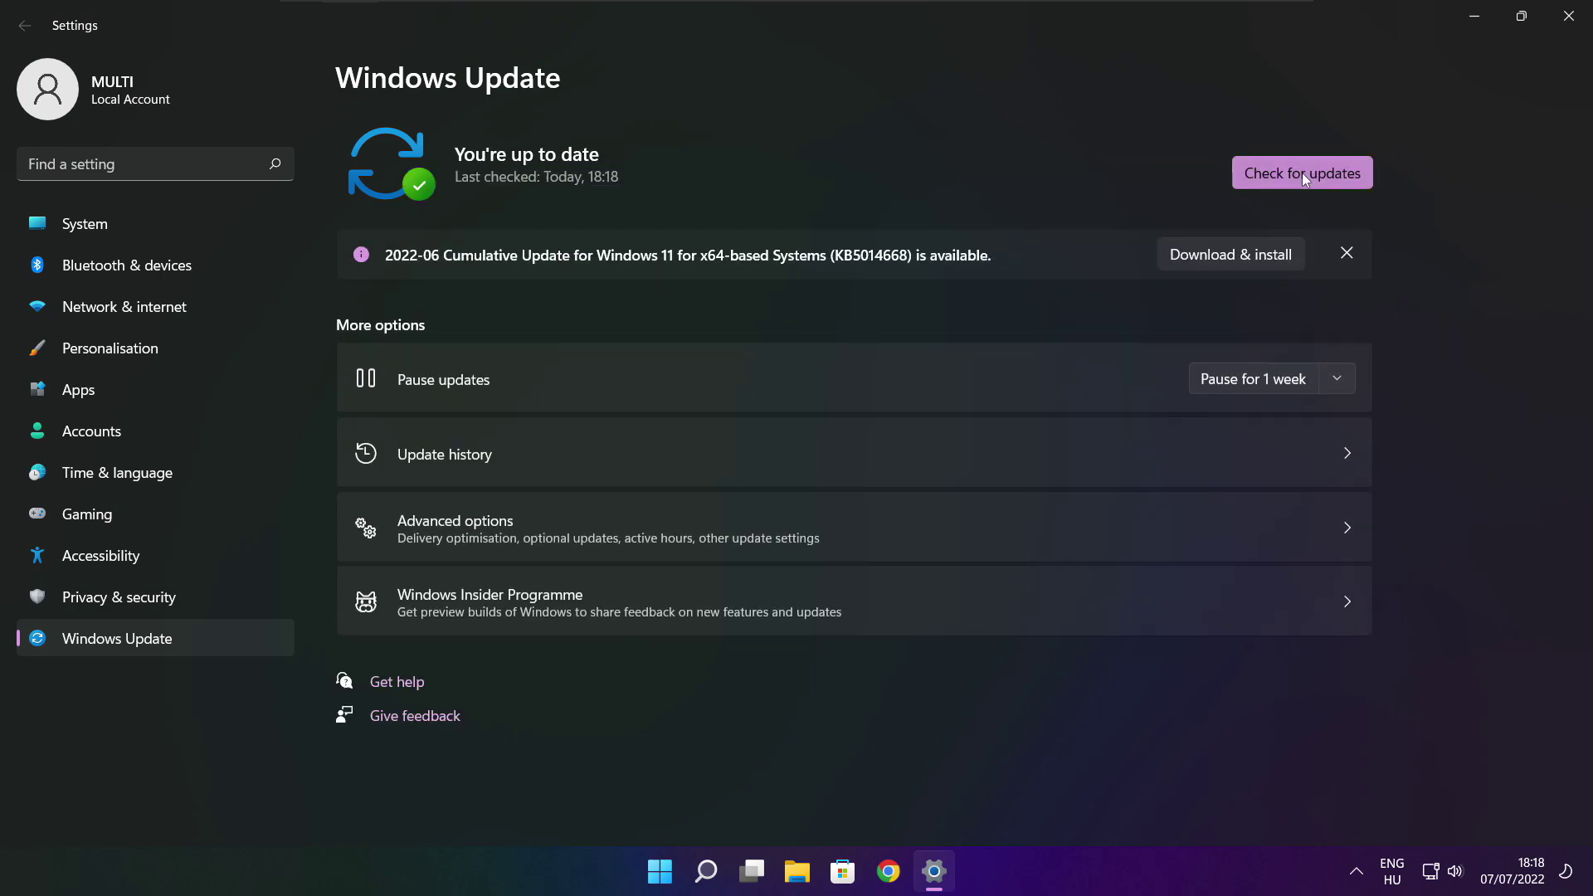
# Close Settings, download the DirectX End-User Runtime Web Installer in Chrome, and run dxwebsetup.exe
pyautogui.click(1567, 24)
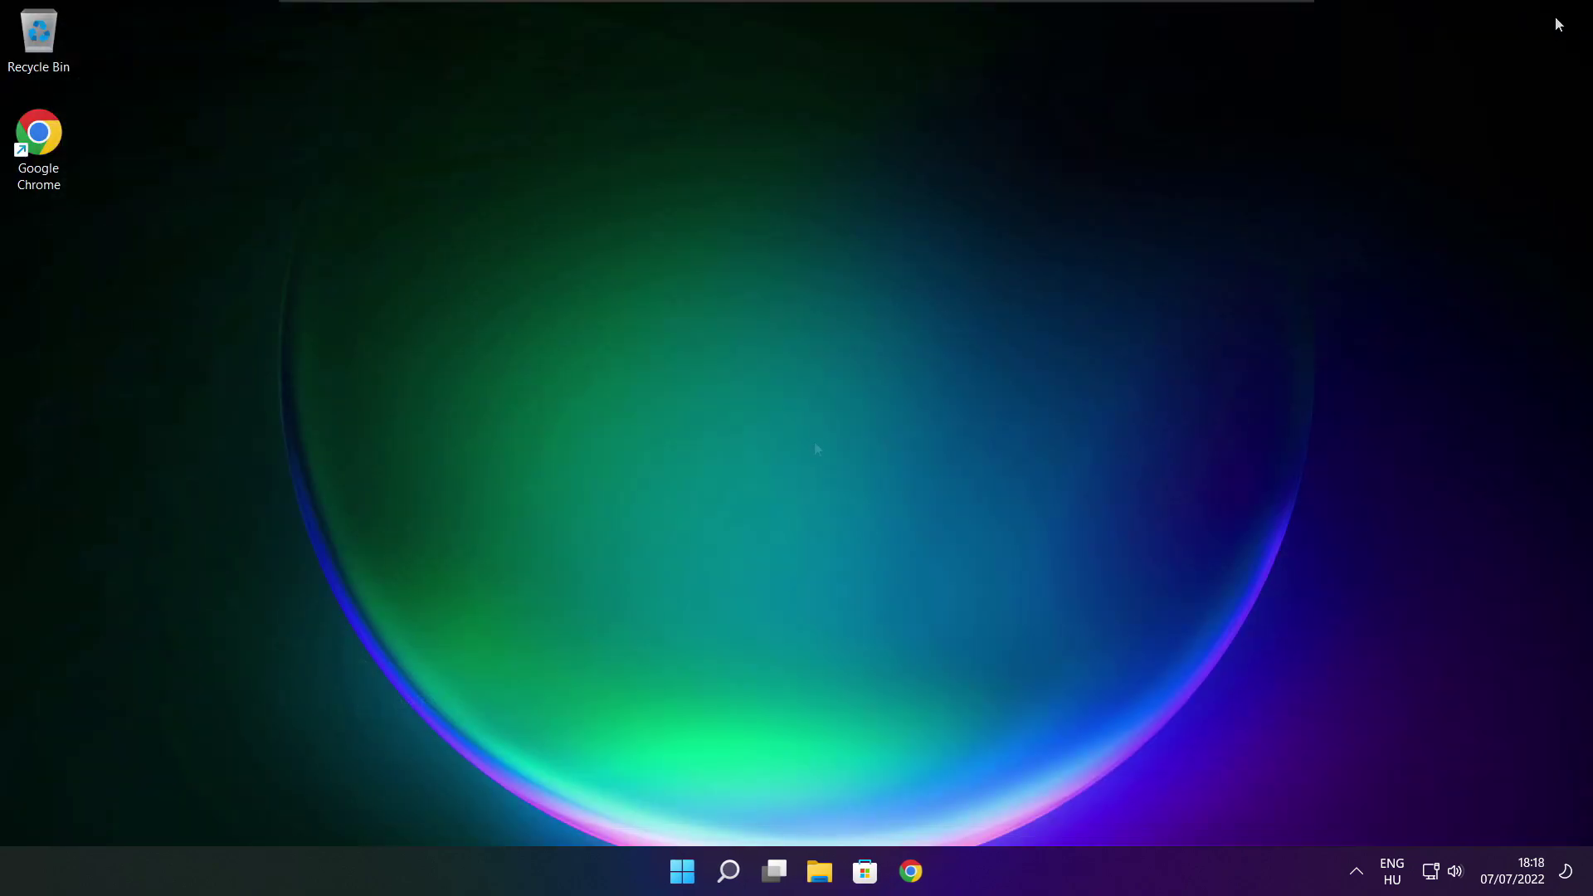
pyautogui.click(912, 876)
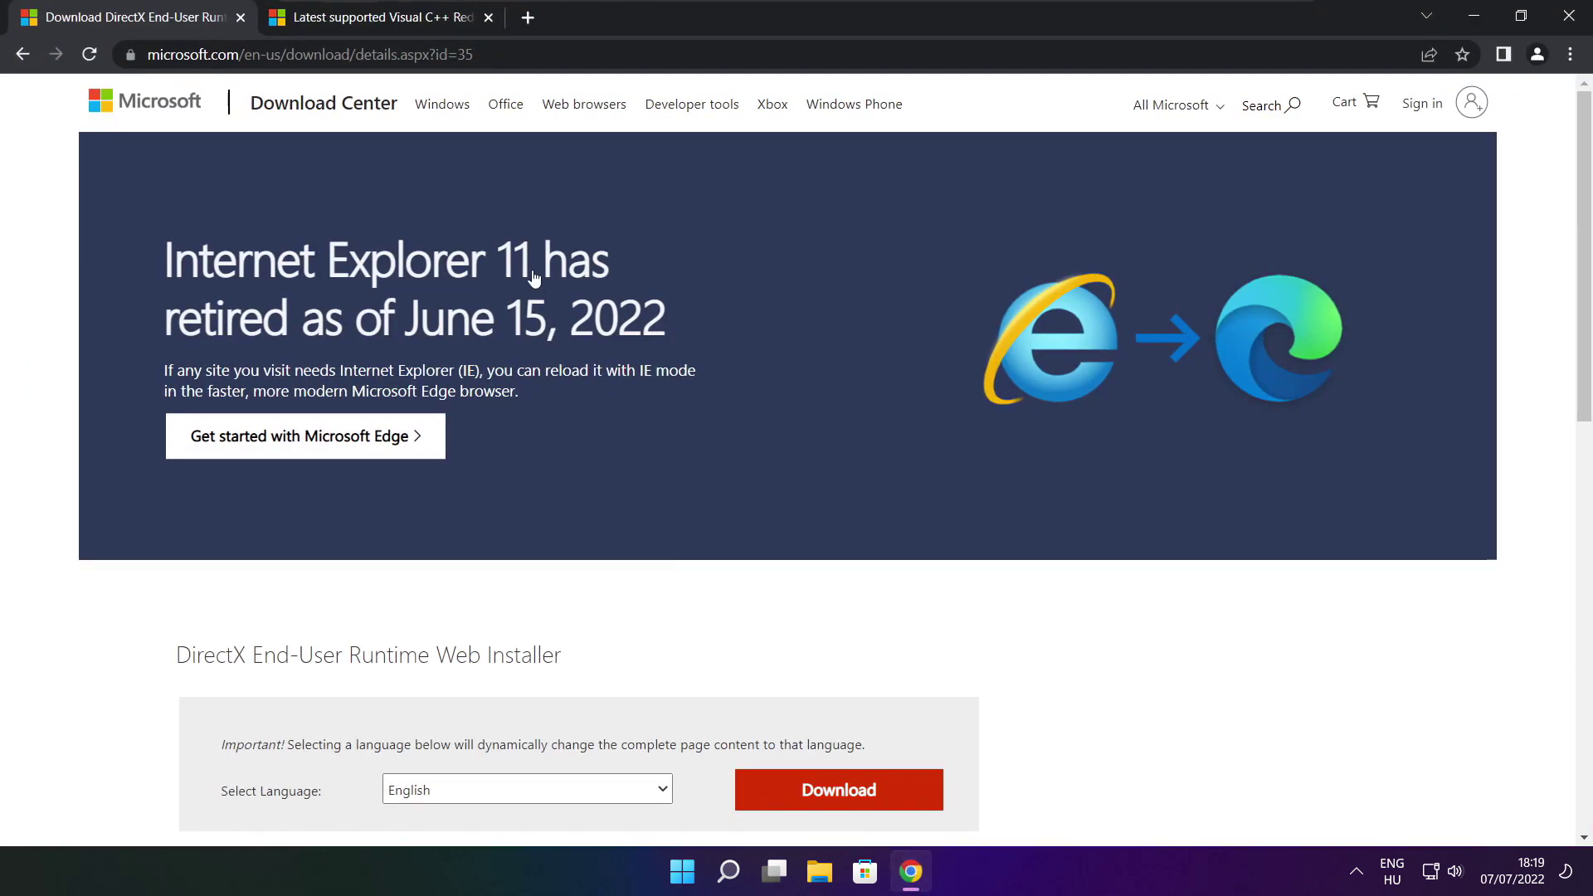
pyautogui.moveTo(475, 54); pyautogui.dragTo(147, 54)
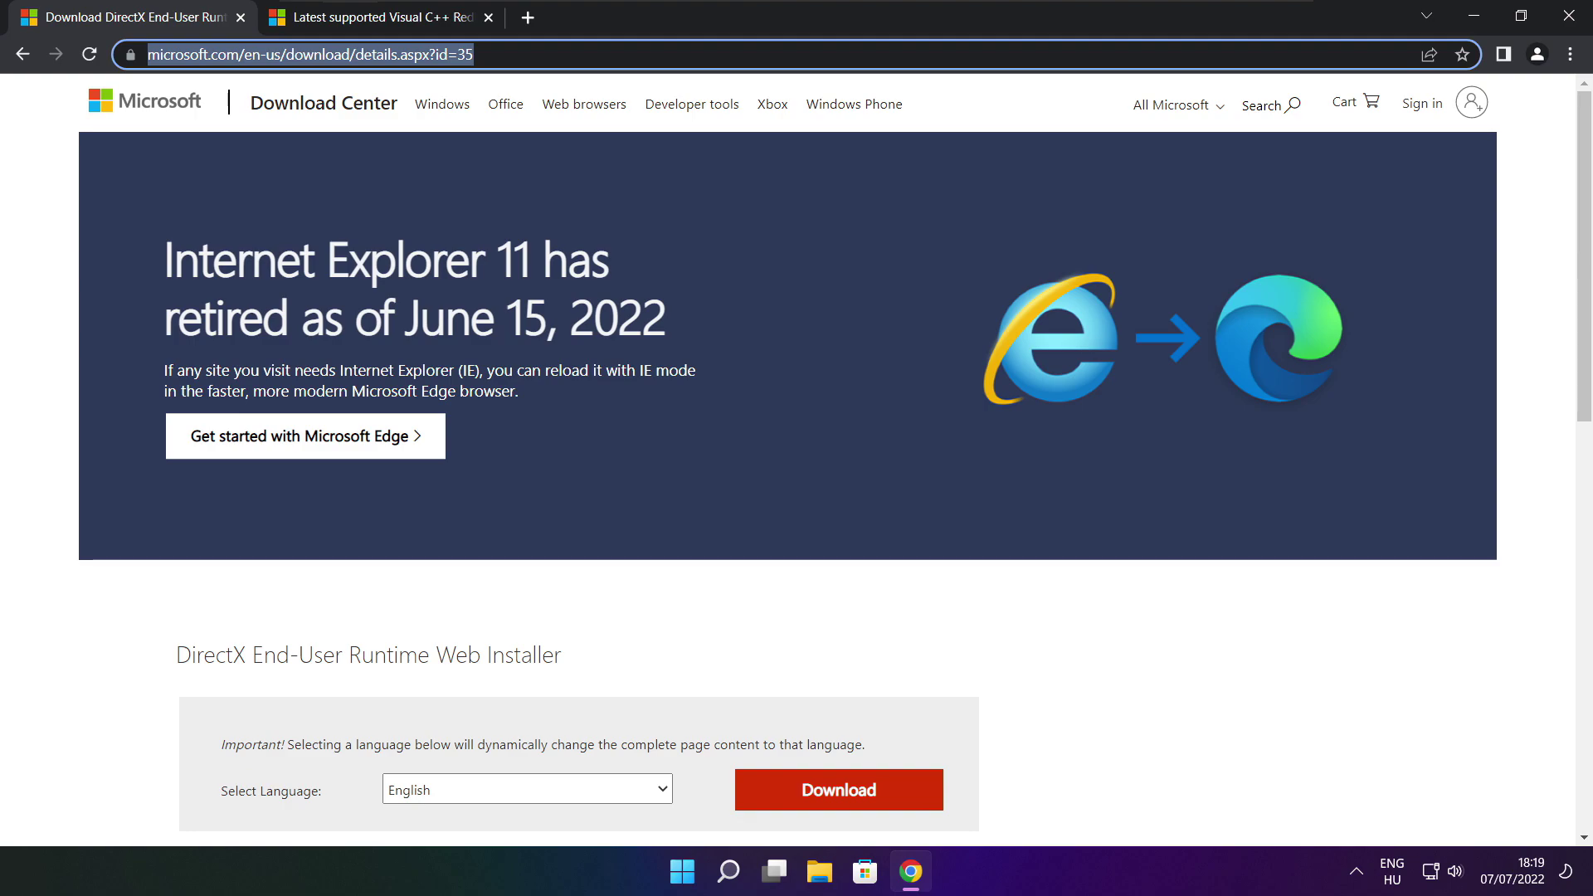
pyautogui.press('End')
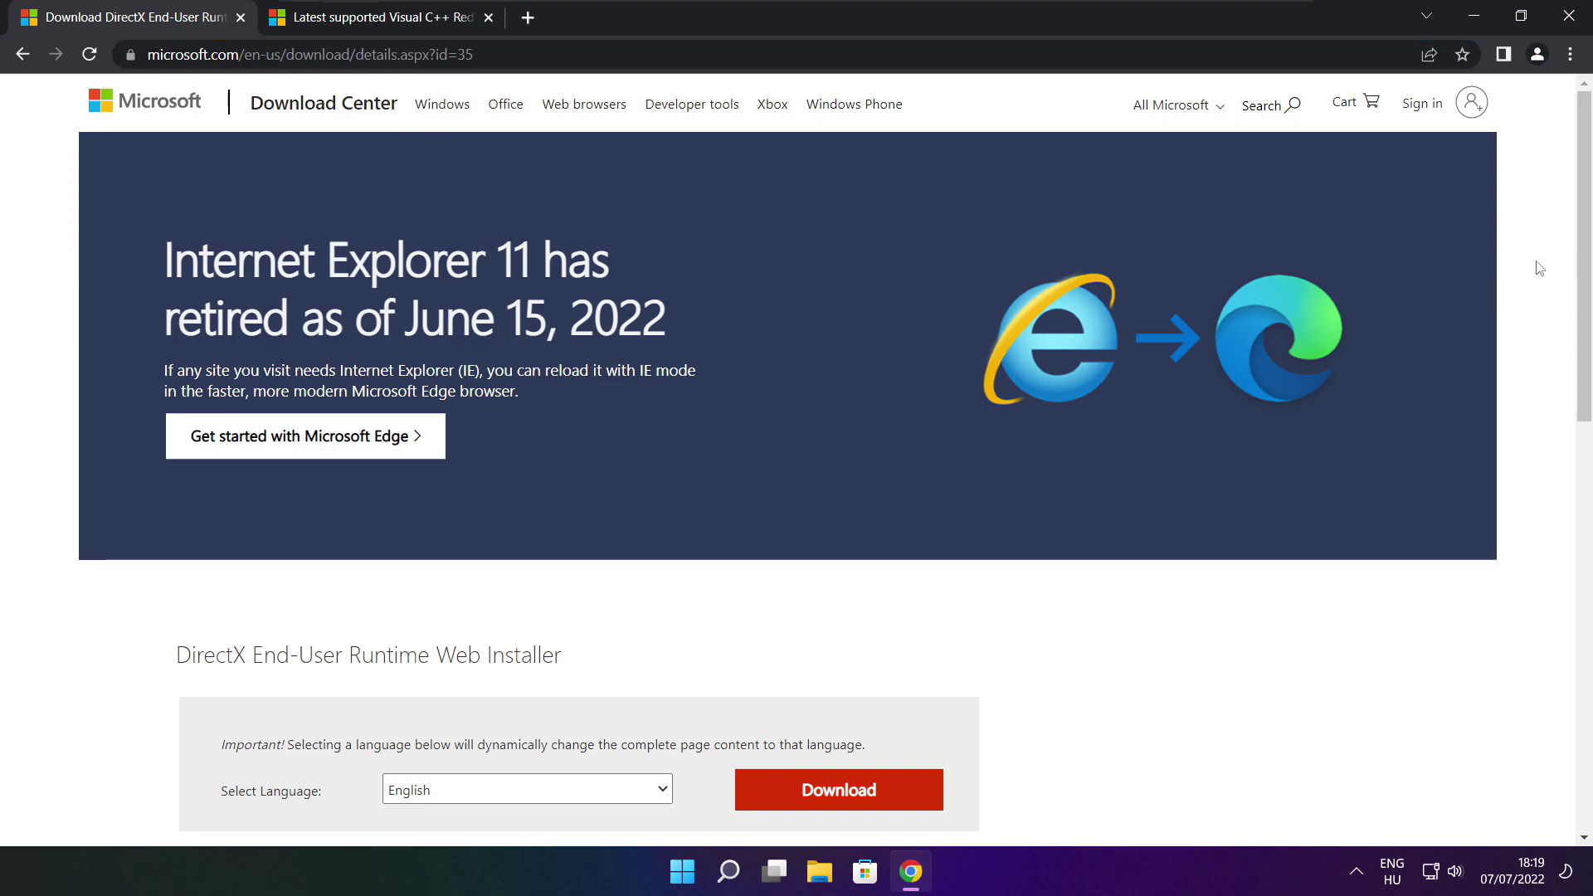
pyautogui.moveTo(1585, 236); pyautogui.dragTo(1583, 355)
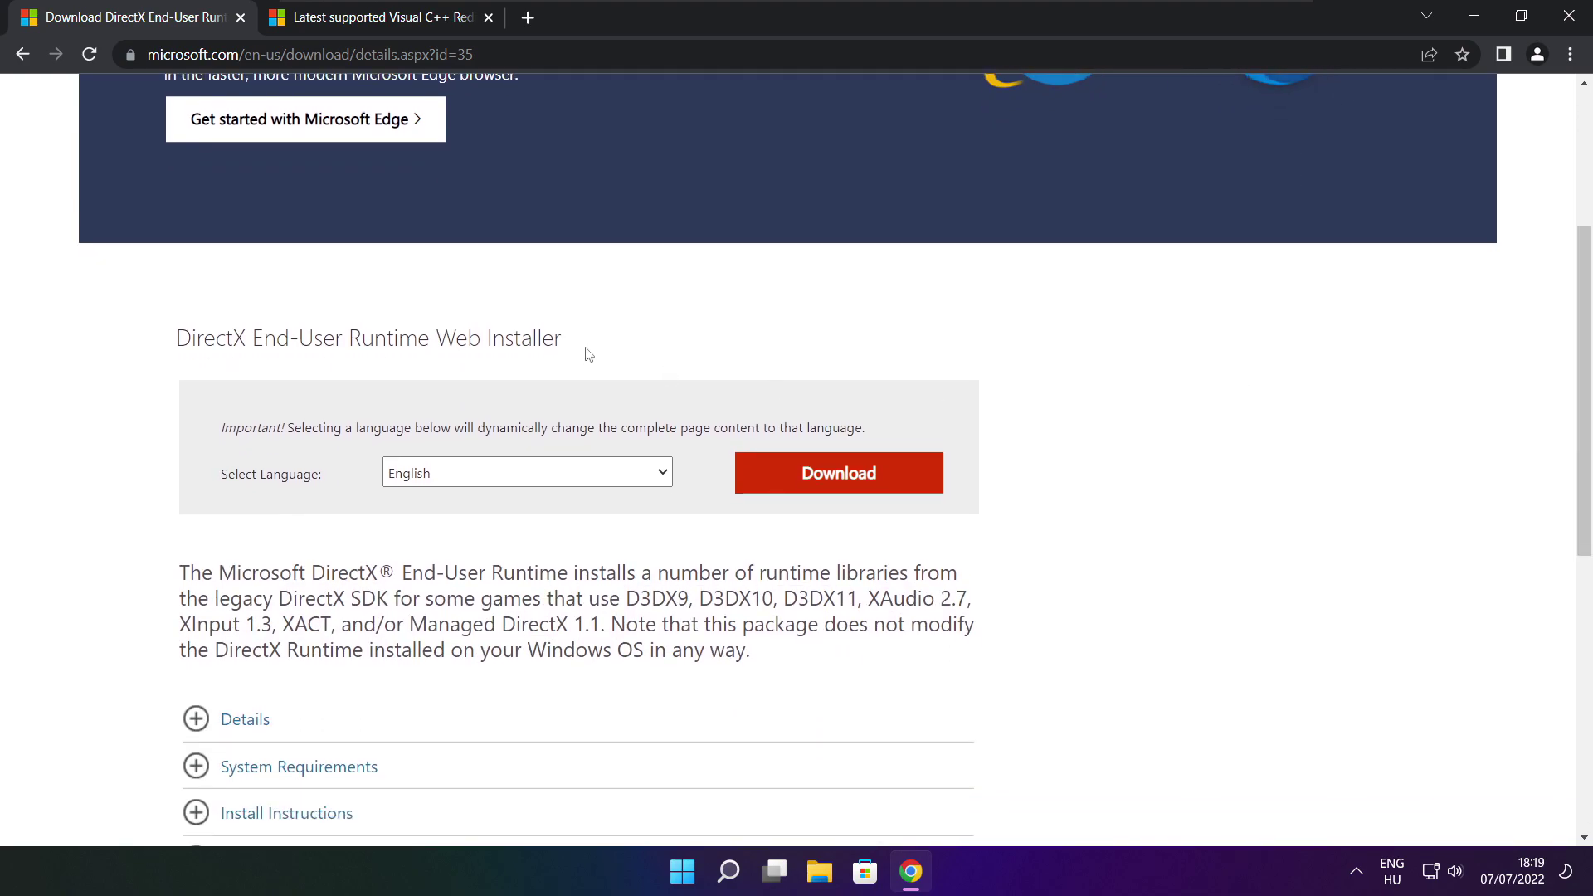
pyautogui.moveTo(587, 349); pyautogui.dragTo(344, 340)
pyautogui.click(678, 353)
pyautogui.click(844, 478)
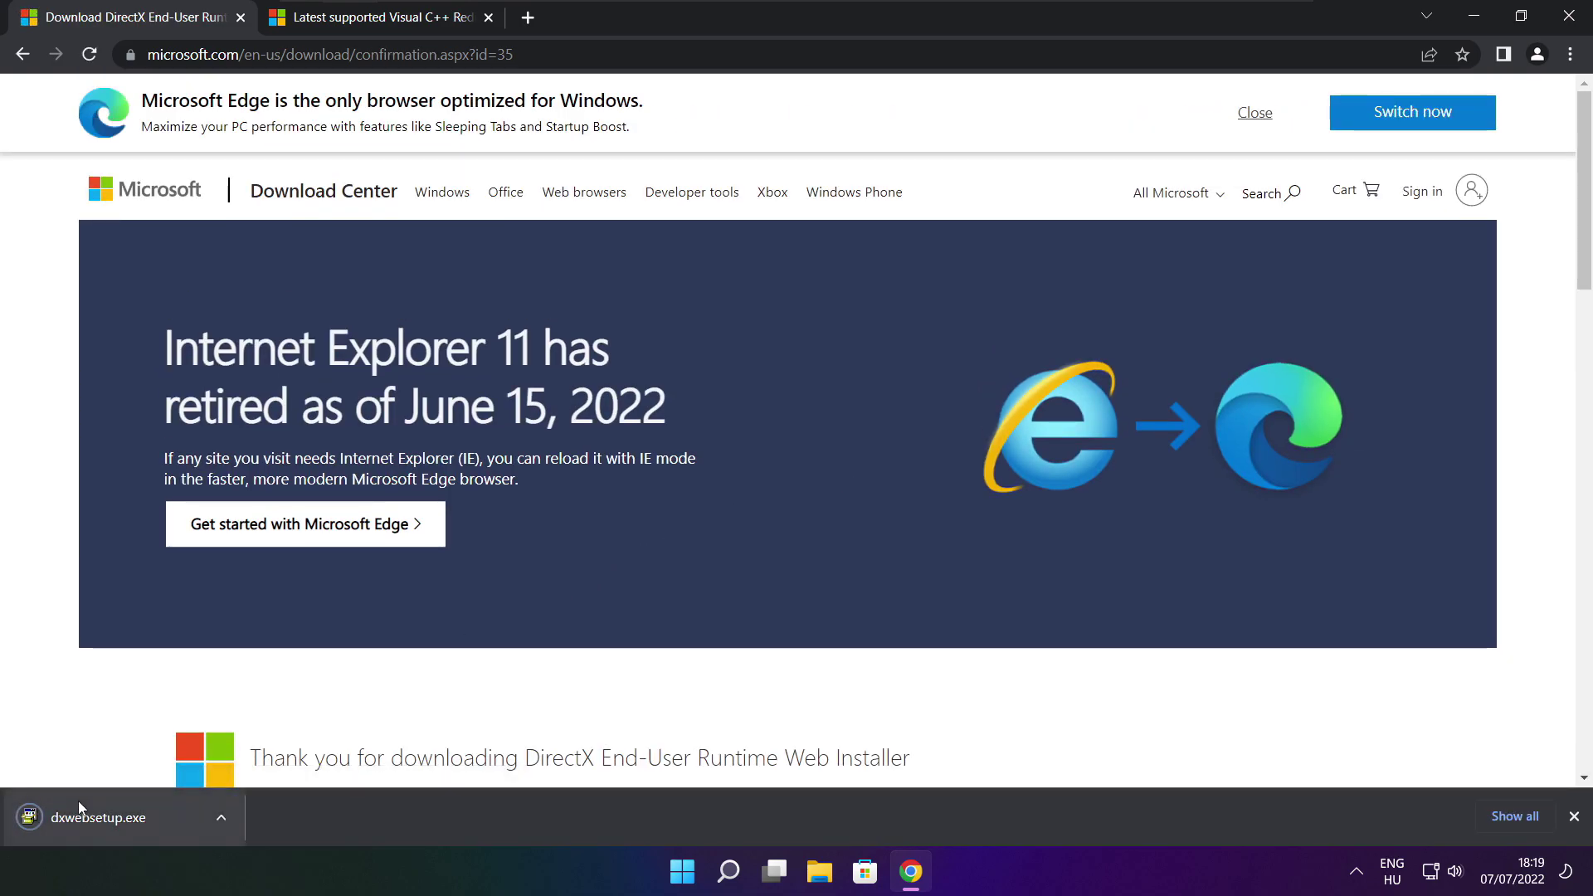
pyautogui.click(149, 819)
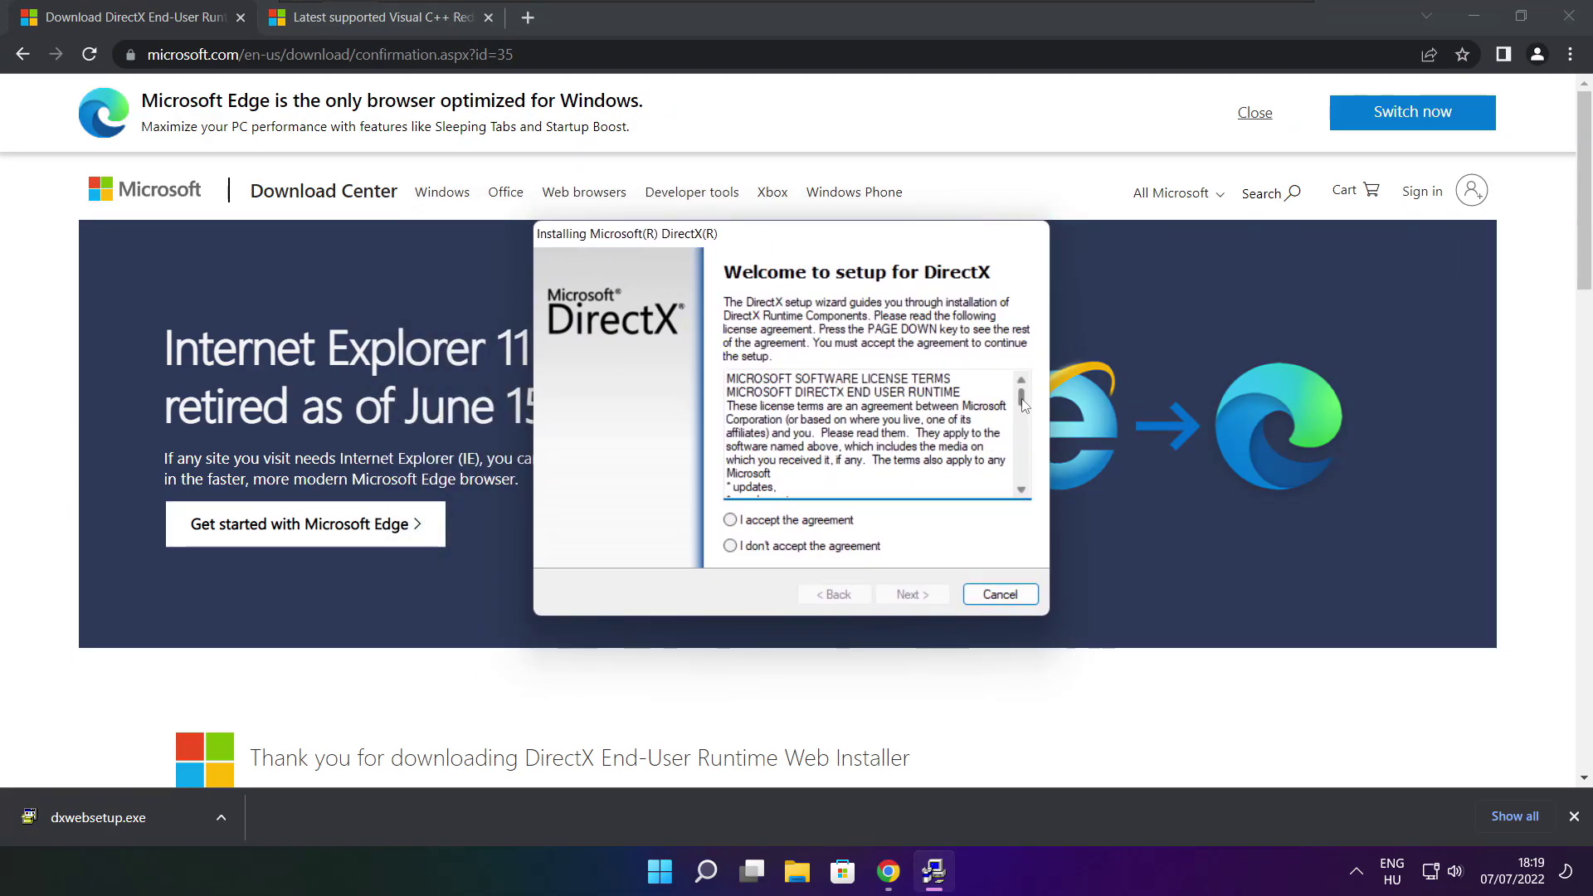
# Accept the DirectX license, skip the Bing Bar, and install the runtime components
pyautogui.moveTo(1021, 397); pyautogui.dragTo(1020, 498)
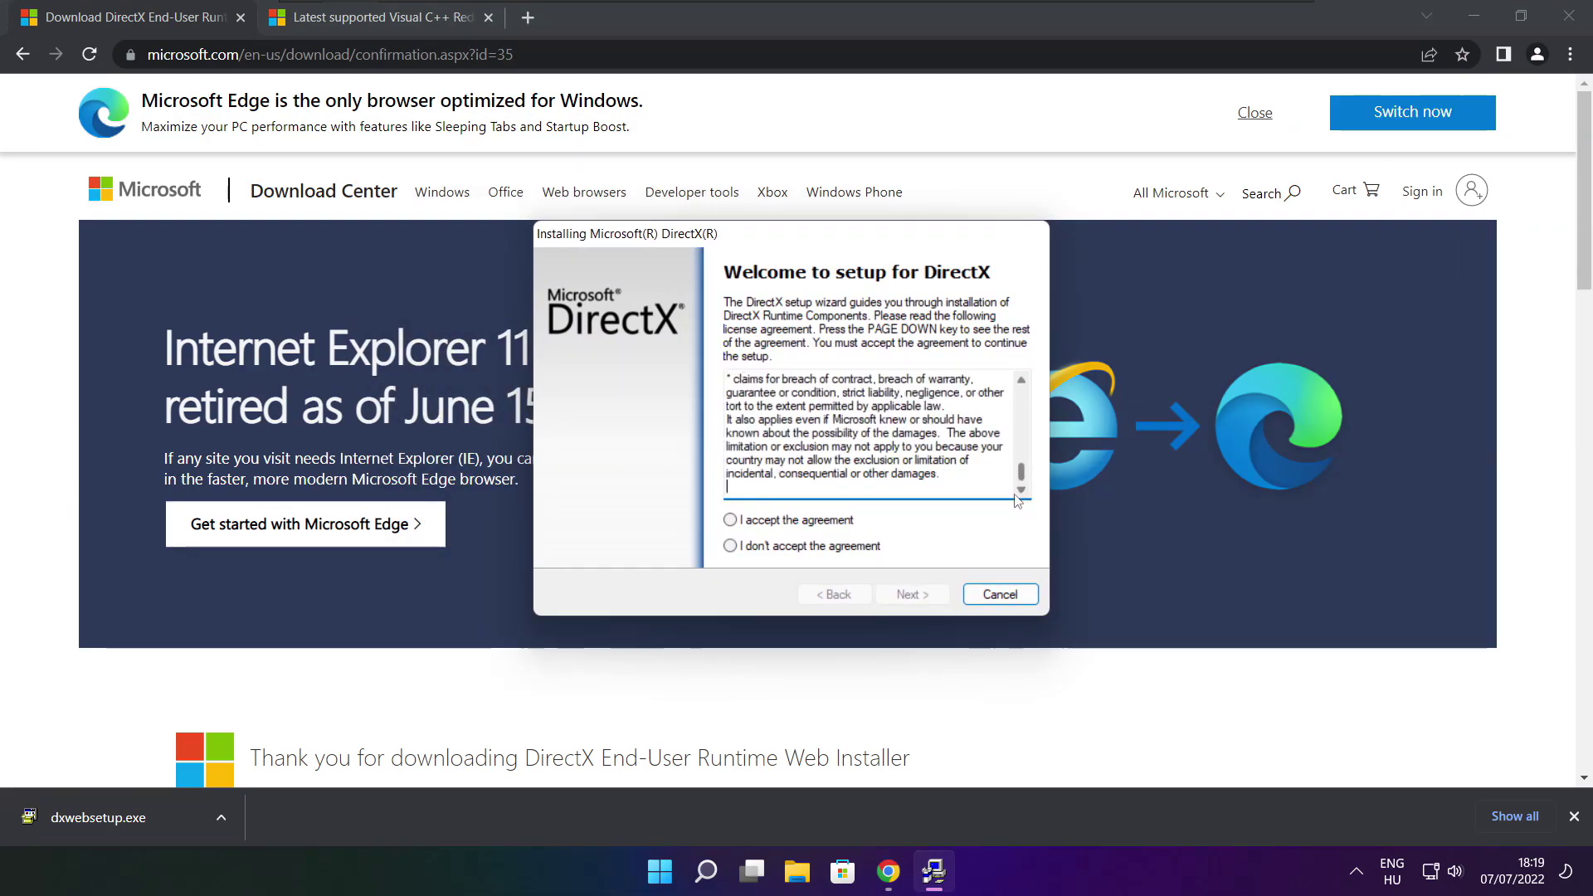
pyautogui.click(764, 521)
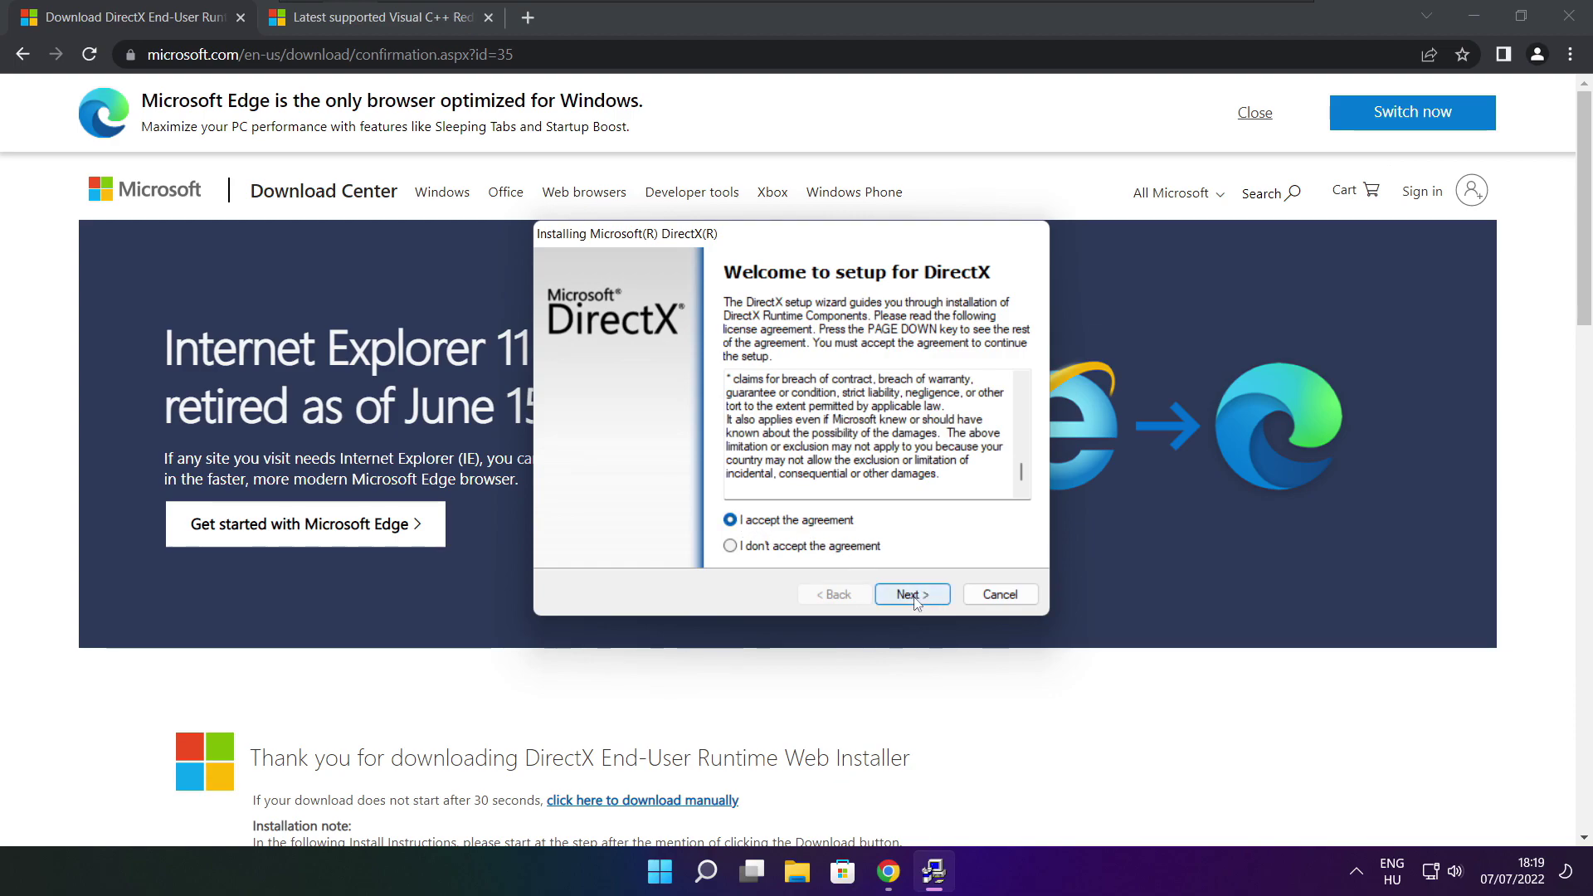
pyautogui.click(918, 595)
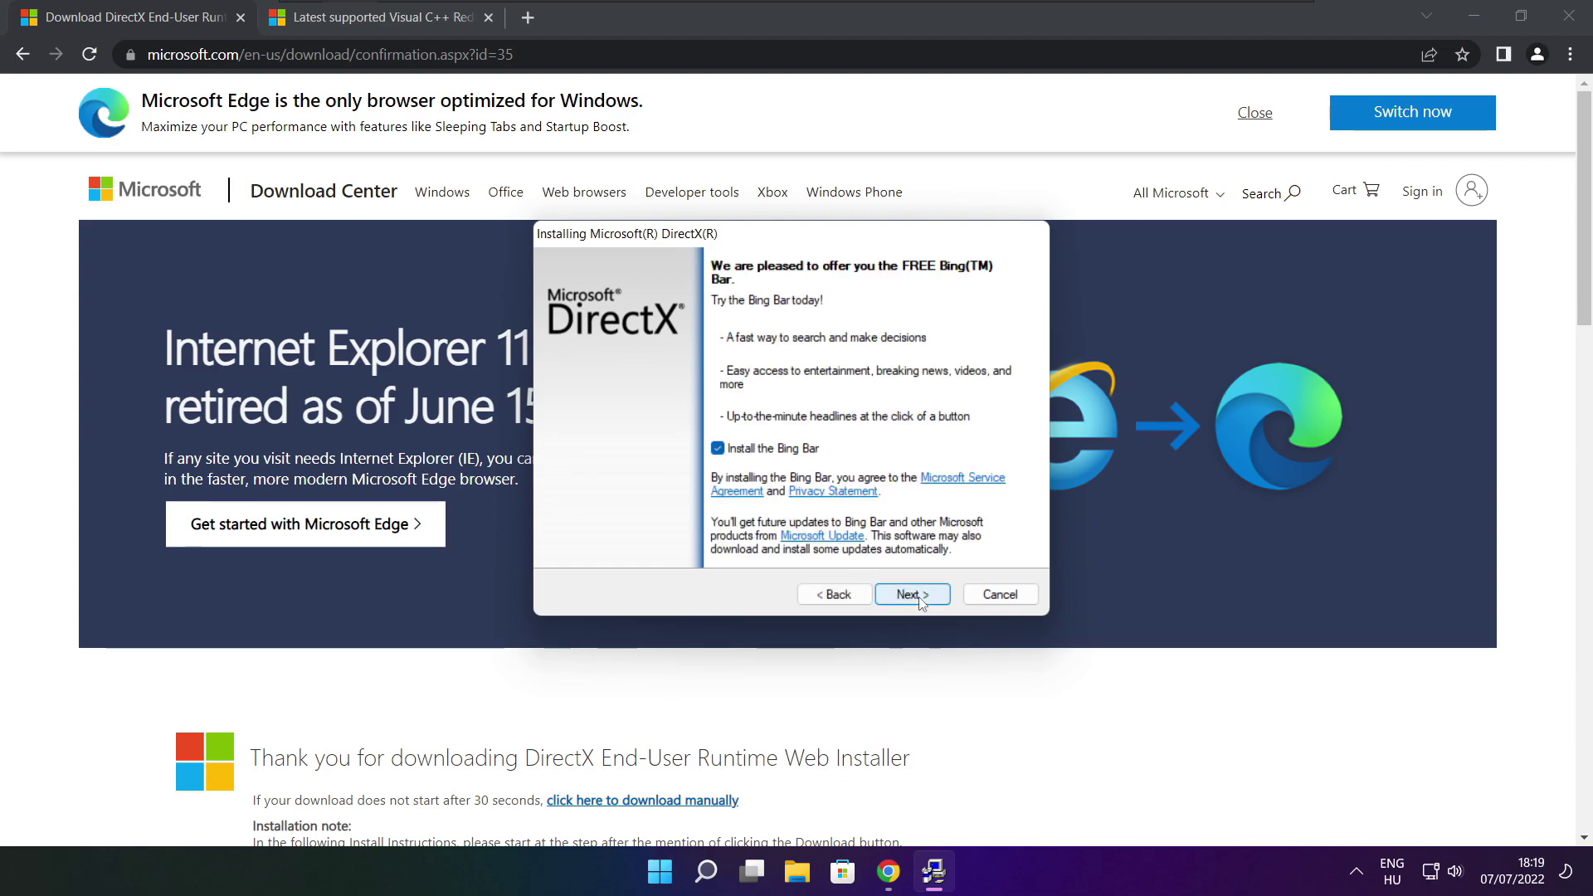
pyautogui.click(718, 449)
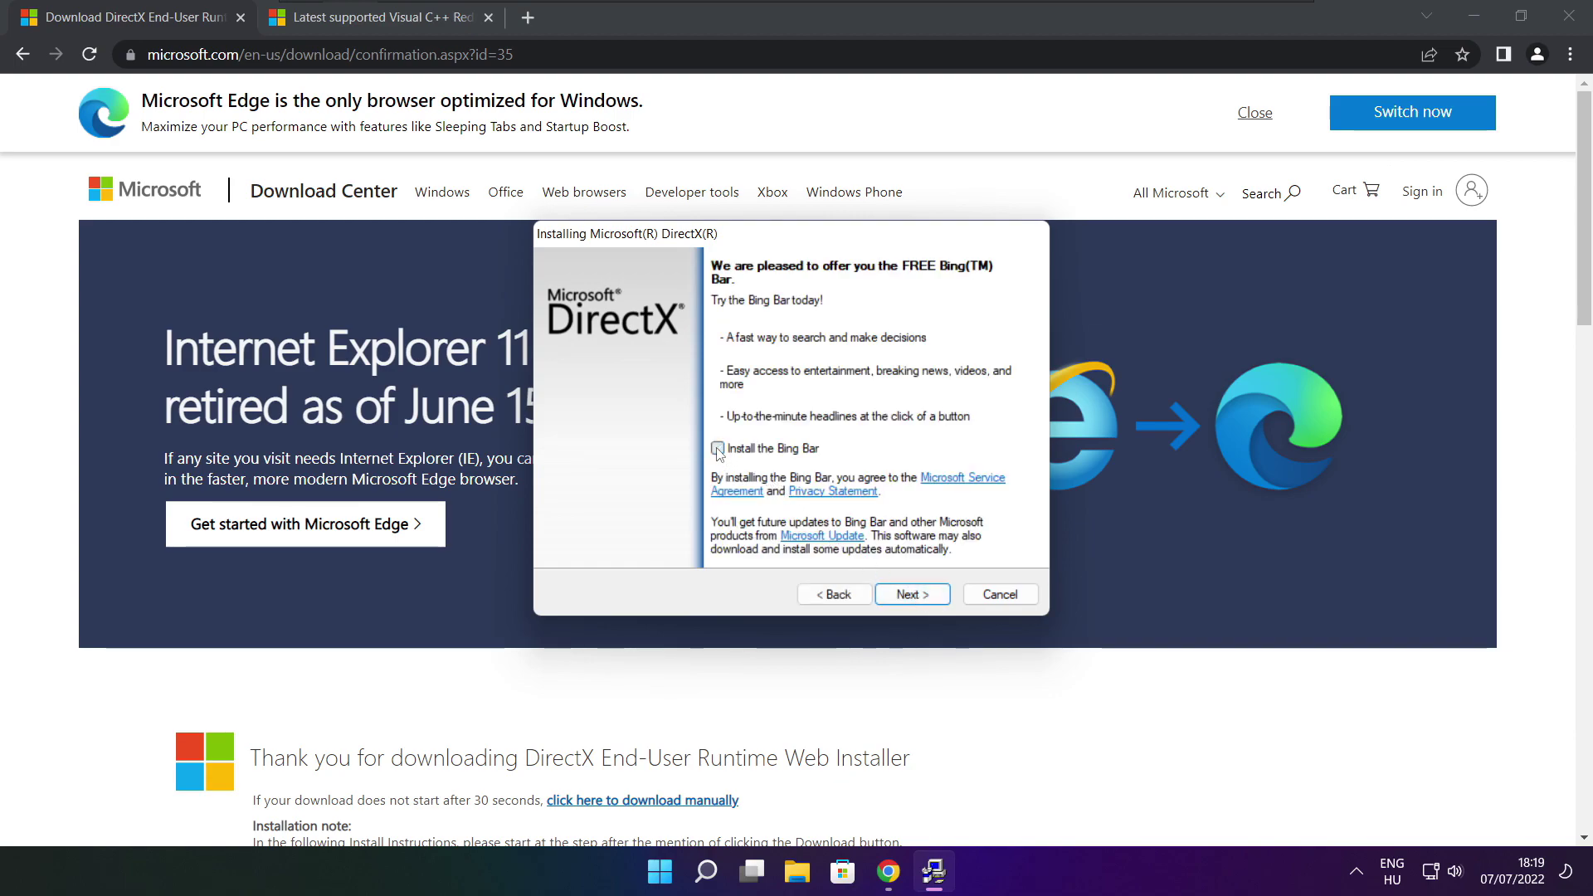
pyautogui.click(928, 601)
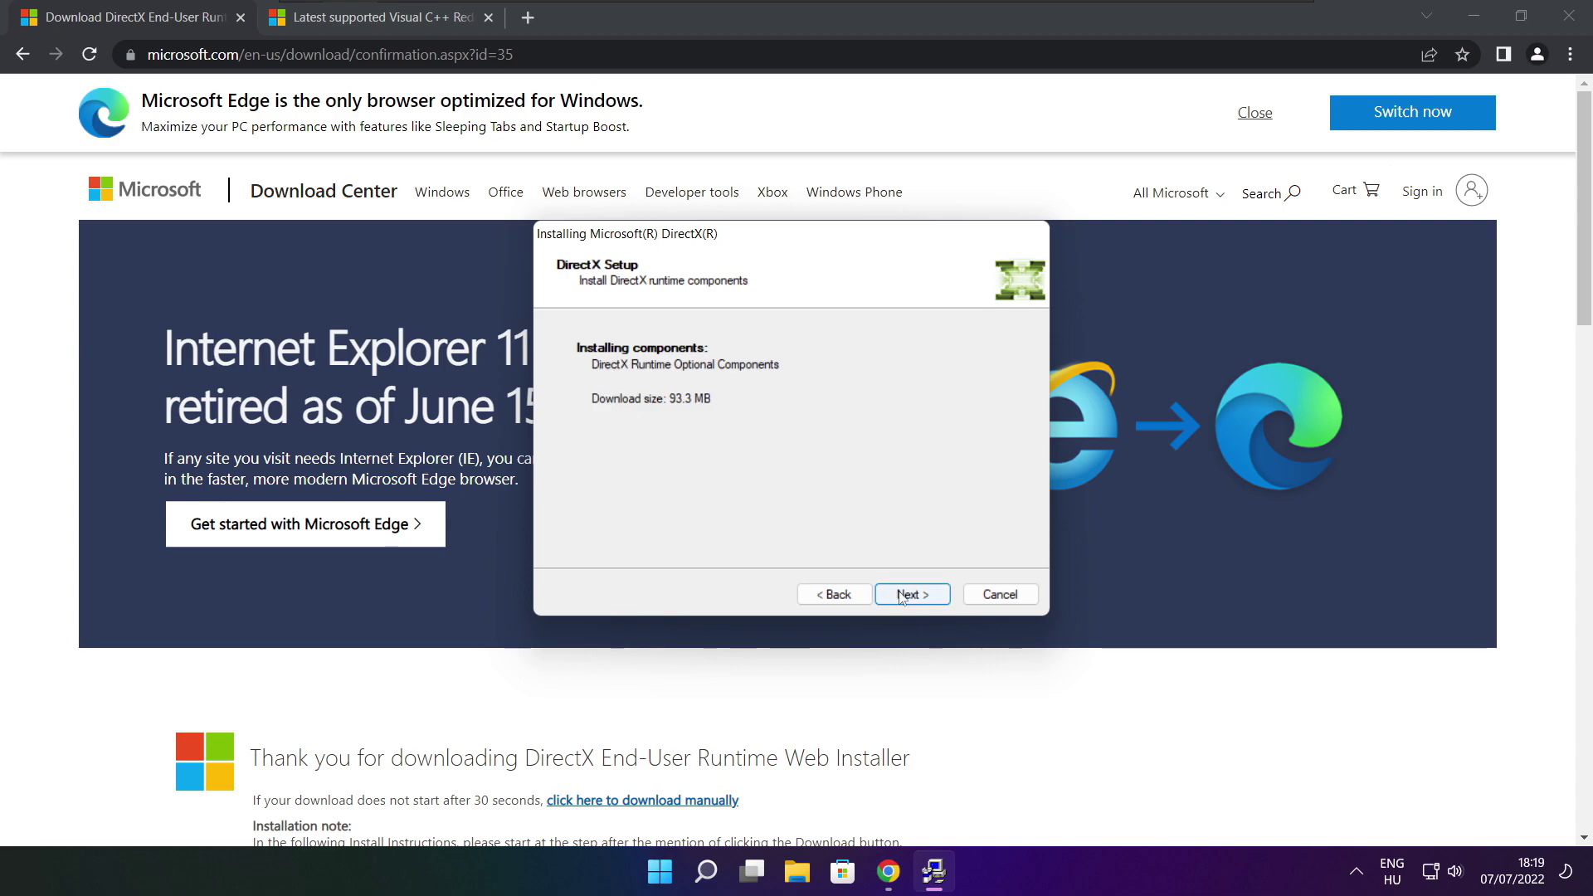
pyautogui.click(913, 598)
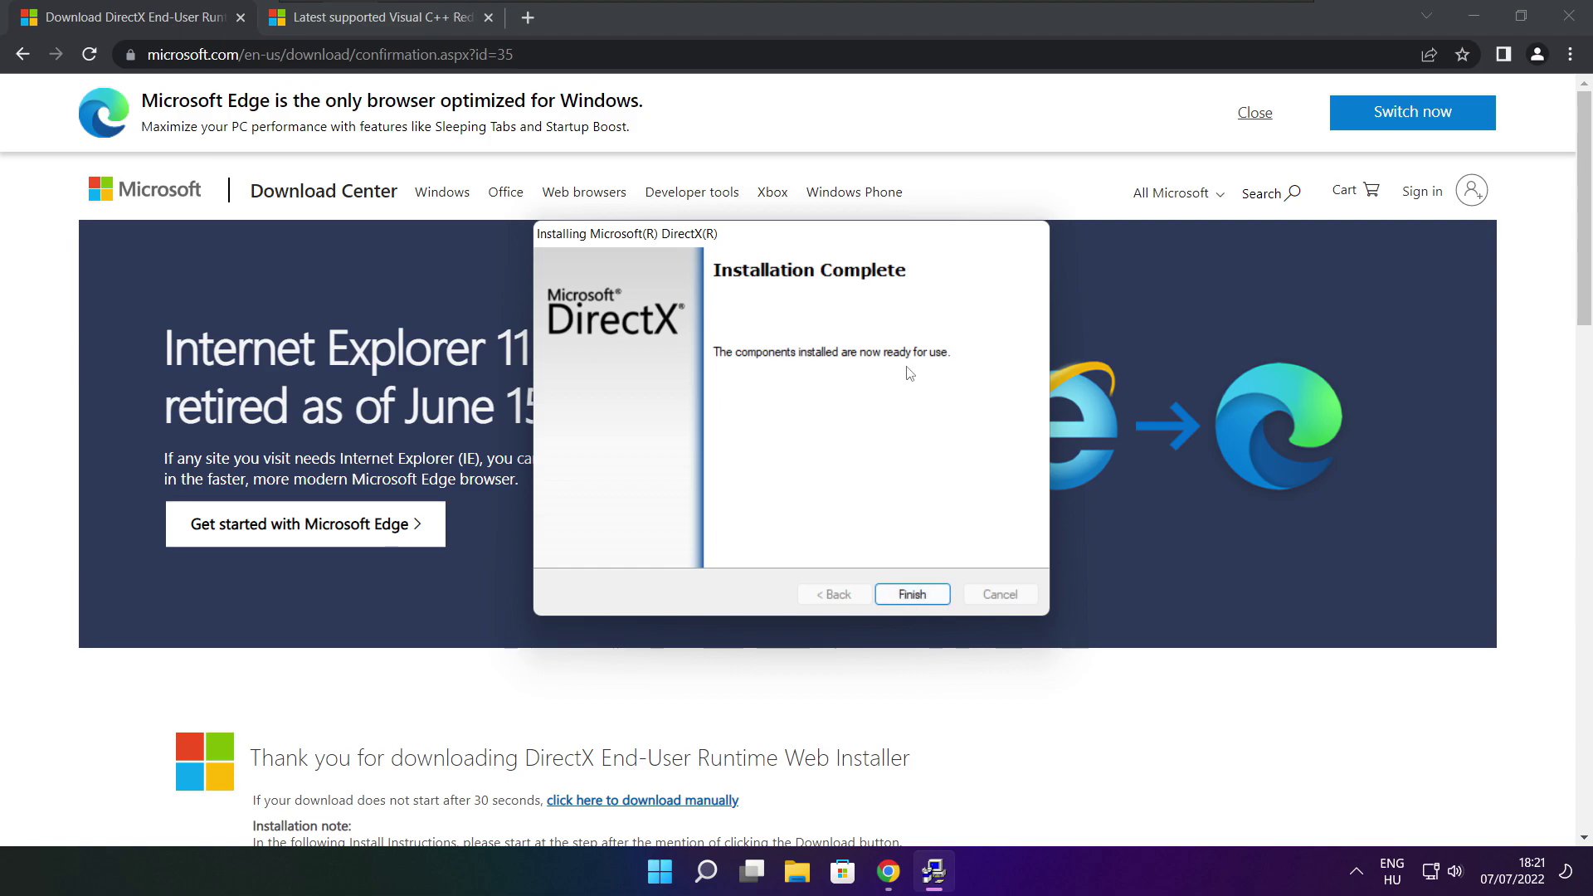
# Close the finished DirectX installer and tab, and bring the Visual C++ redistributable download table into view
pyautogui.click(912, 595)
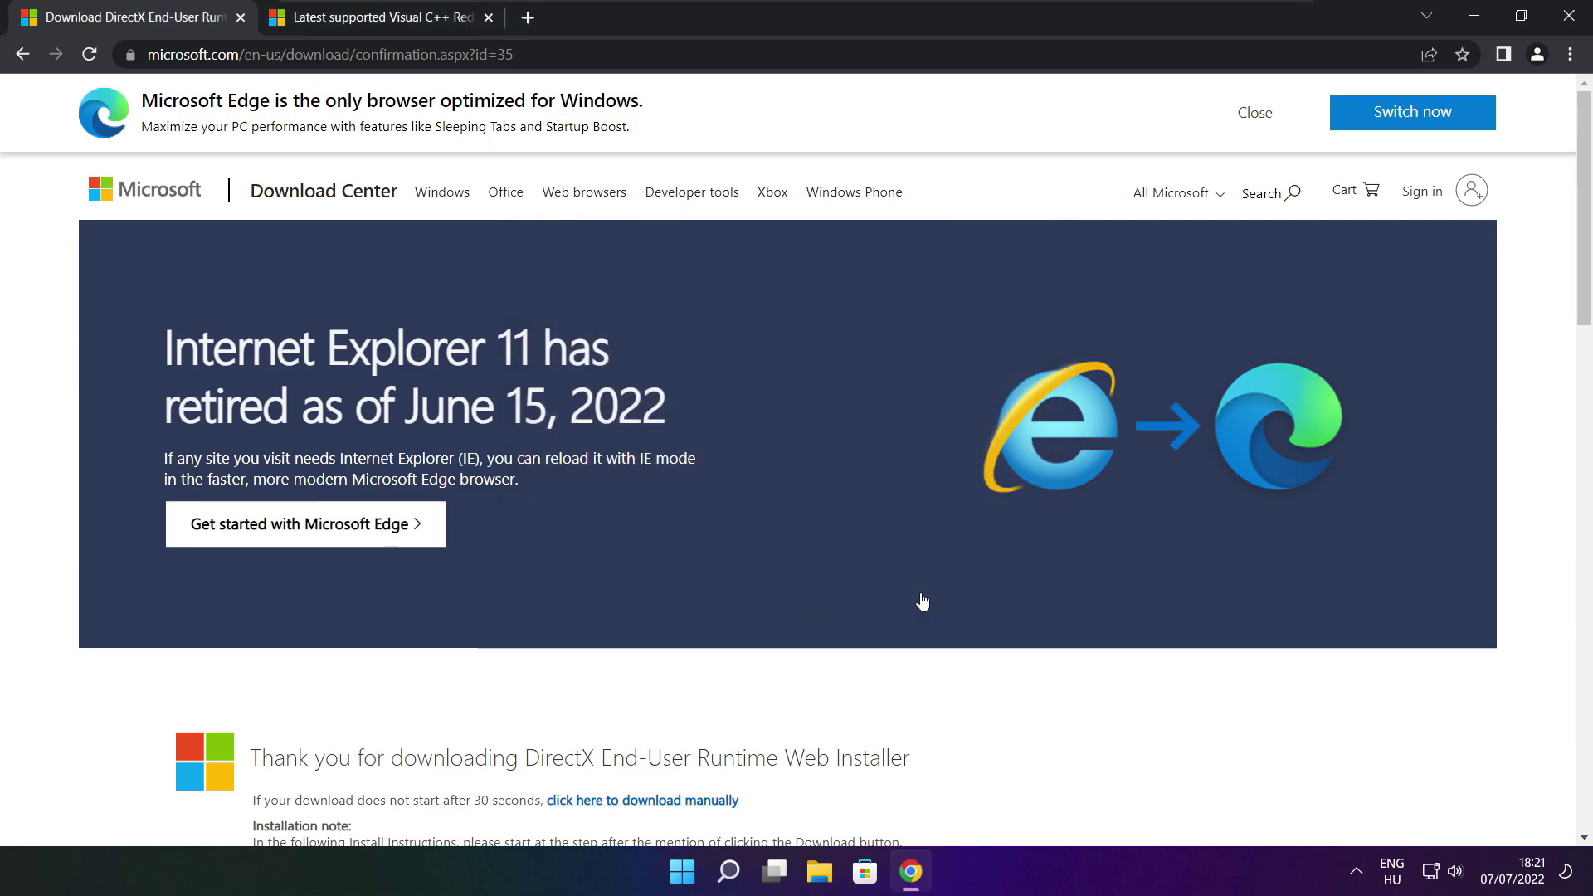
pyautogui.click(241, 19)
pyautogui.moveTo(686, 55)
pyautogui.mouseDown()
pyautogui.moveTo(147, 55)
pyautogui.moveTo(686, 55)
pyautogui.mouseUp()
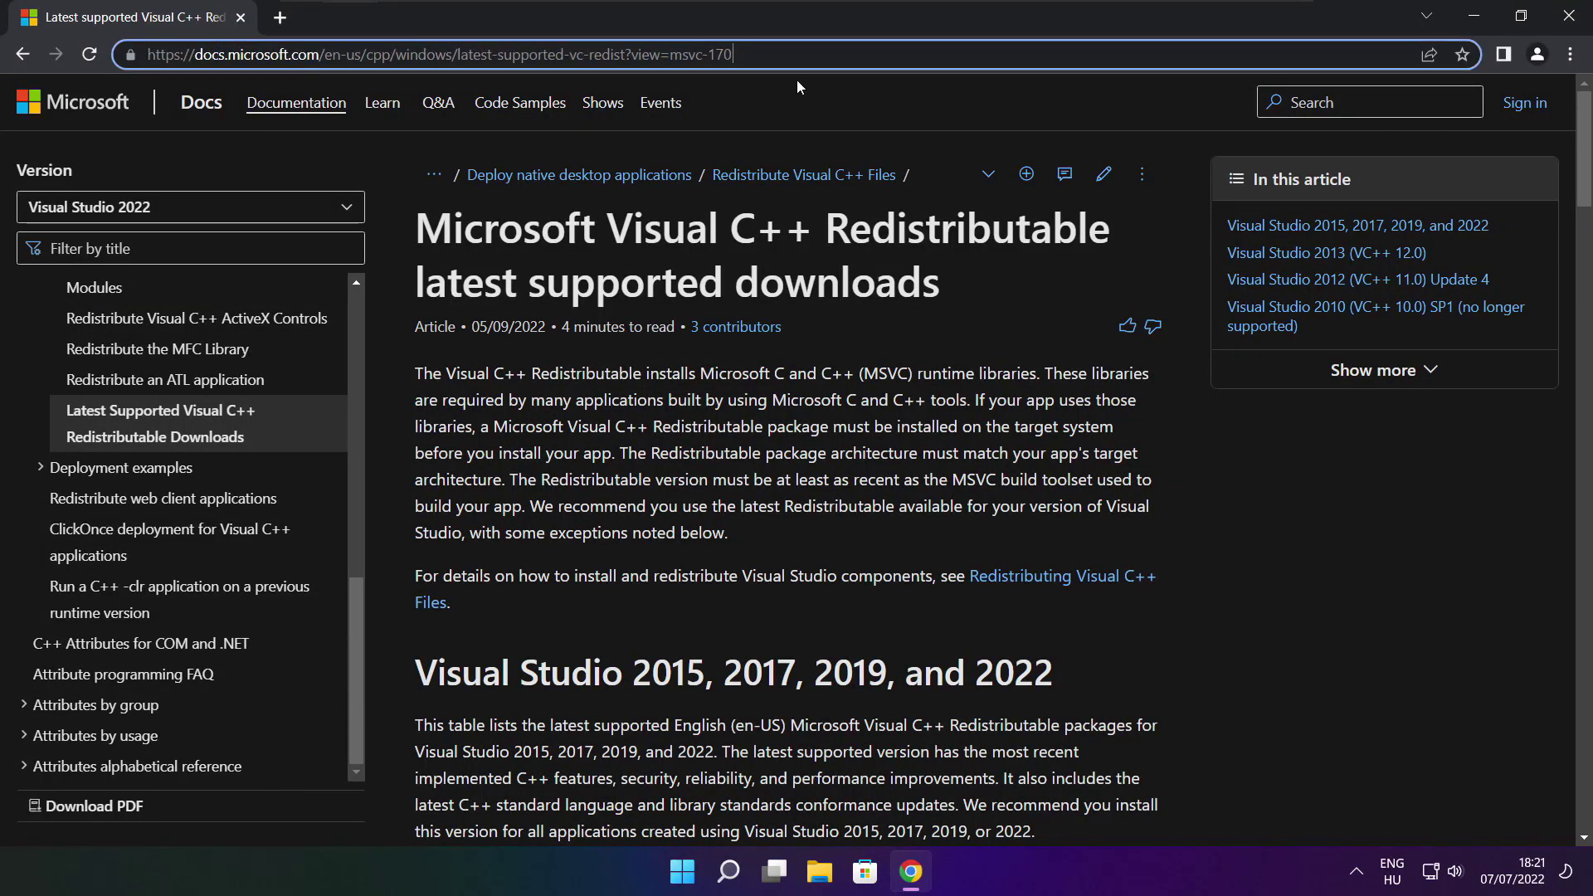
pyautogui.click(789, 101)
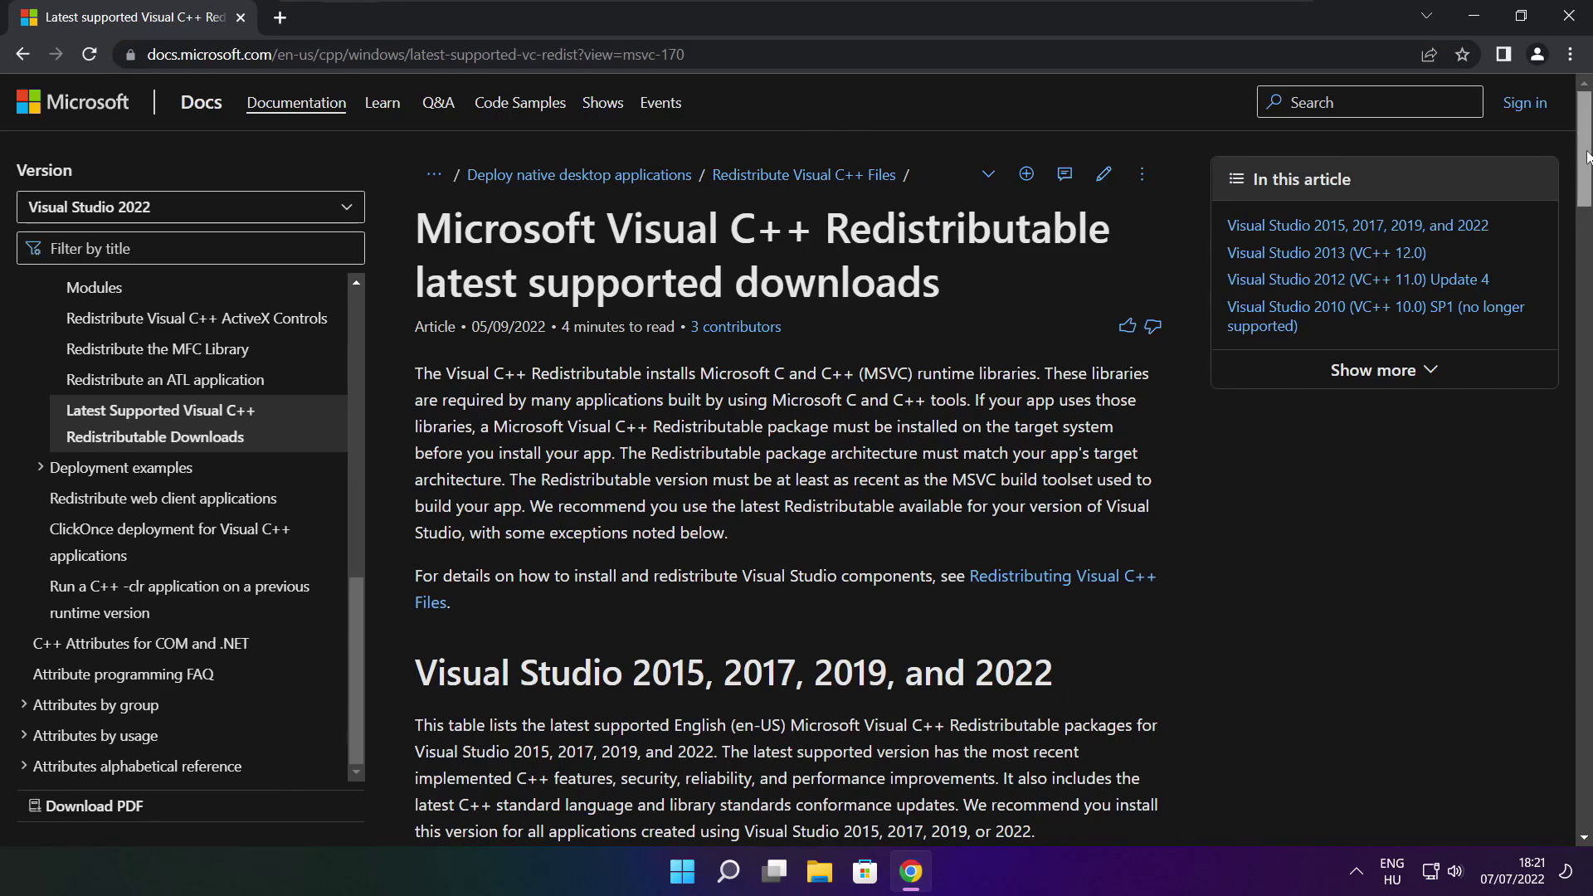
pyautogui.moveTo(1585, 157); pyautogui.dragTo(1575, 230)
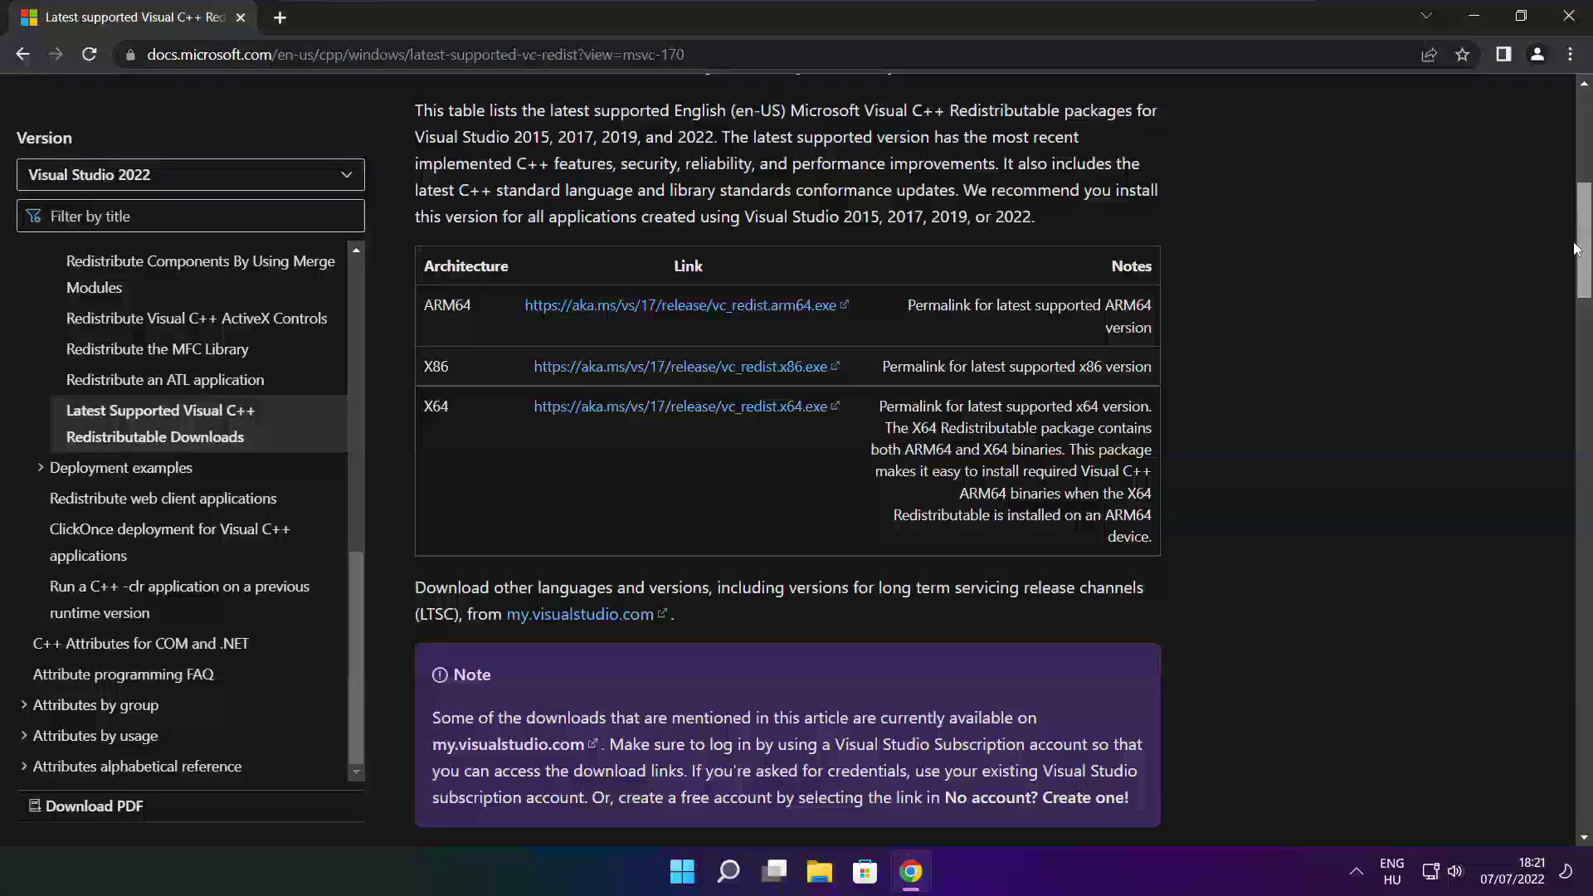
pyautogui.scroll(1, 1020, 330)
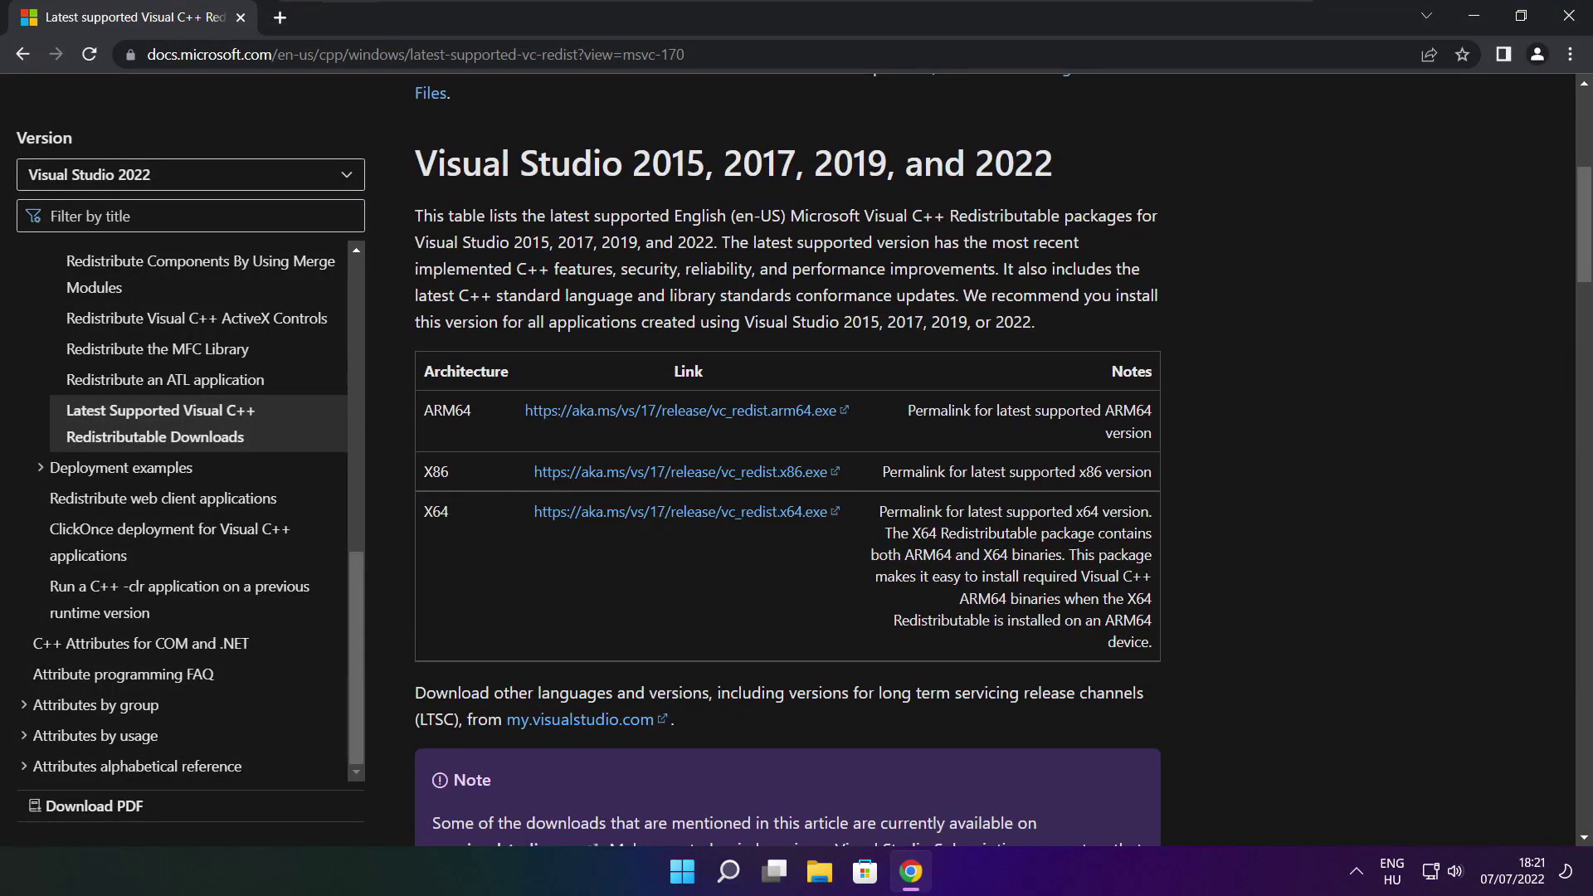
pyautogui.moveTo(421, 410); pyautogui.dragTo(1070, 571)
pyautogui.click(1070, 571)
# Download the ARM64, x86 and x64 Visual C++ redistributables and launch VC_redist.arm64.exe
pyautogui.click(660, 412)
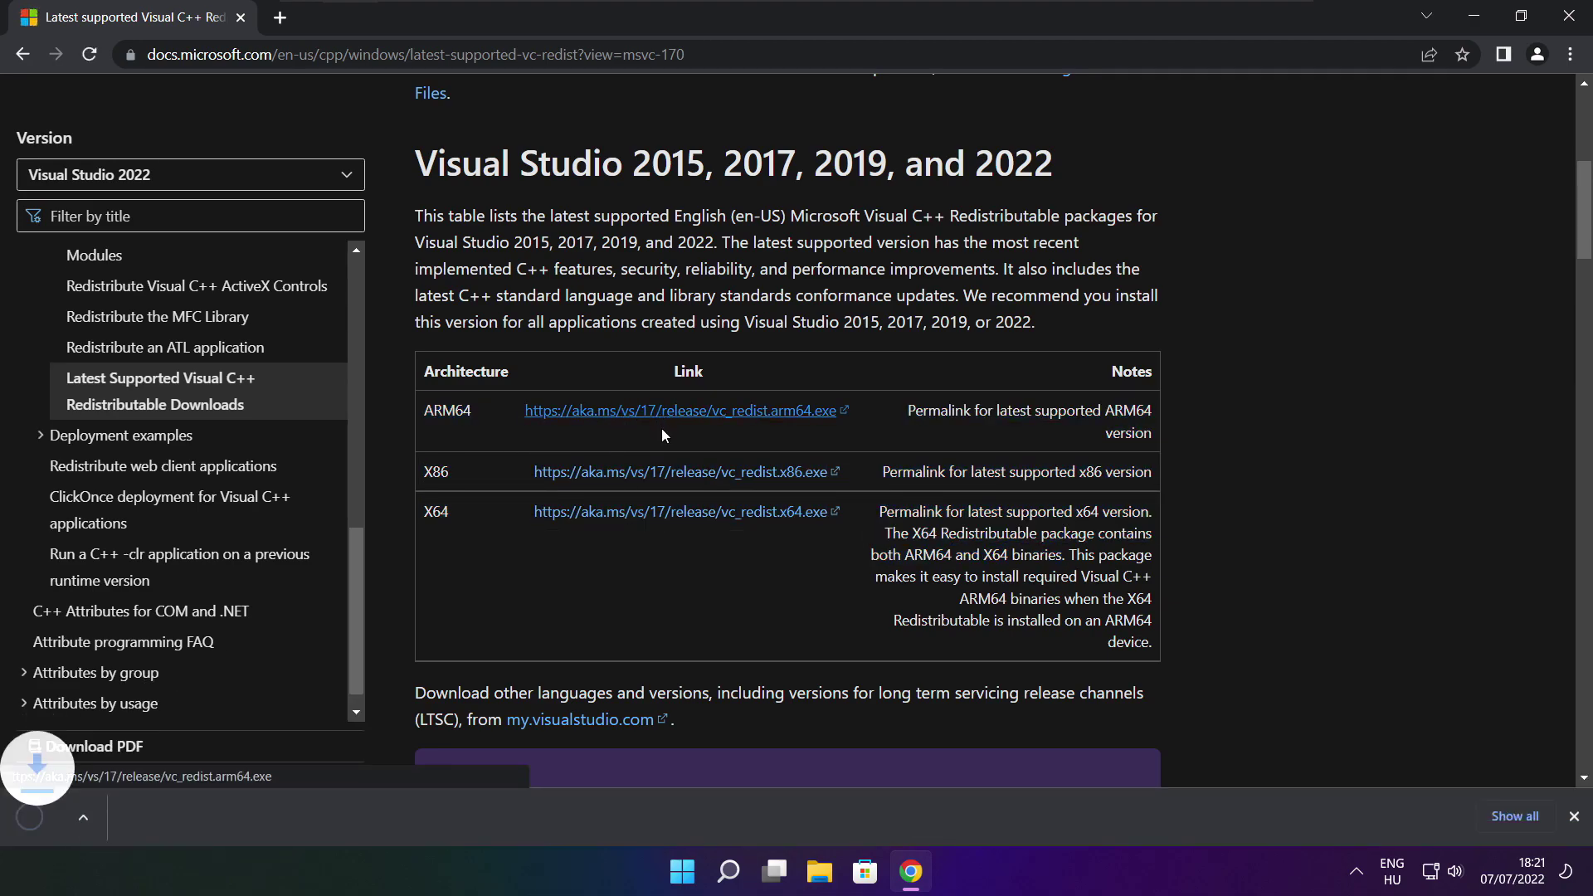
pyautogui.click(658, 478)
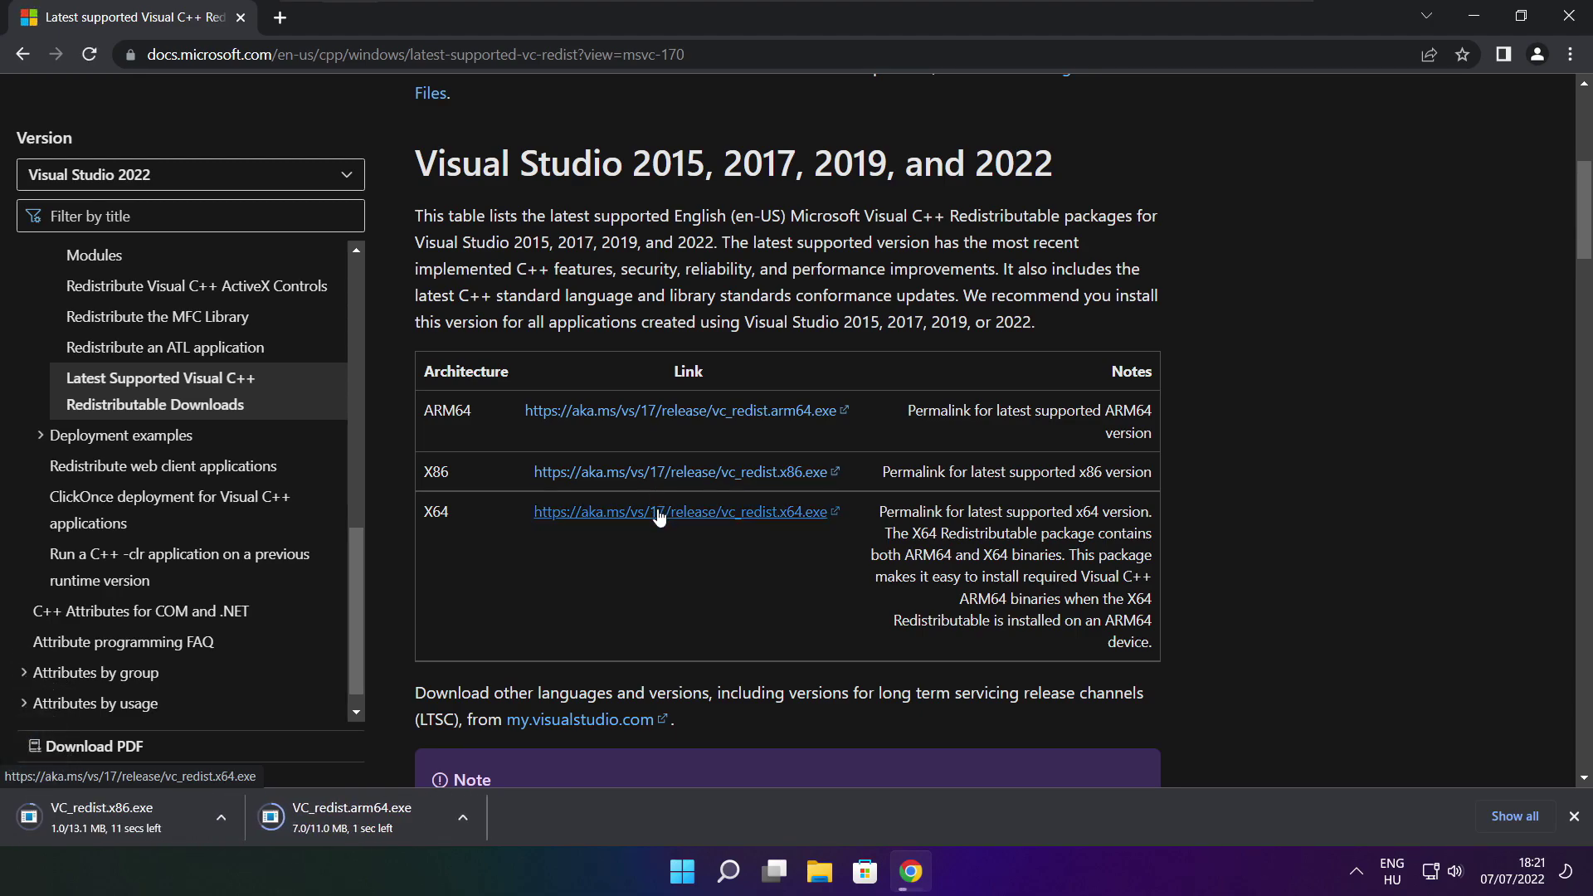
pyautogui.click(656, 513)
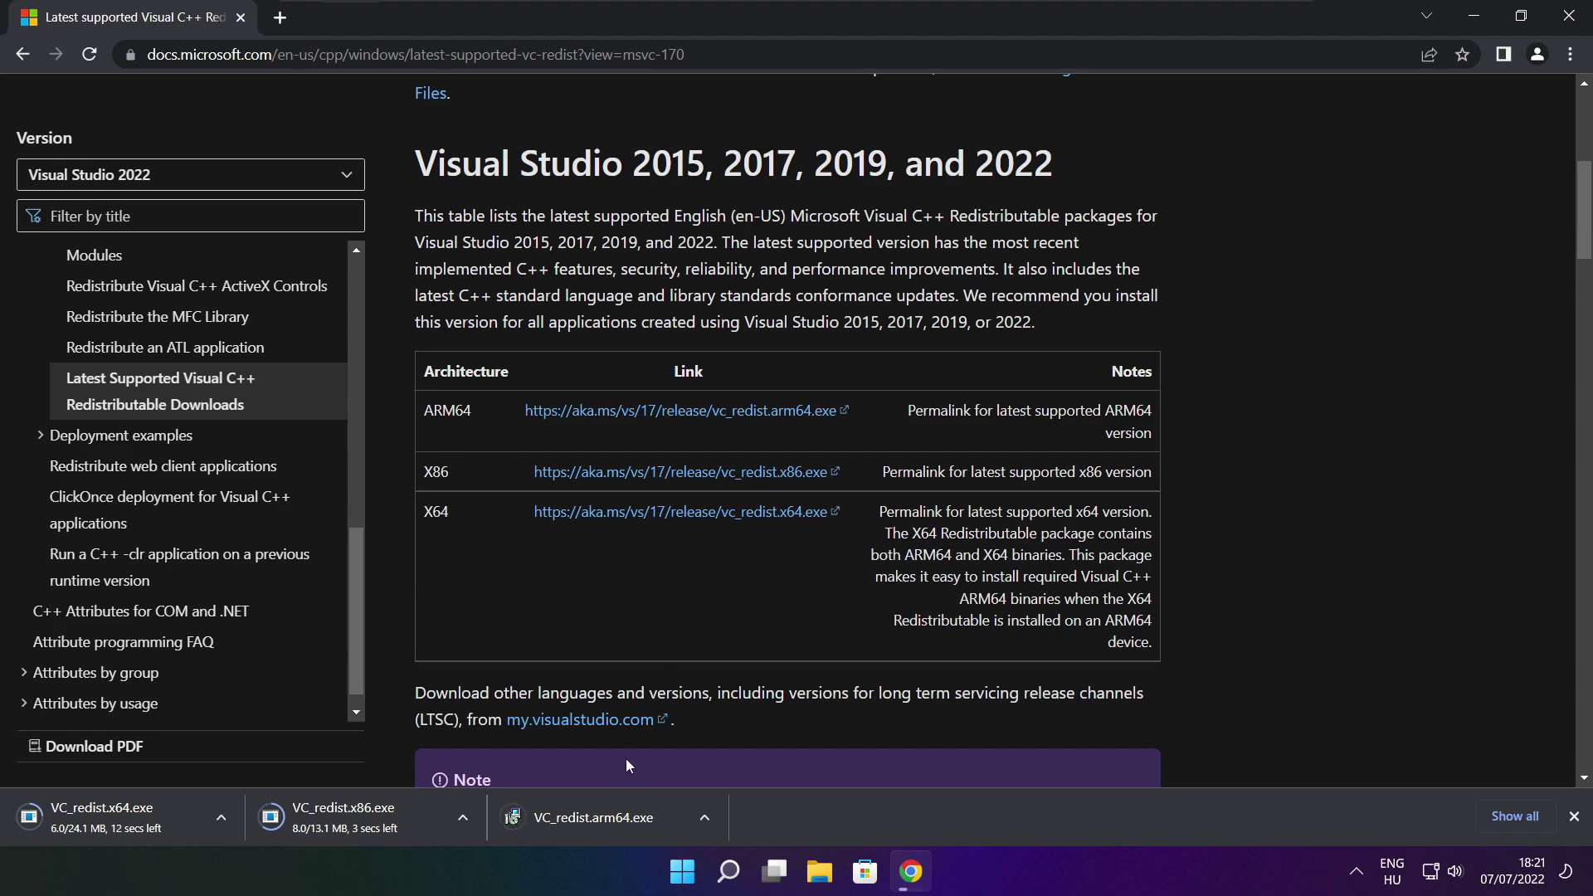
pyautogui.click(606, 819)
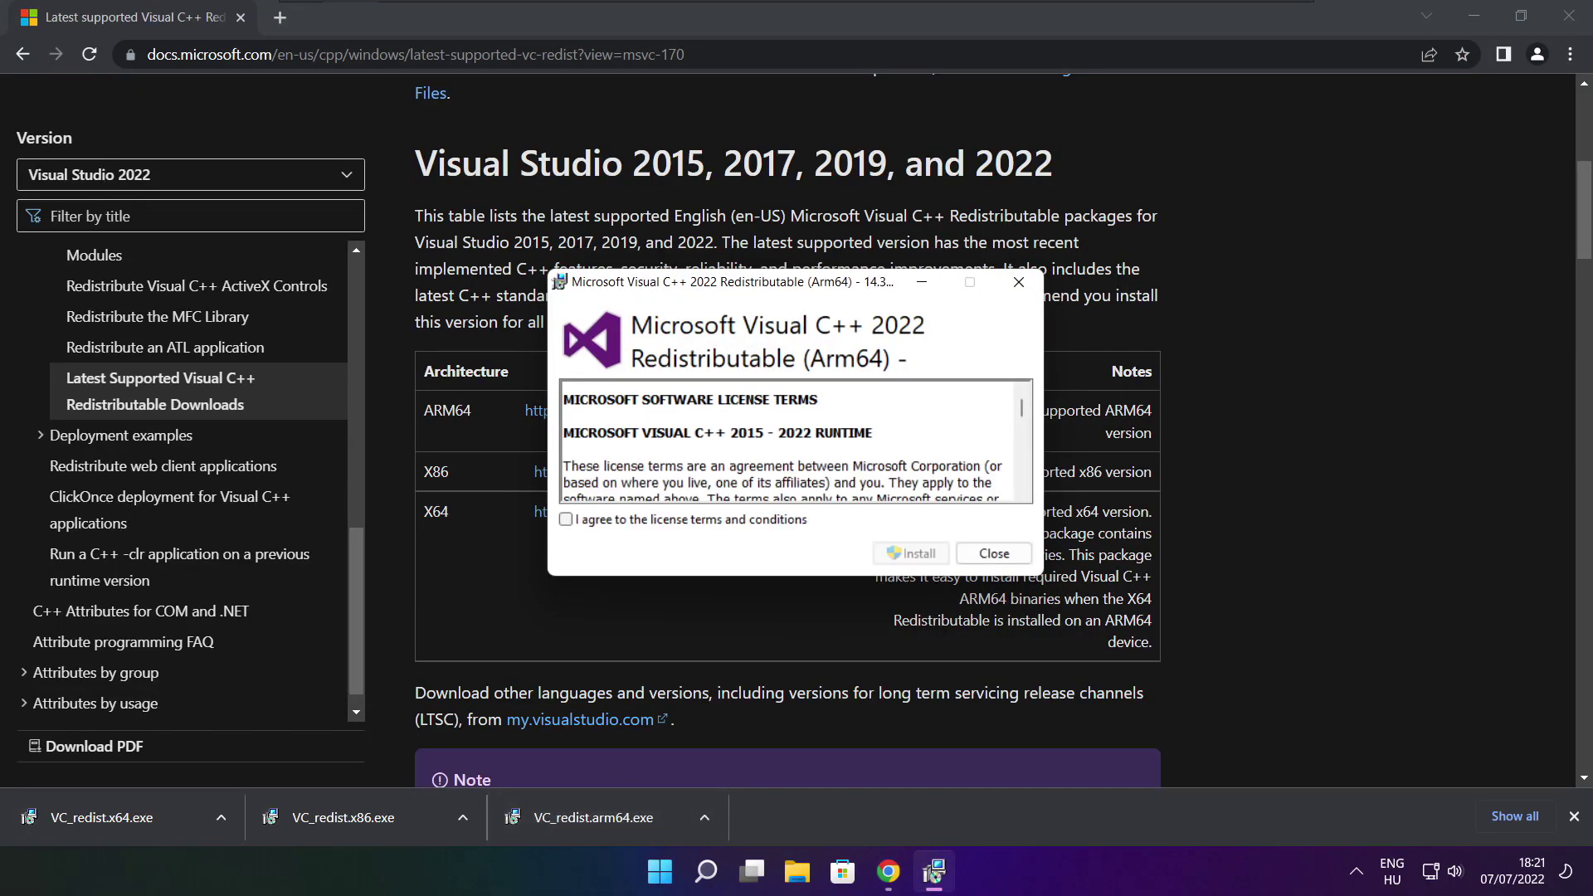
# Accept the ARM64 license terms, attempt the install, and close the 0x80070661 'Setup Failed' error
pyautogui.moveTo(1023, 412); pyautogui.dragTo(1022, 487)
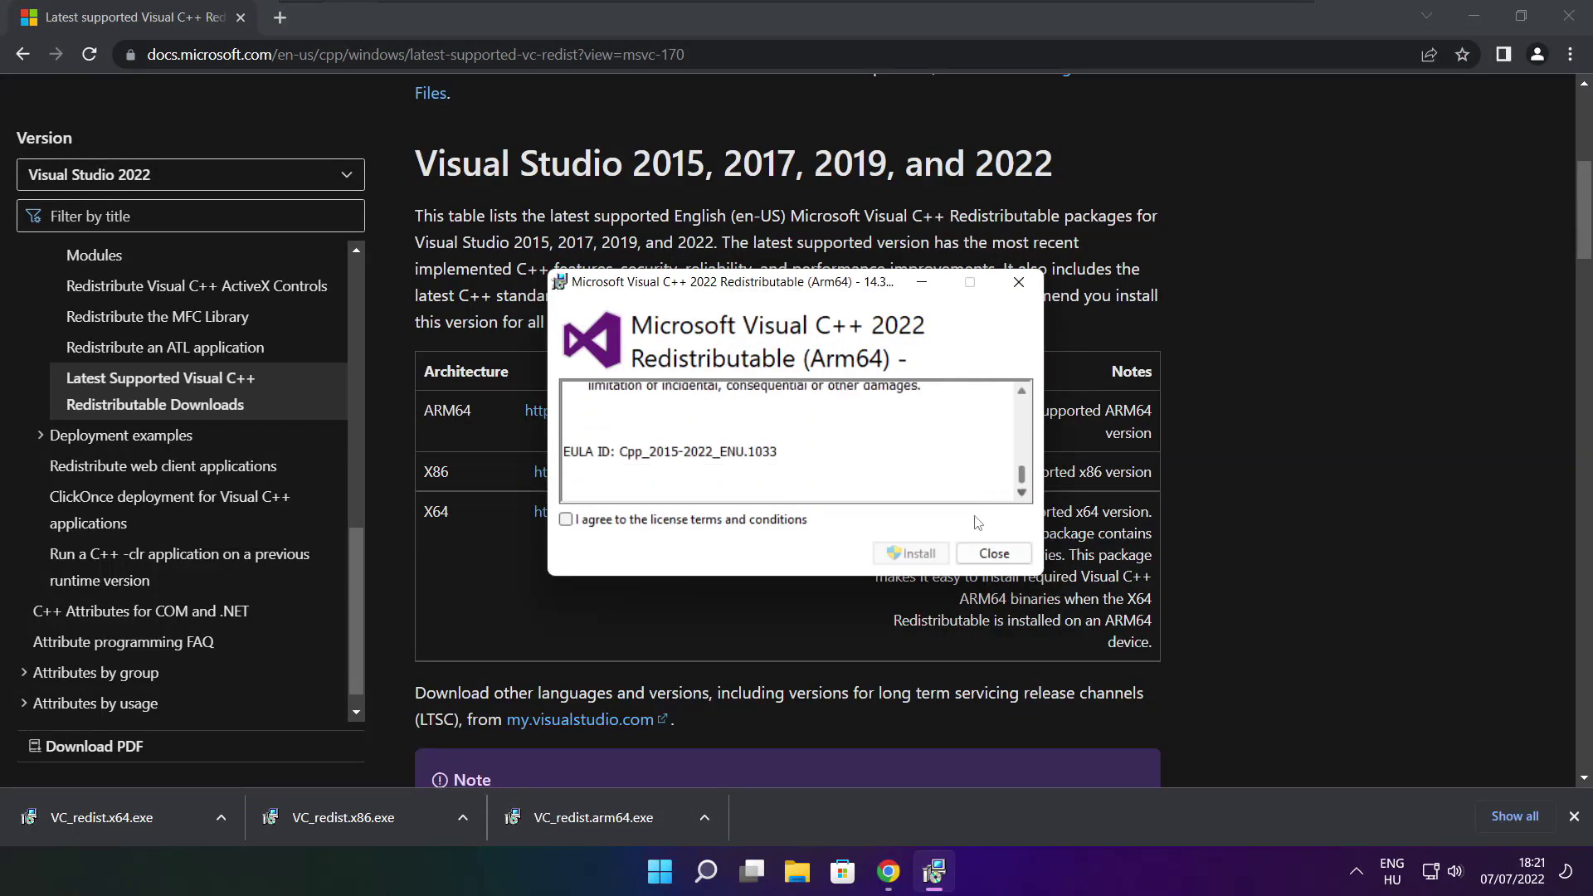
pyautogui.click(566, 520)
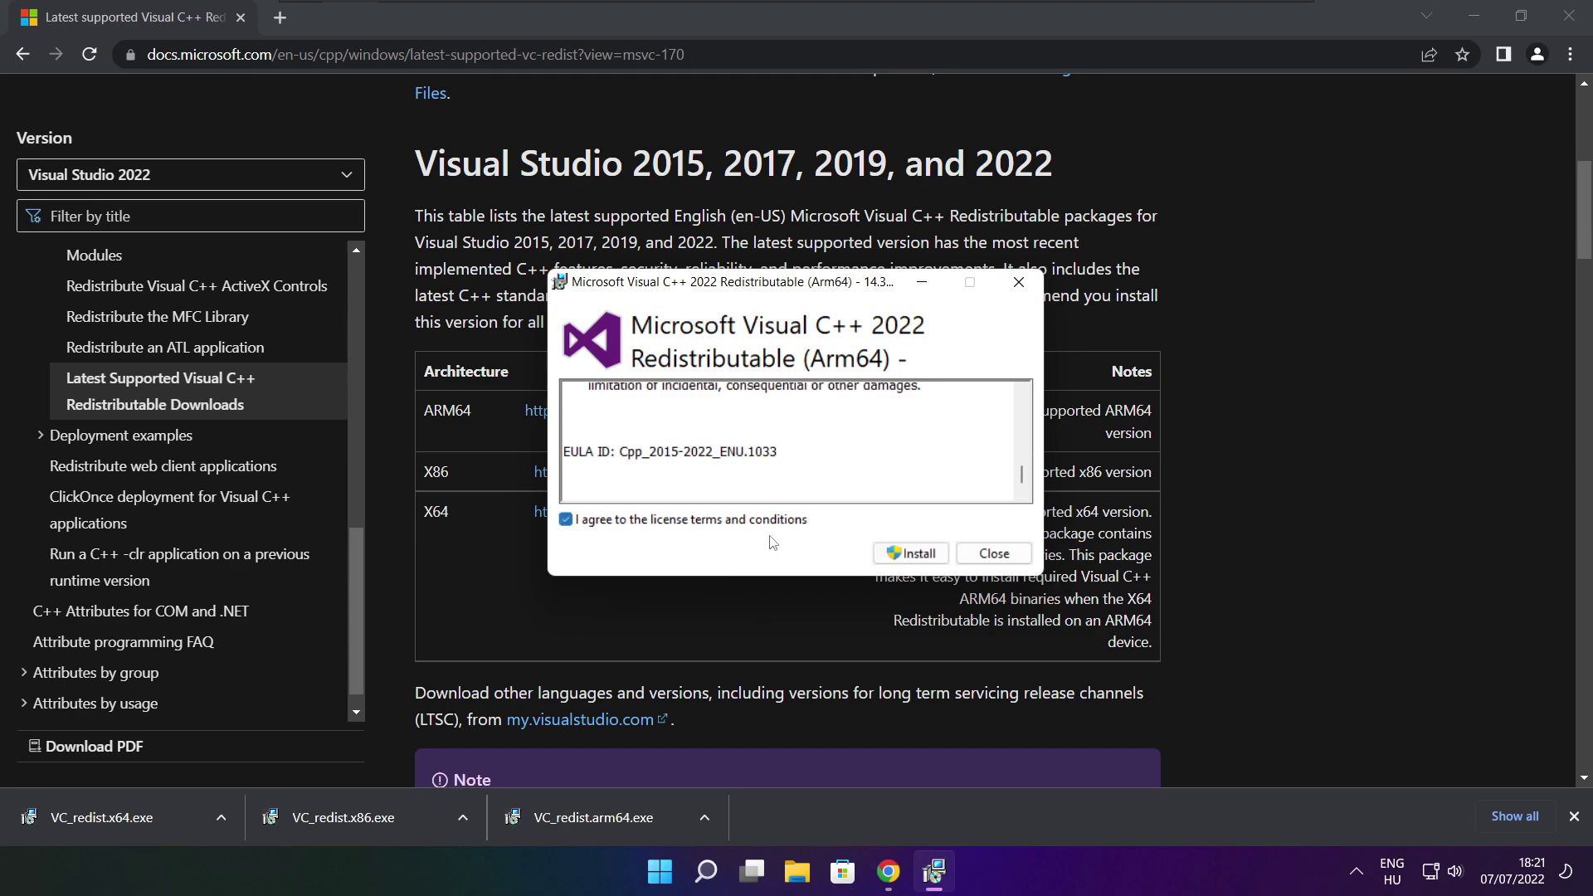
pyautogui.click(910, 554)
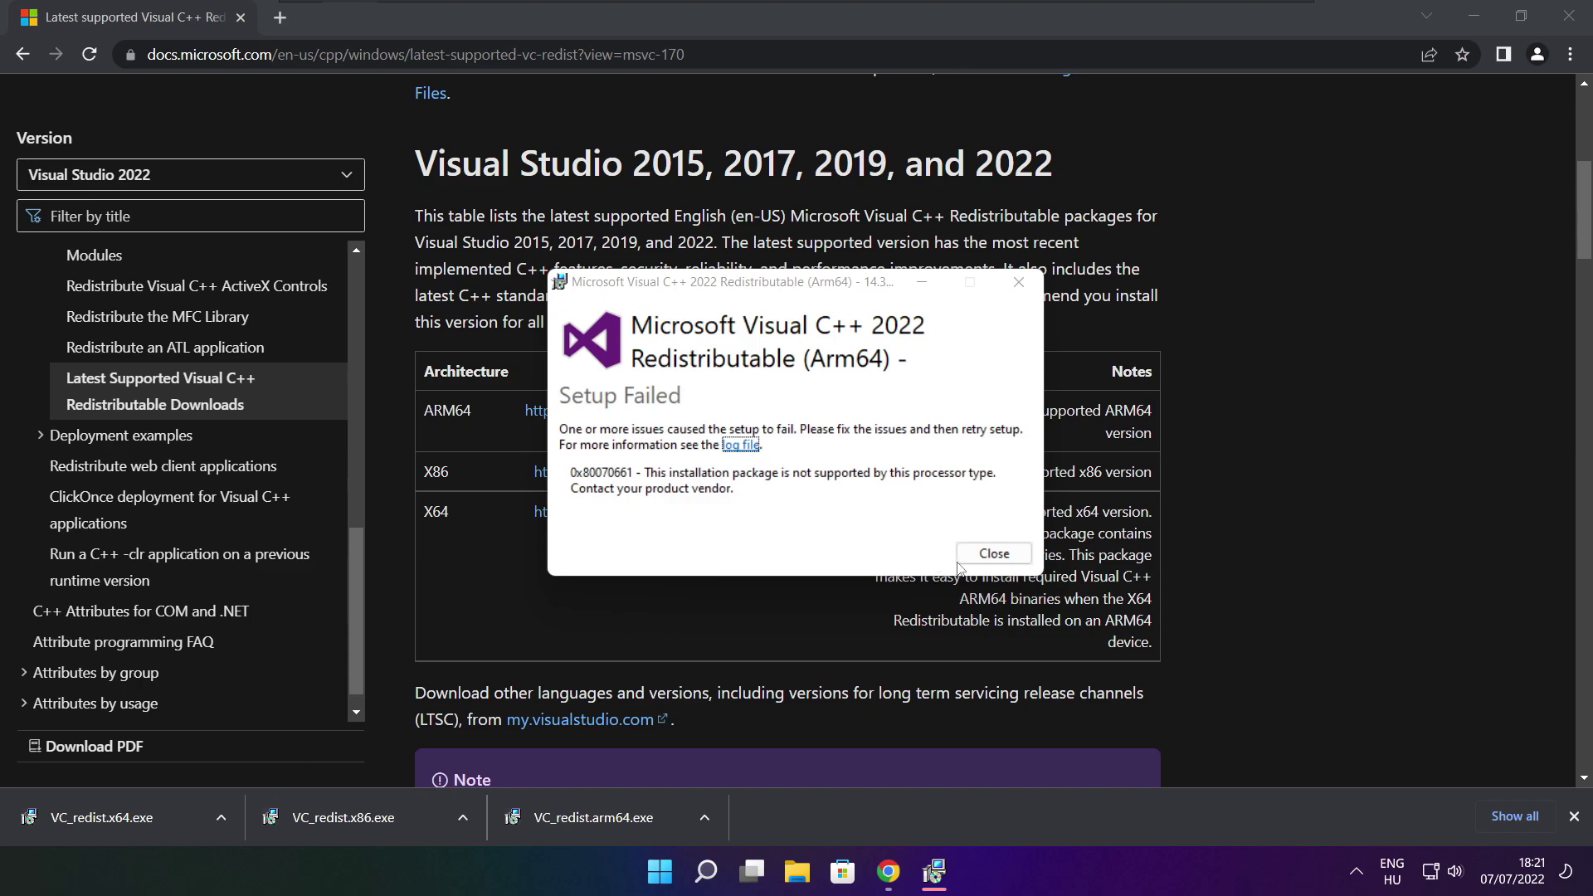
pyautogui.click(962, 561)
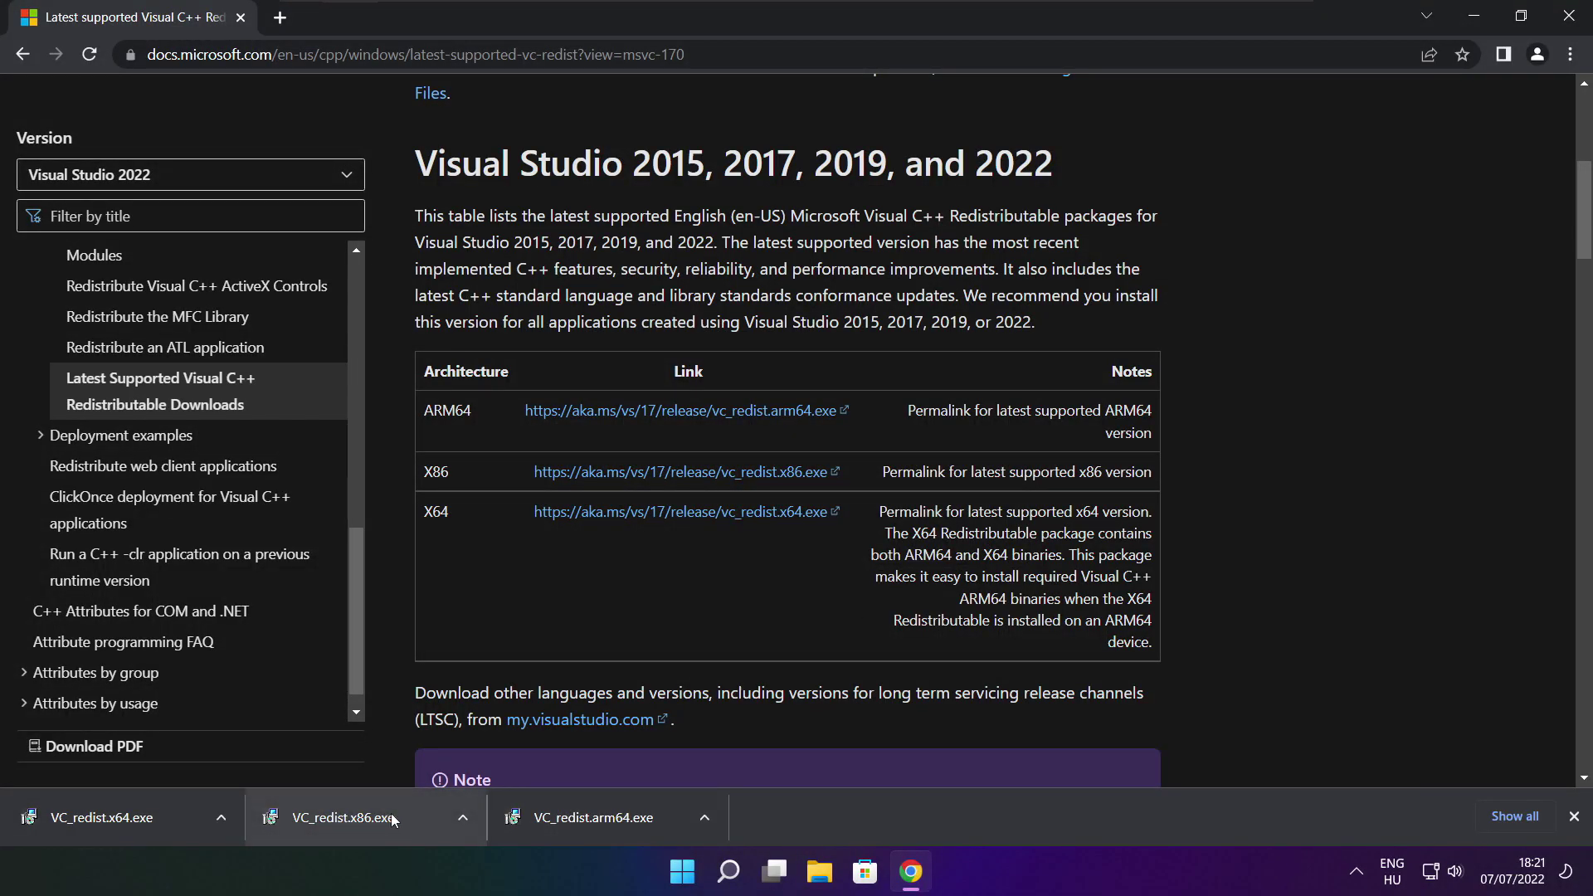
# Install the x86 Visual C++ 2015-2022 Redistributable 14.32.31332 after accepting its license terms
pyautogui.click(377, 820)
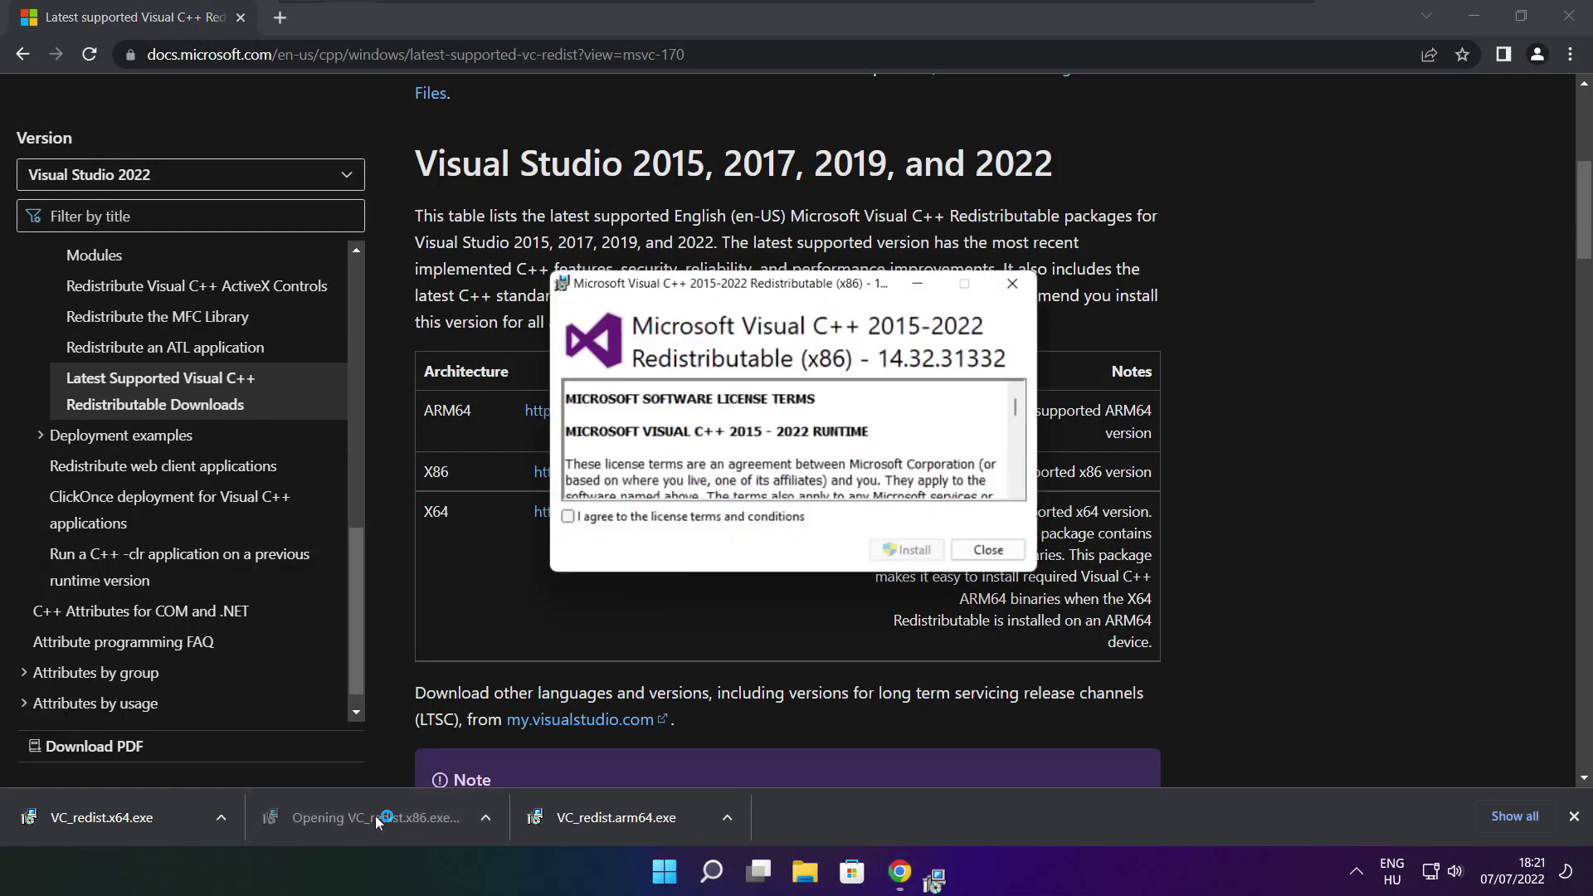
pyautogui.moveTo(1022, 407); pyautogui.dragTo(1023, 484)
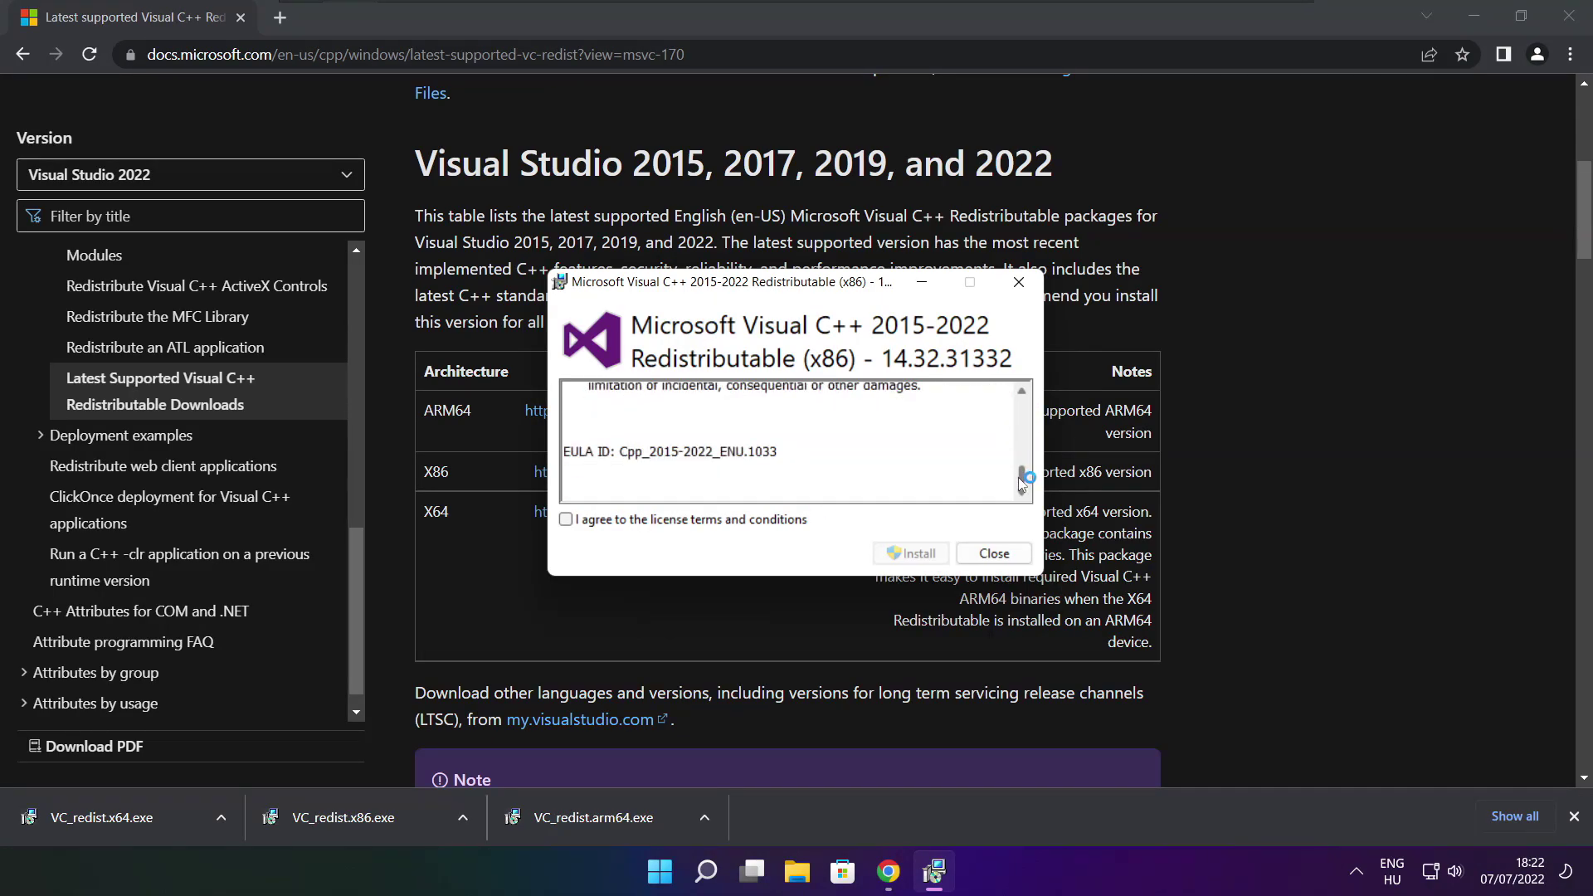
pyautogui.click(566, 520)
pyautogui.click(912, 555)
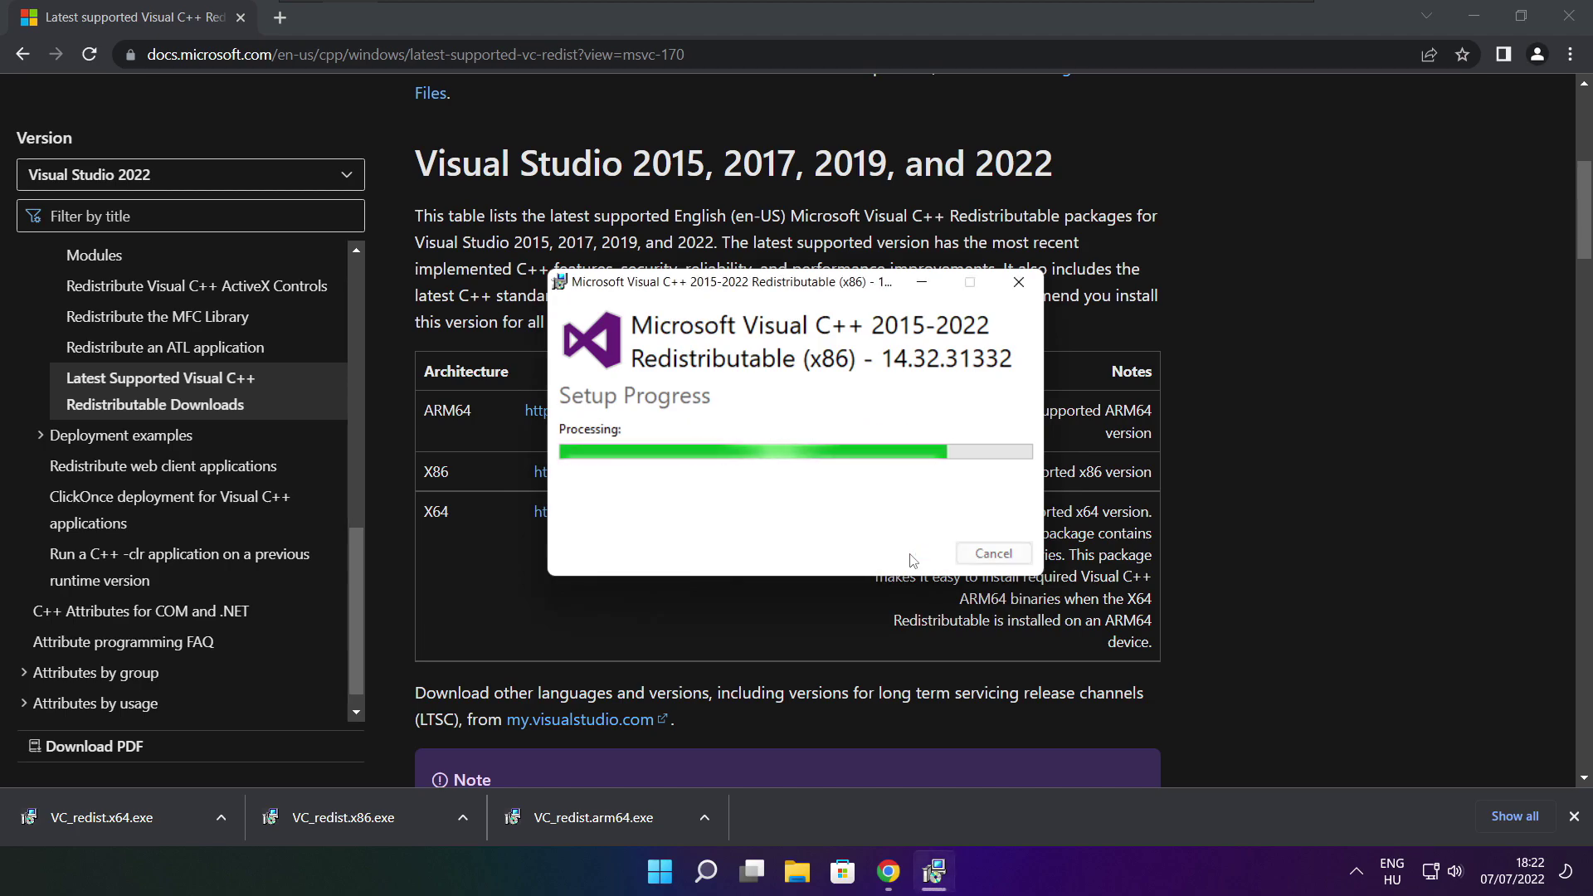
pyautogui.click(994, 554)
pyautogui.click(131, 817)
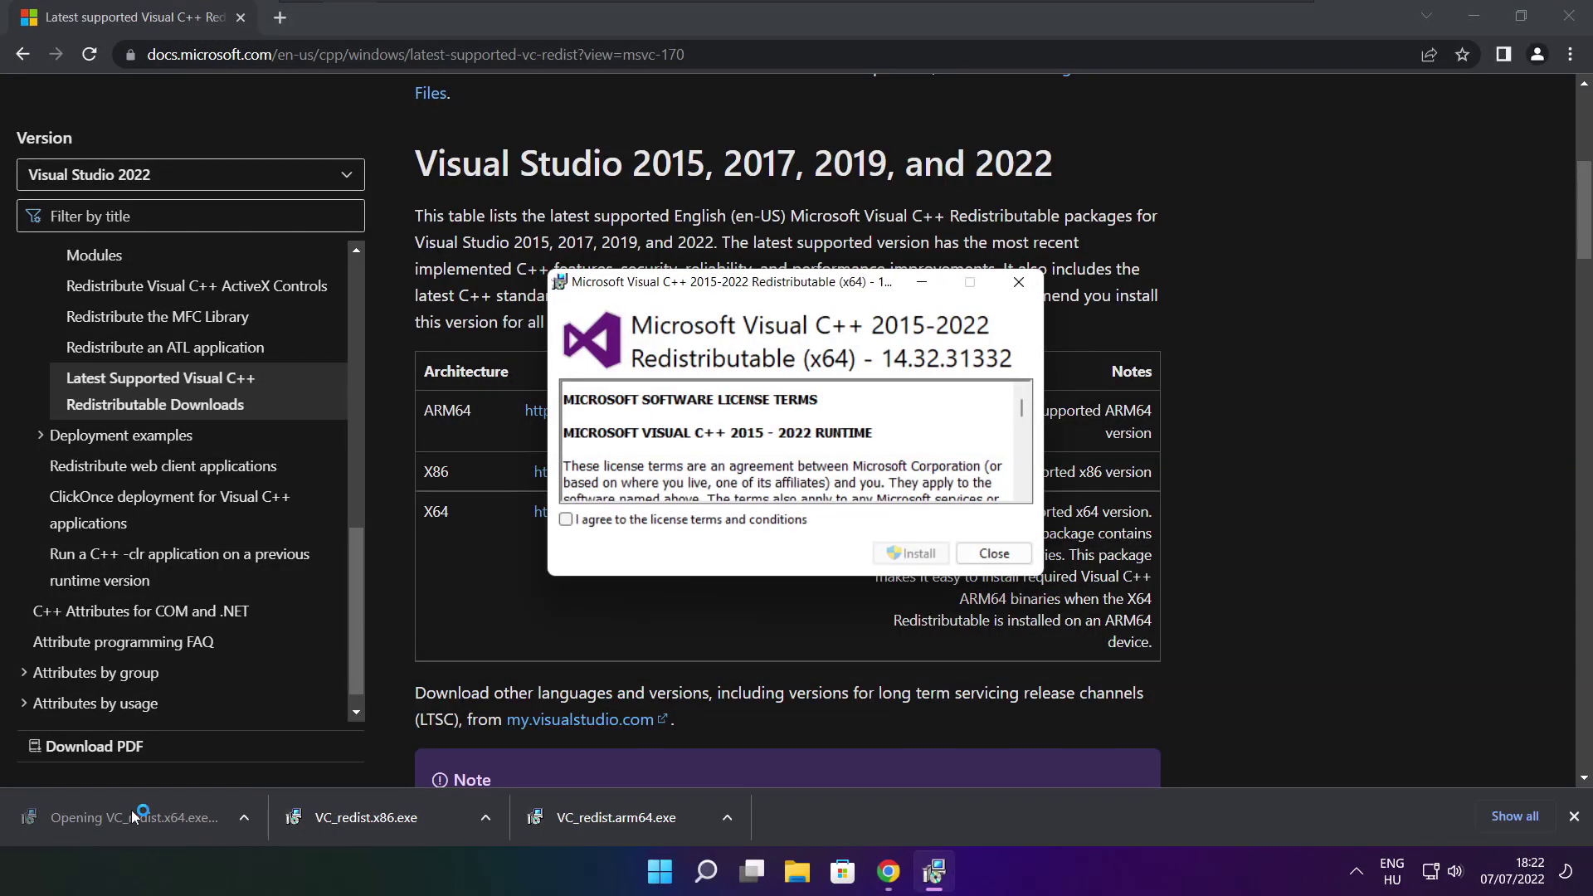
# Install the x64 Visual C++ 2015-2022 Redistributable 14.32.31332, then close the installer and Chrome
pyautogui.moveTo(1022, 406); pyautogui.dragTo(1023, 496)
pyautogui.click(566, 519)
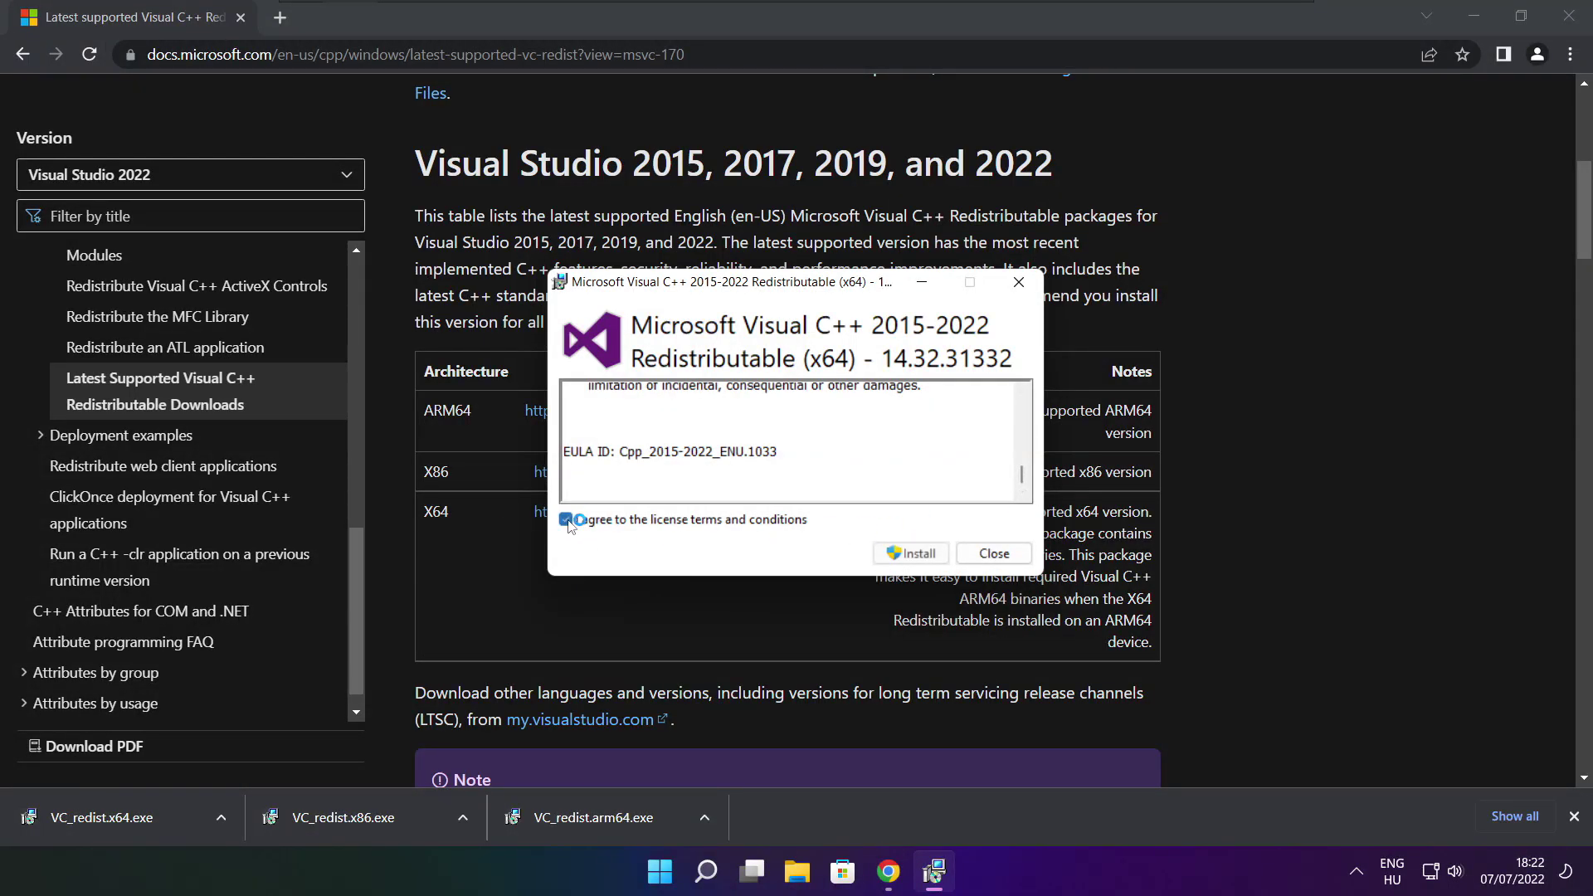
pyautogui.click(916, 555)
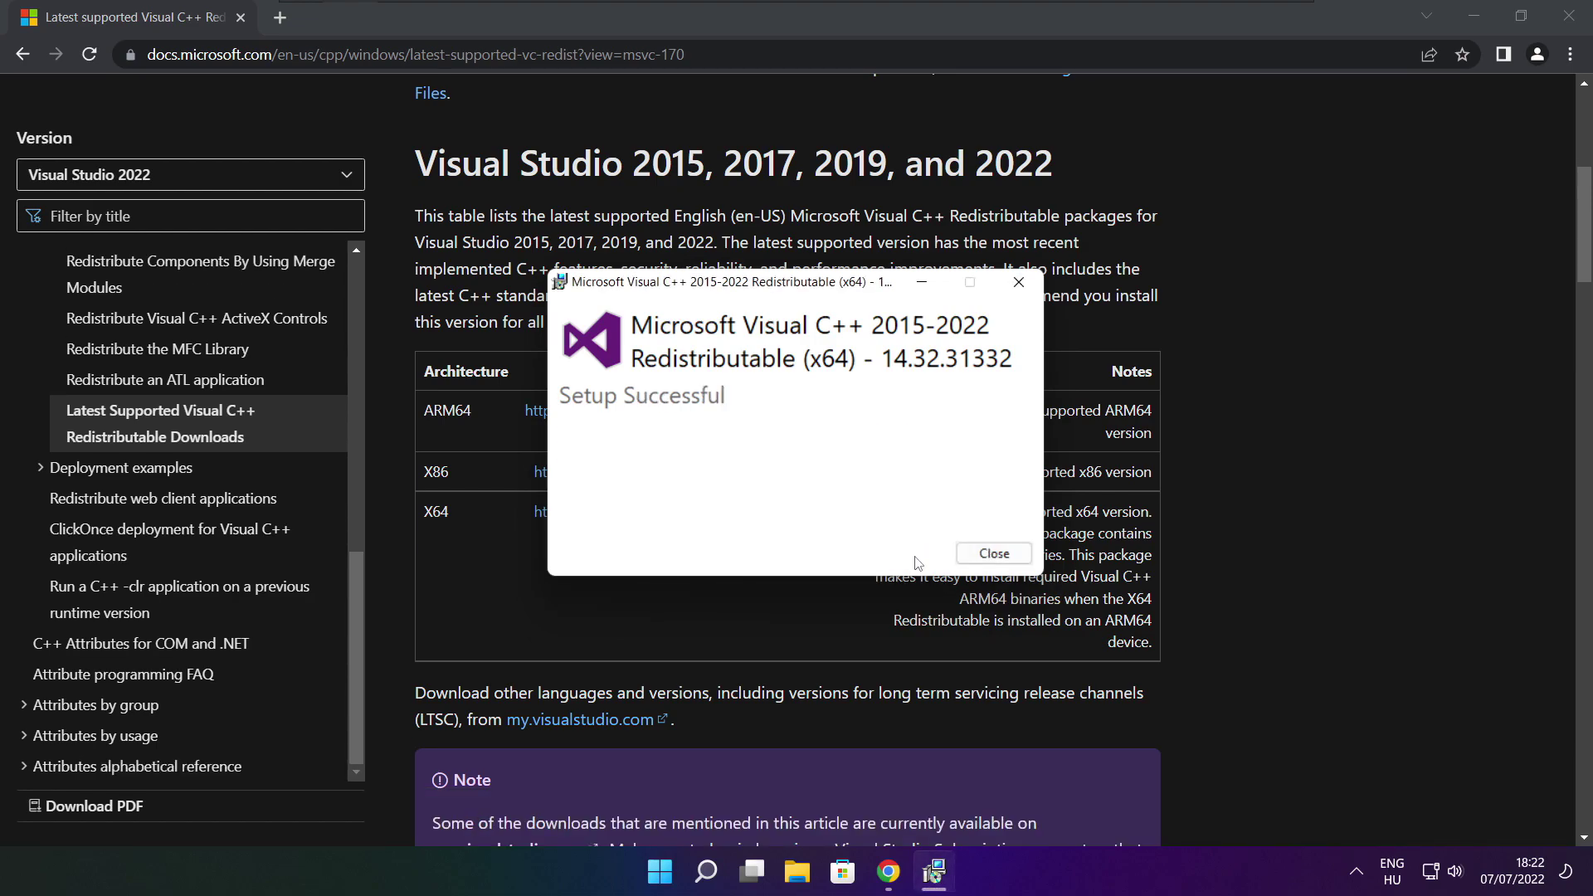
pyautogui.click(994, 554)
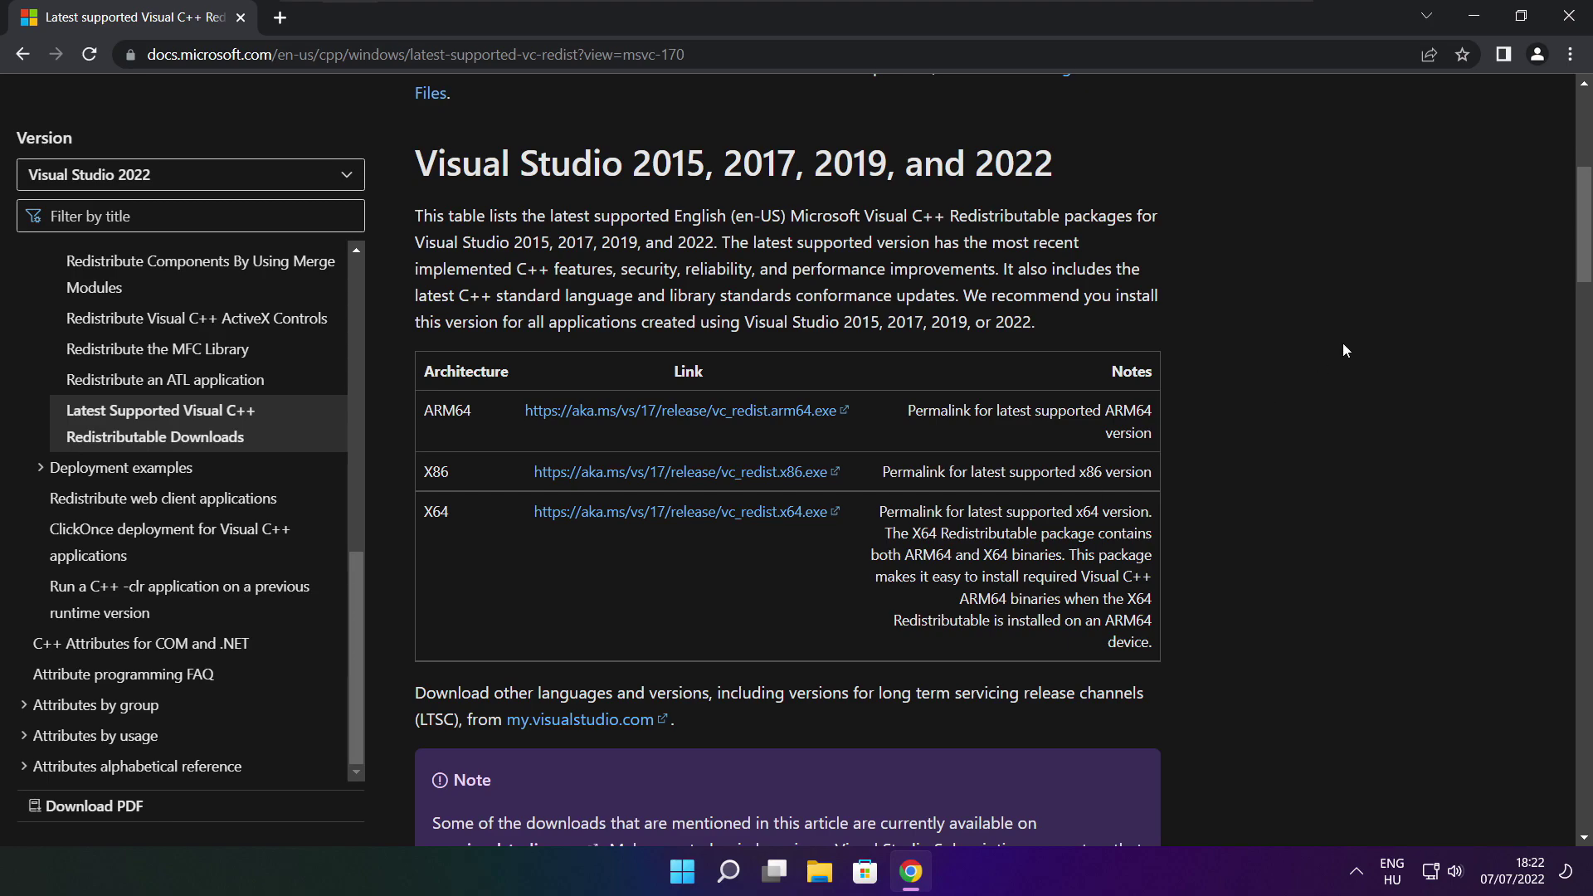
pyautogui.click(1570, 18)
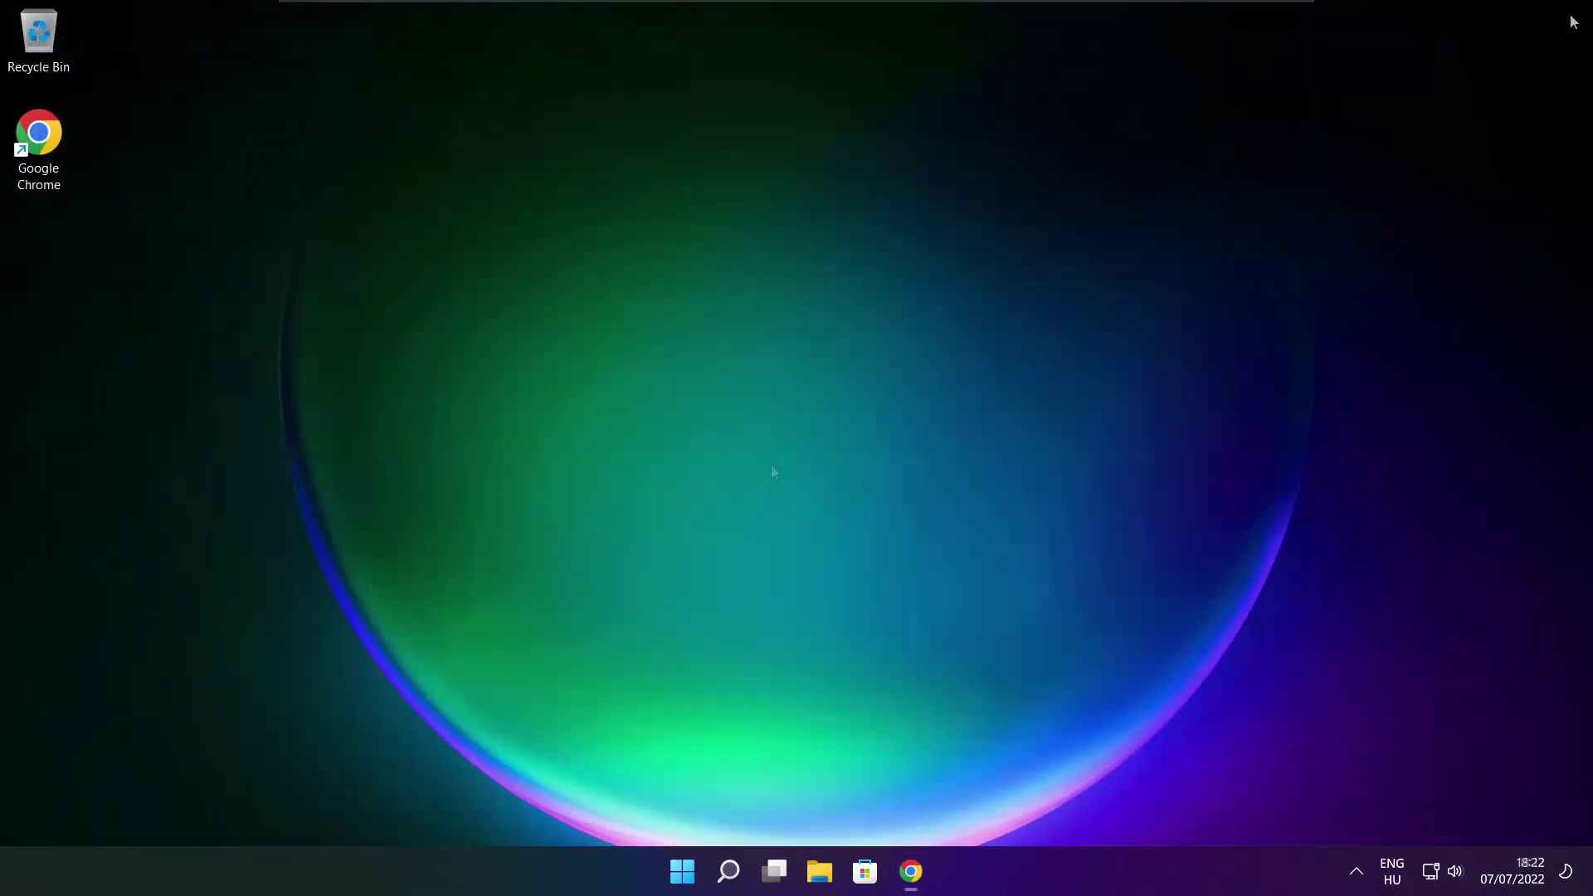
# Launch Task Manager from the Start button's Win+X menu
pyautogui.rightClick(686, 875)
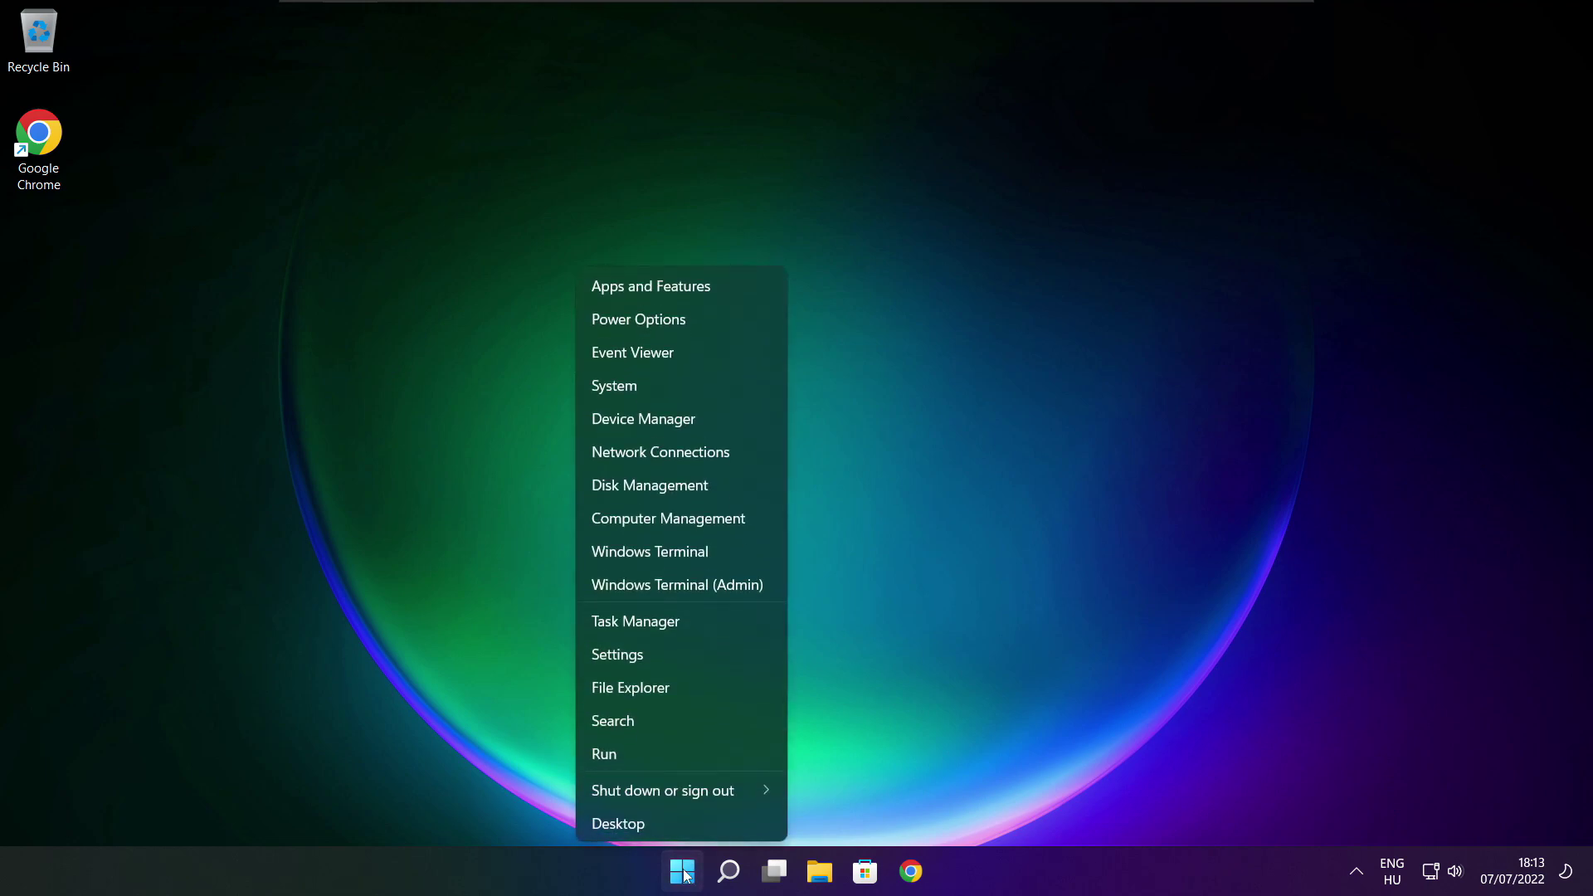
pyautogui.click(686, 621)
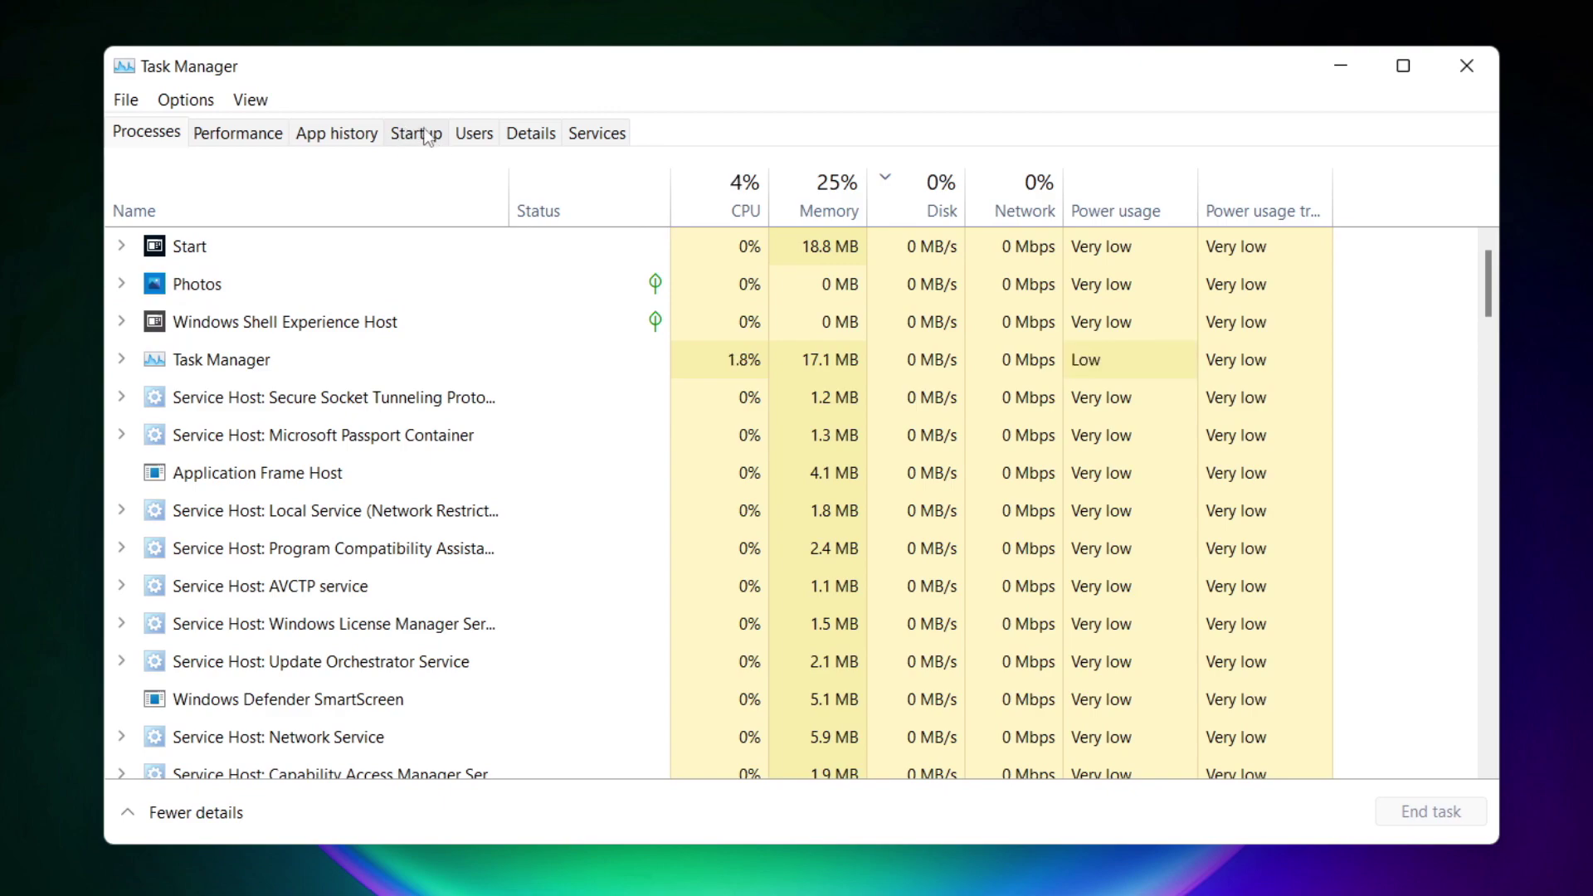
# Disable Cortana, Microsoft Edge, Microsoft Teams and Terminal as startup apps, then close Task Manager
pyautogui.click(423, 140)
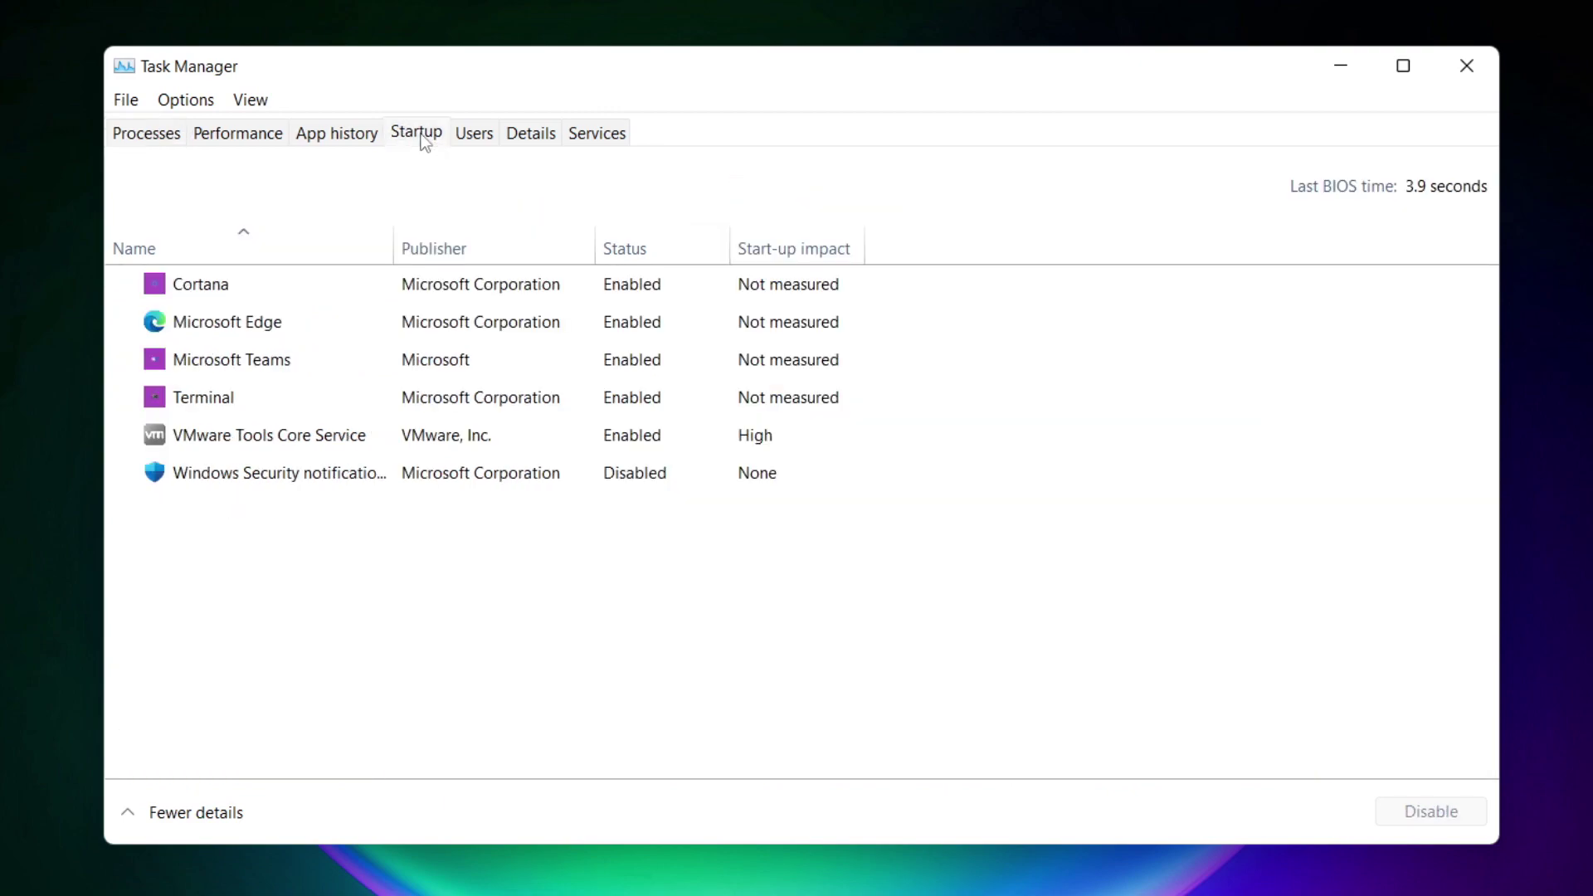
pyautogui.click(449, 294)
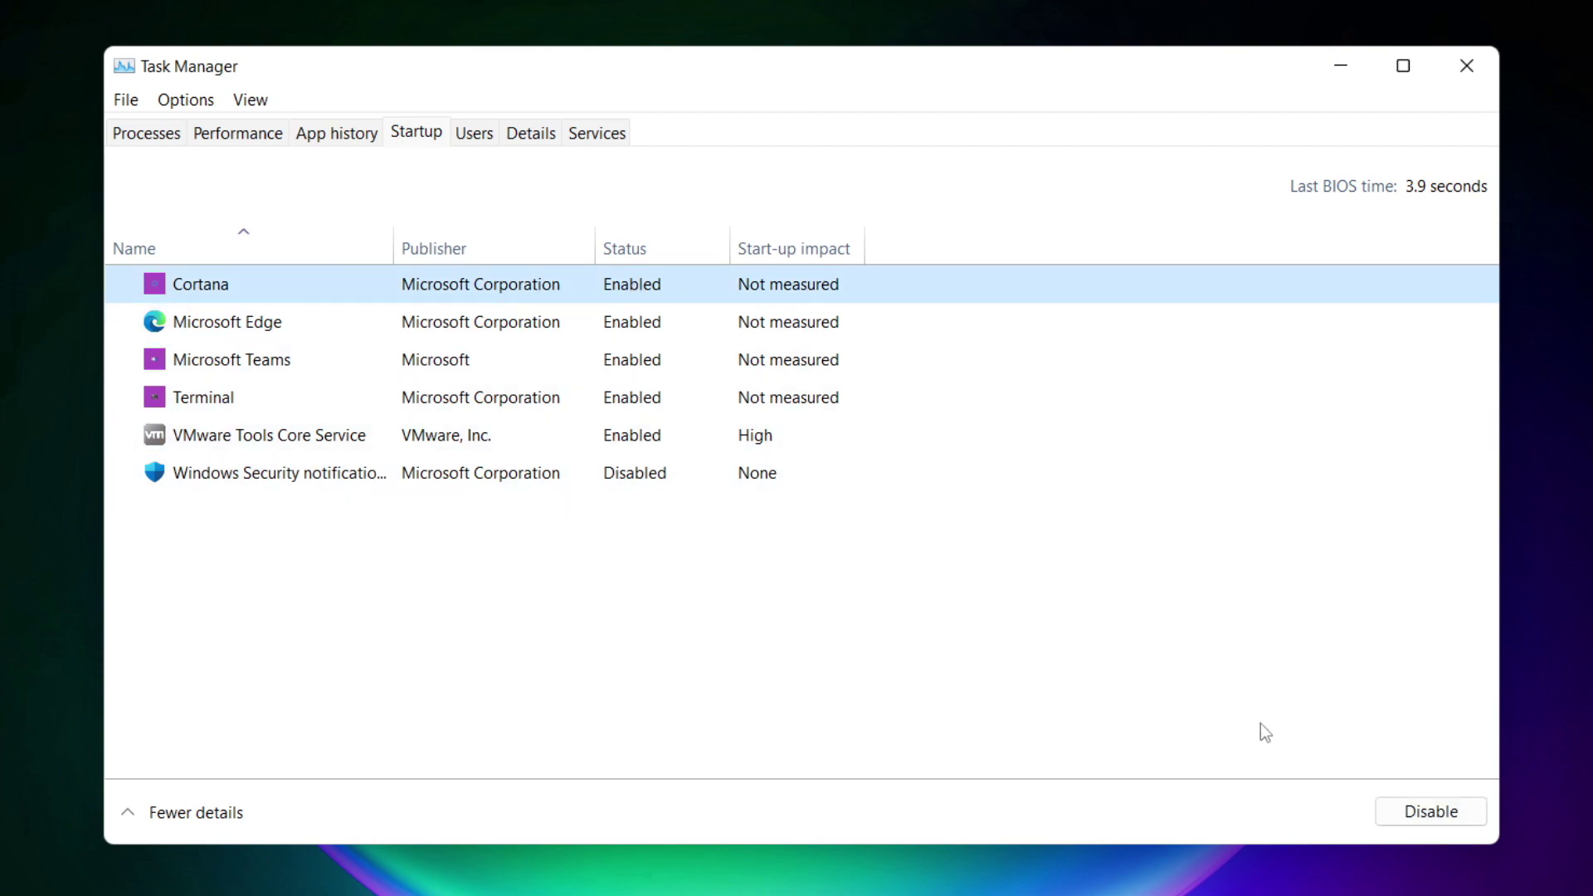
pyautogui.click(1430, 817)
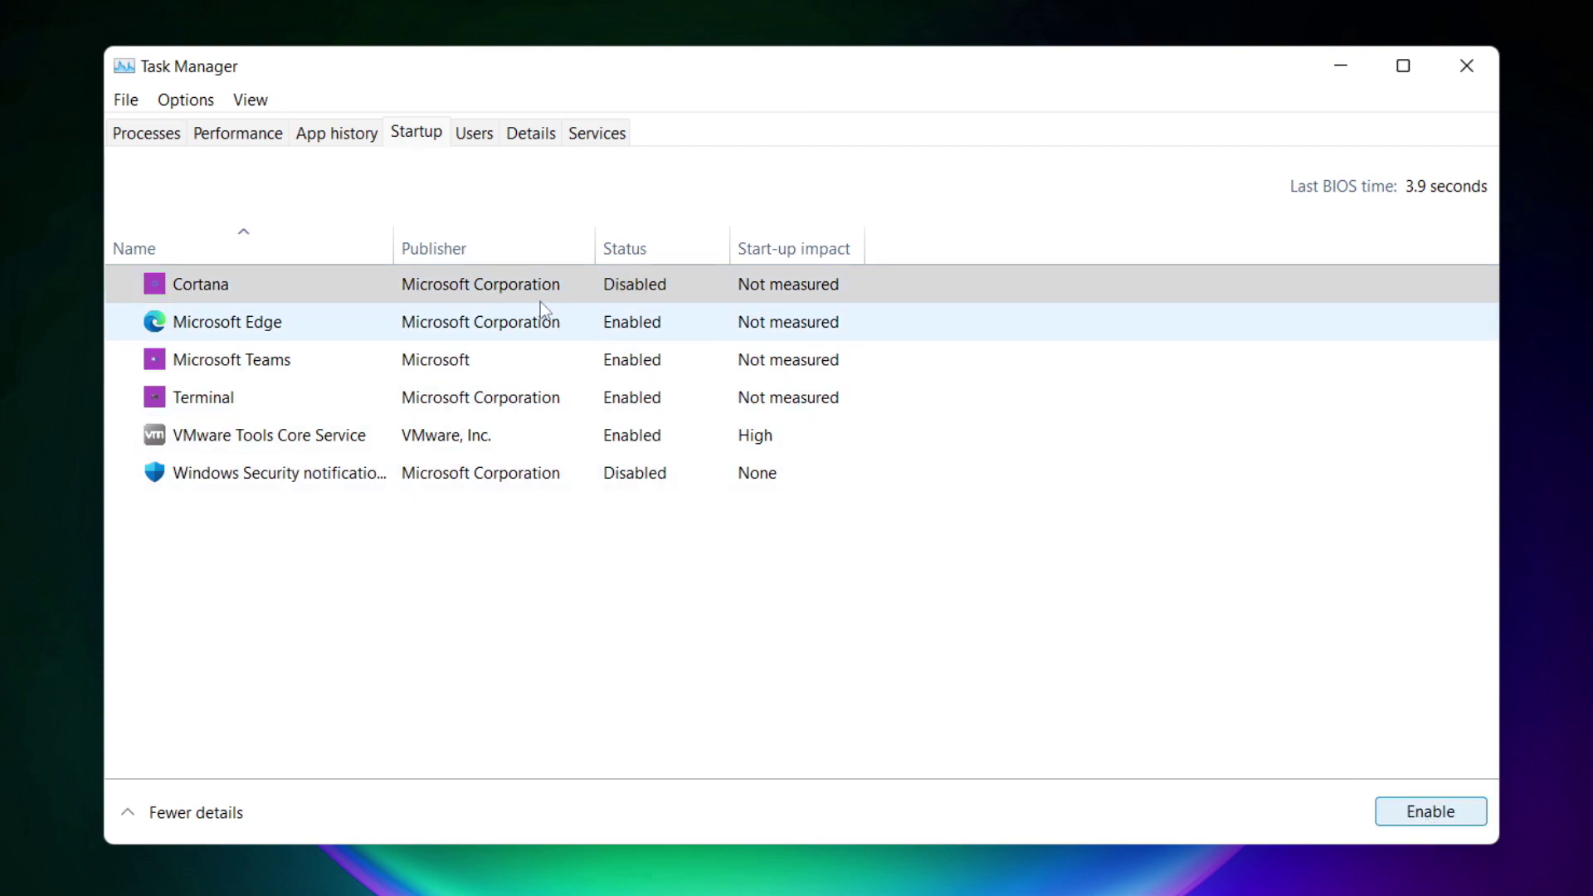
pyautogui.click(390, 328)
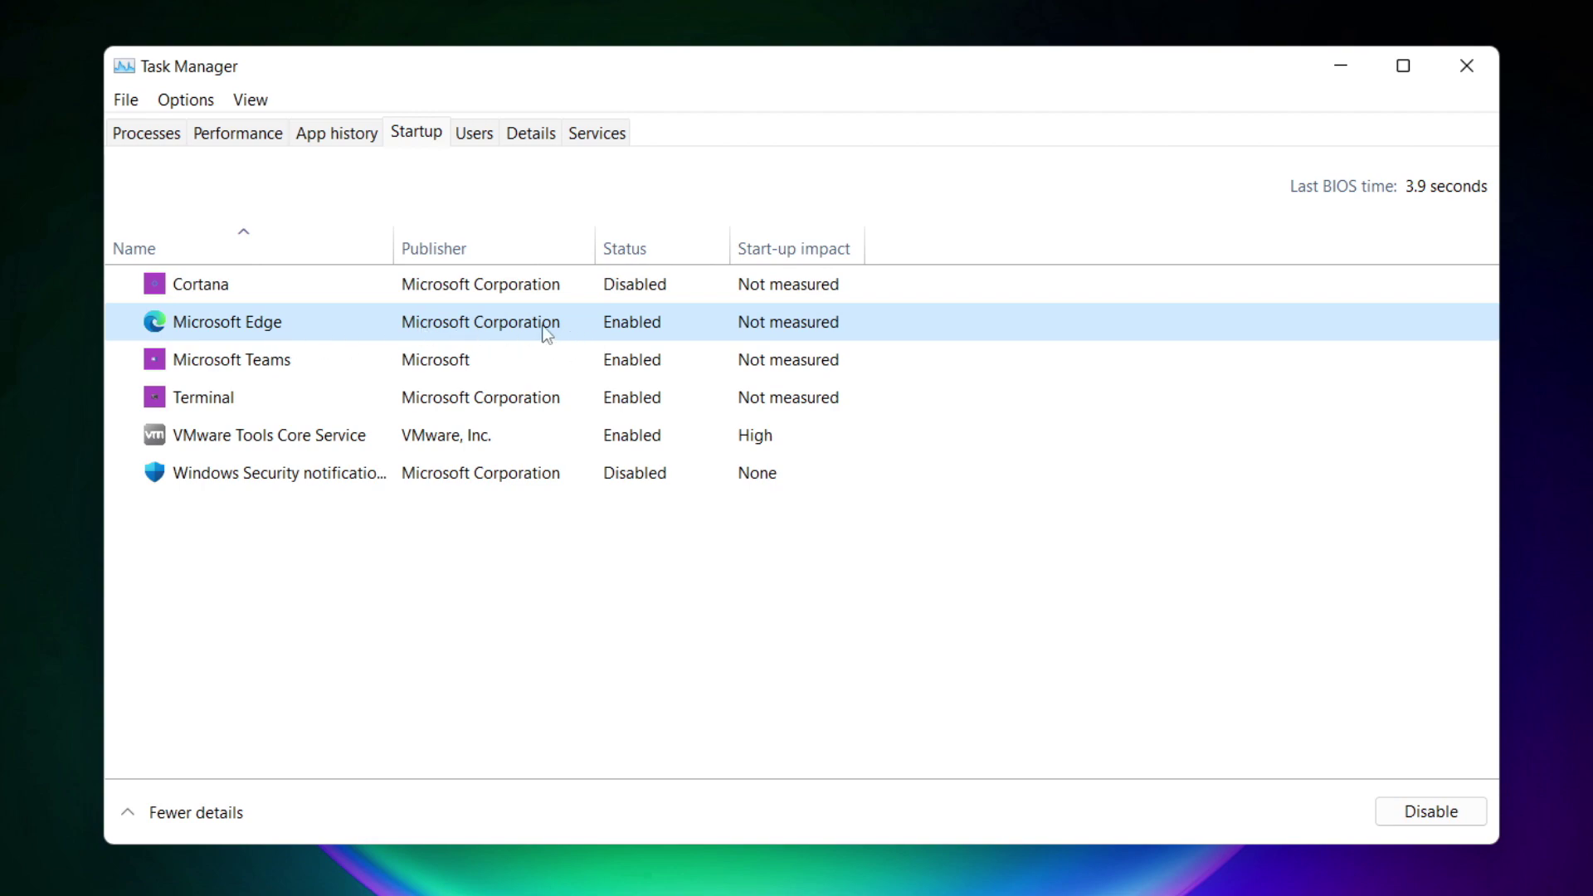
pyautogui.click(1441, 823)
pyautogui.click(659, 365)
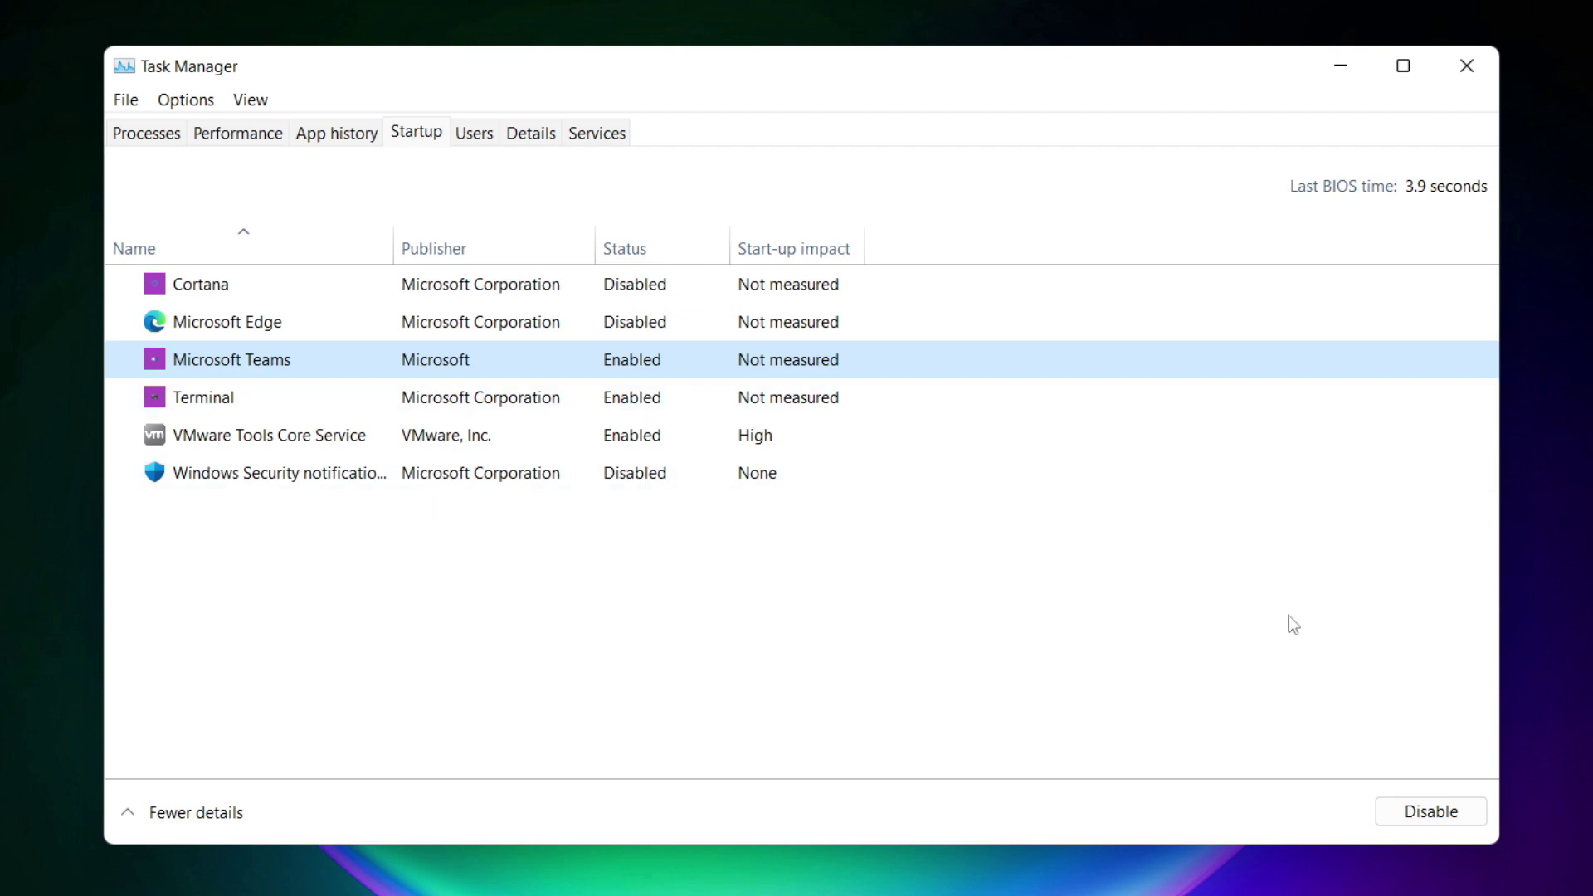
pyautogui.click(1462, 830)
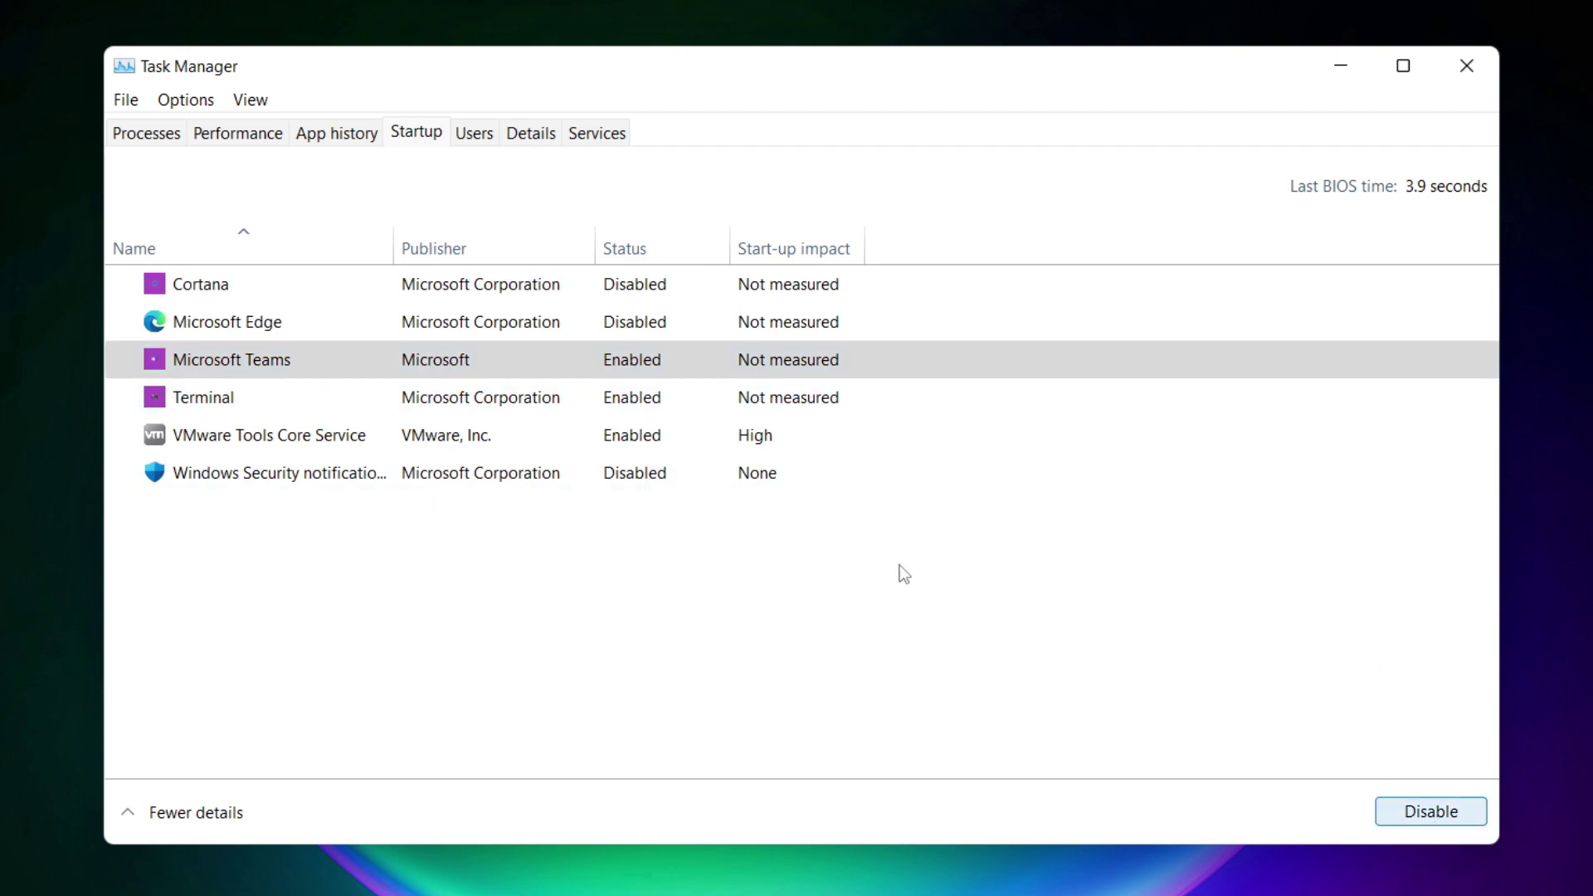
pyautogui.click(530, 406)
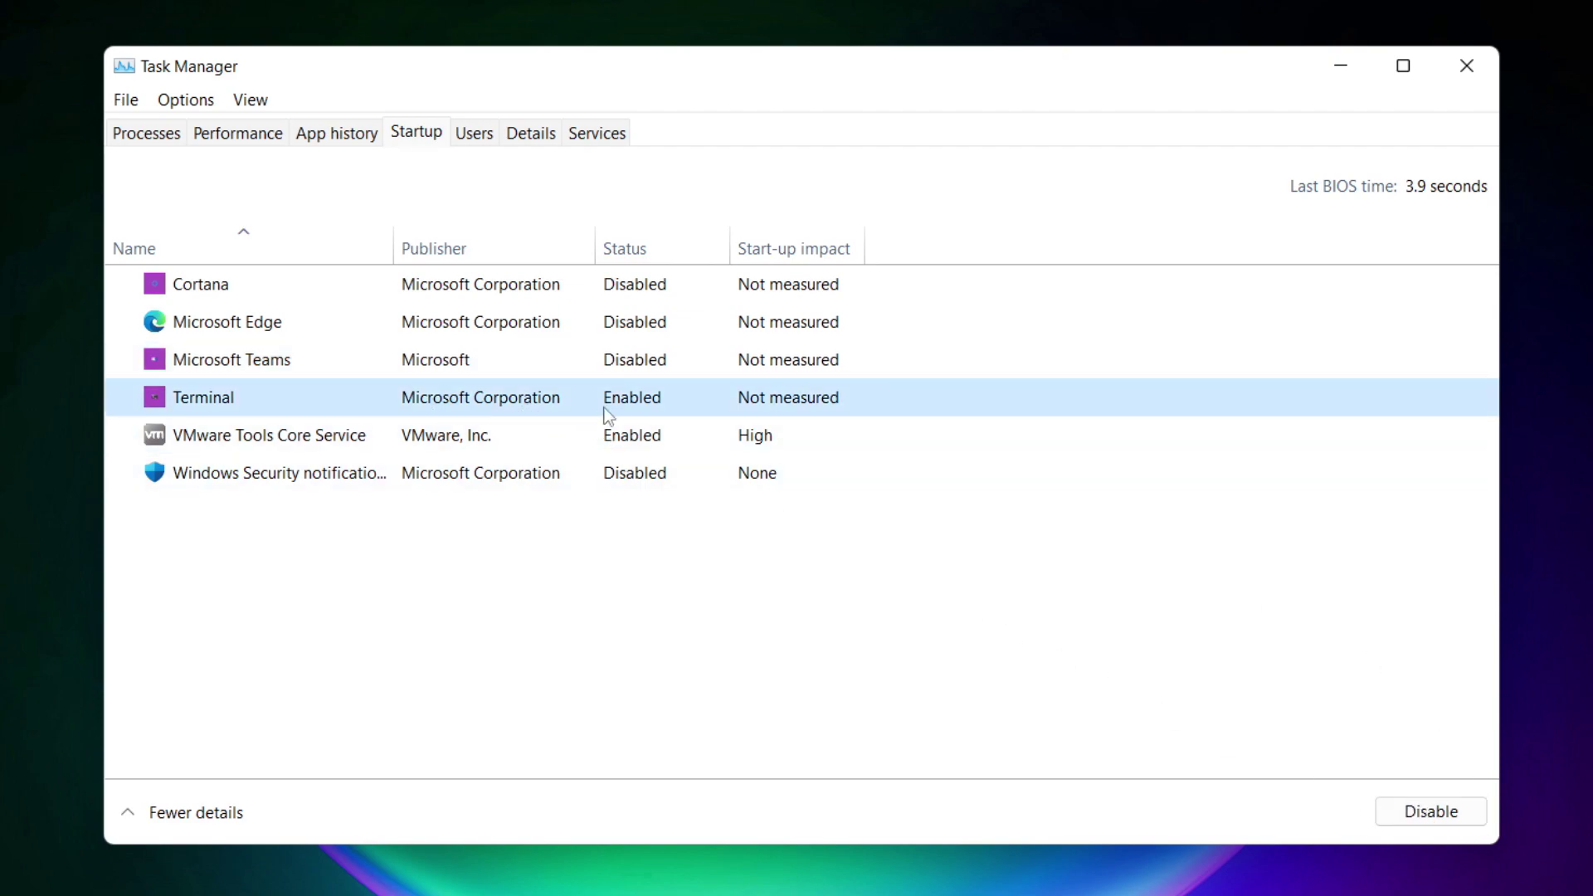
pyautogui.click(1455, 820)
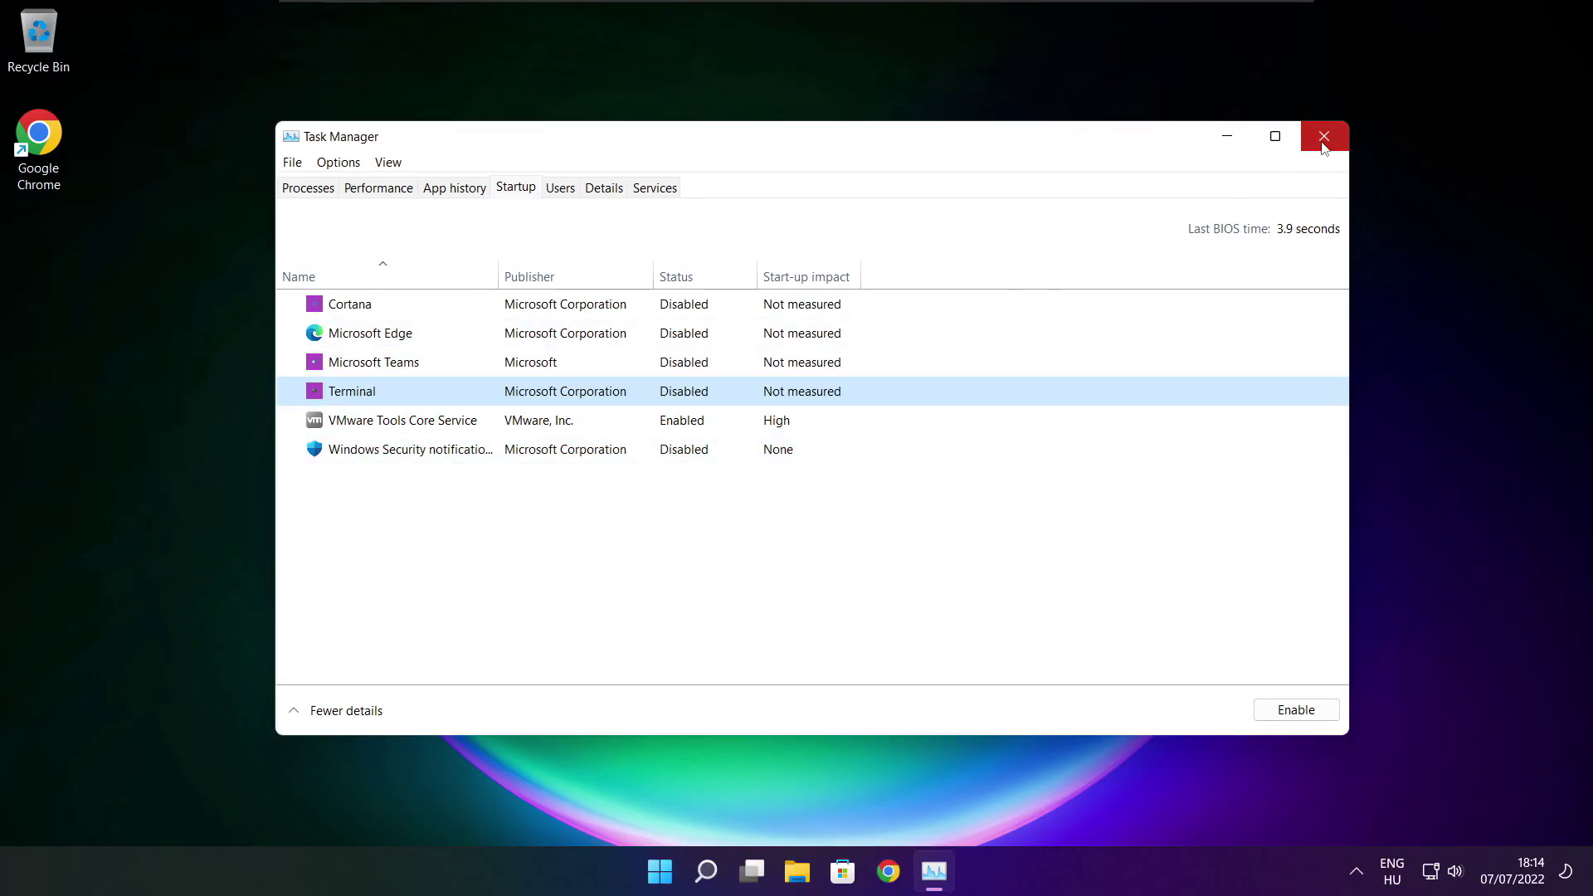
pyautogui.click(1323, 137)
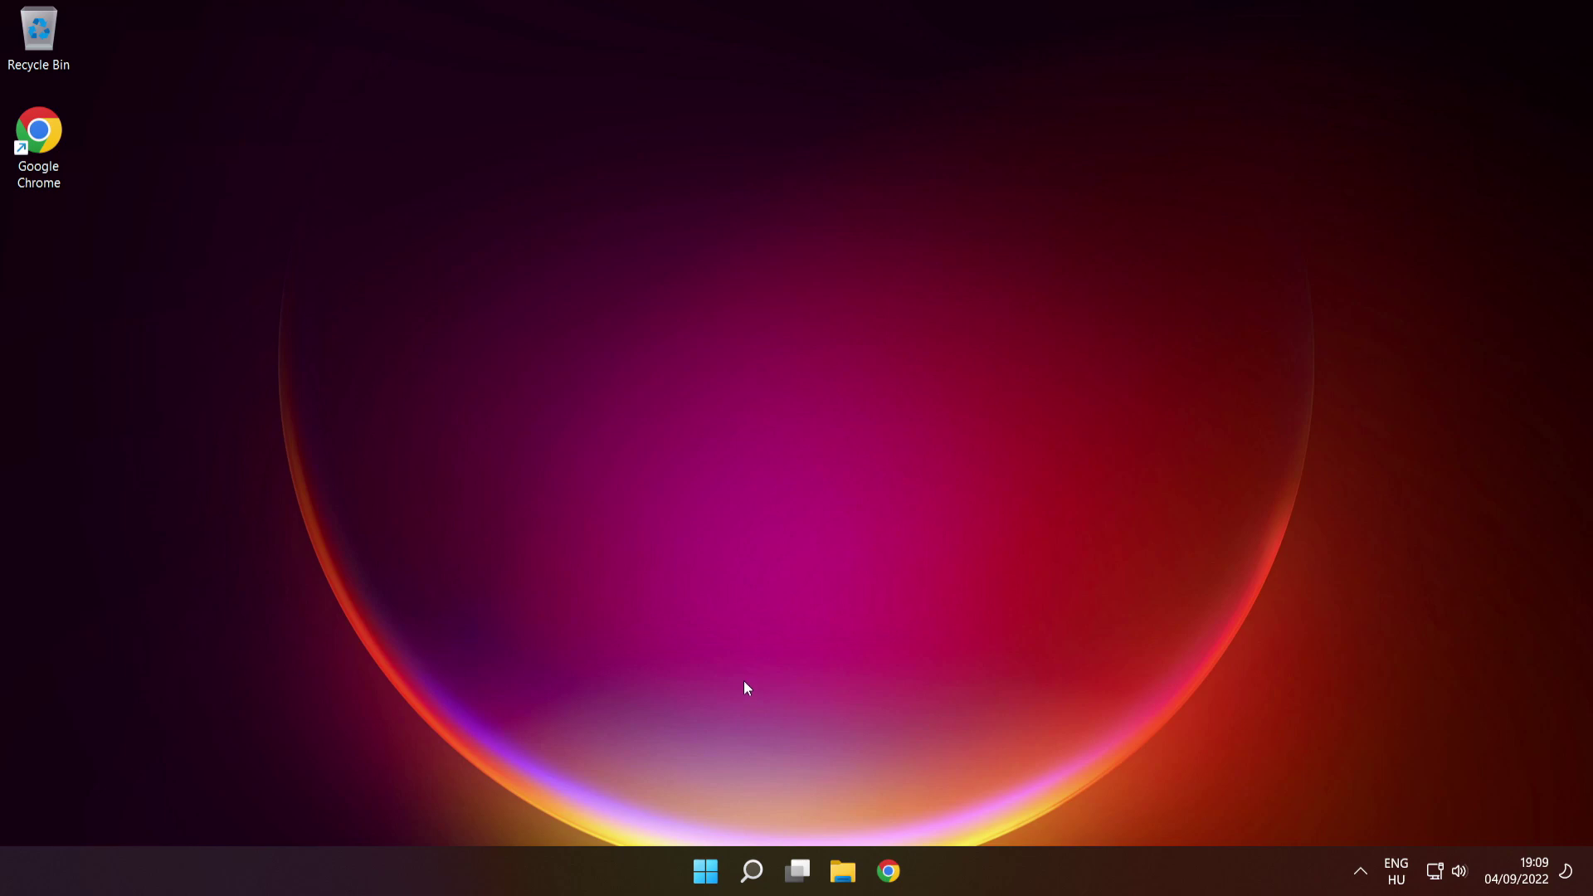
# Search for cmd and run Command Prompt as administrator
pyautogui.moveTo(745, 883)
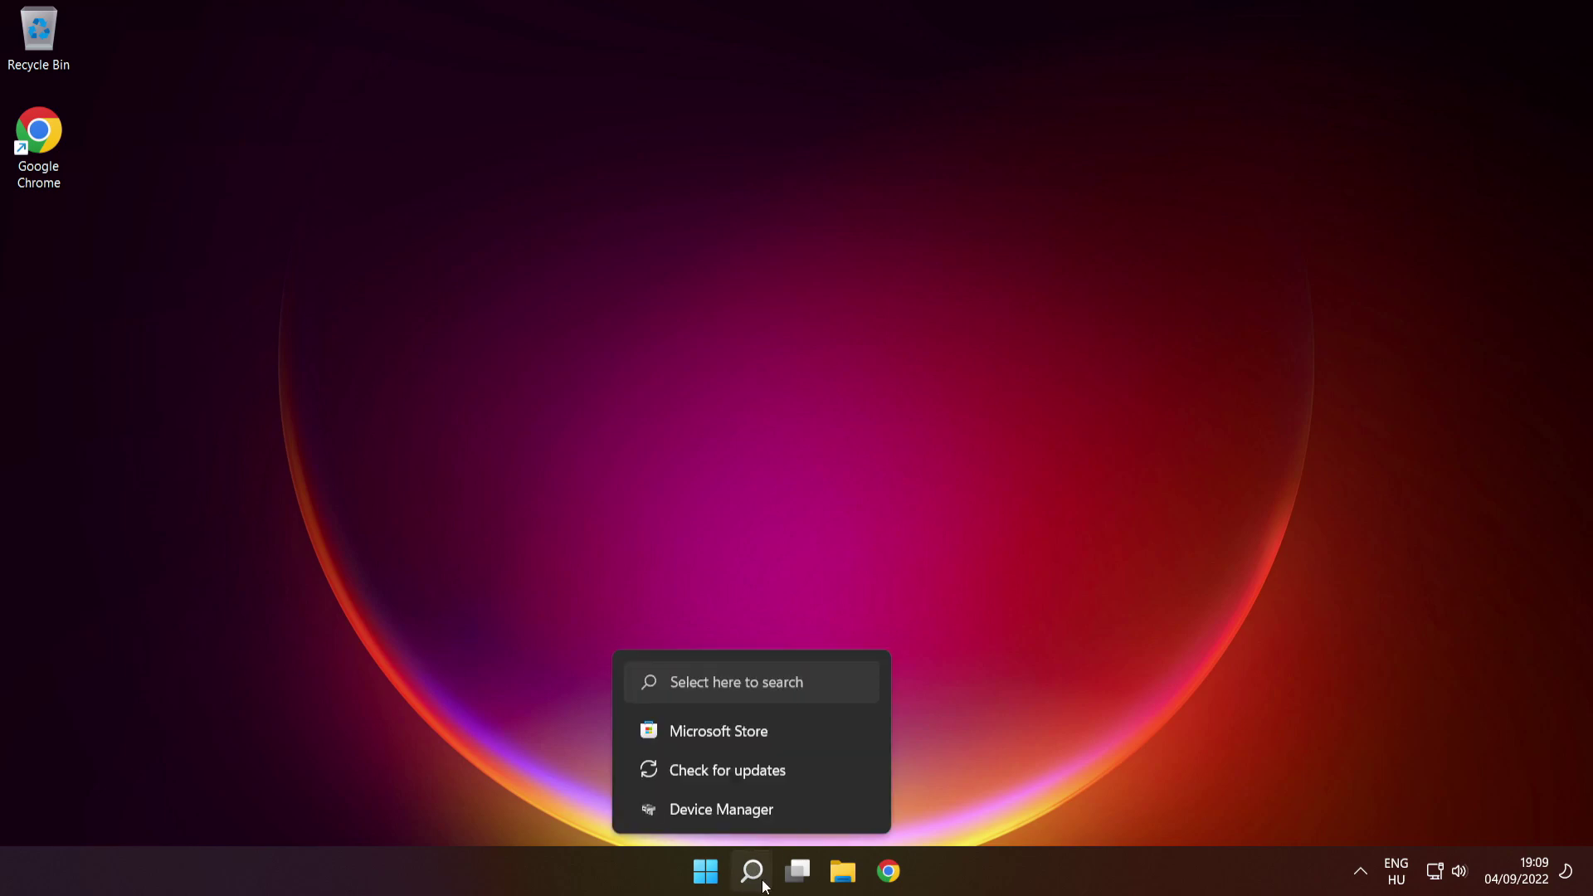
pyautogui.click(753, 873)
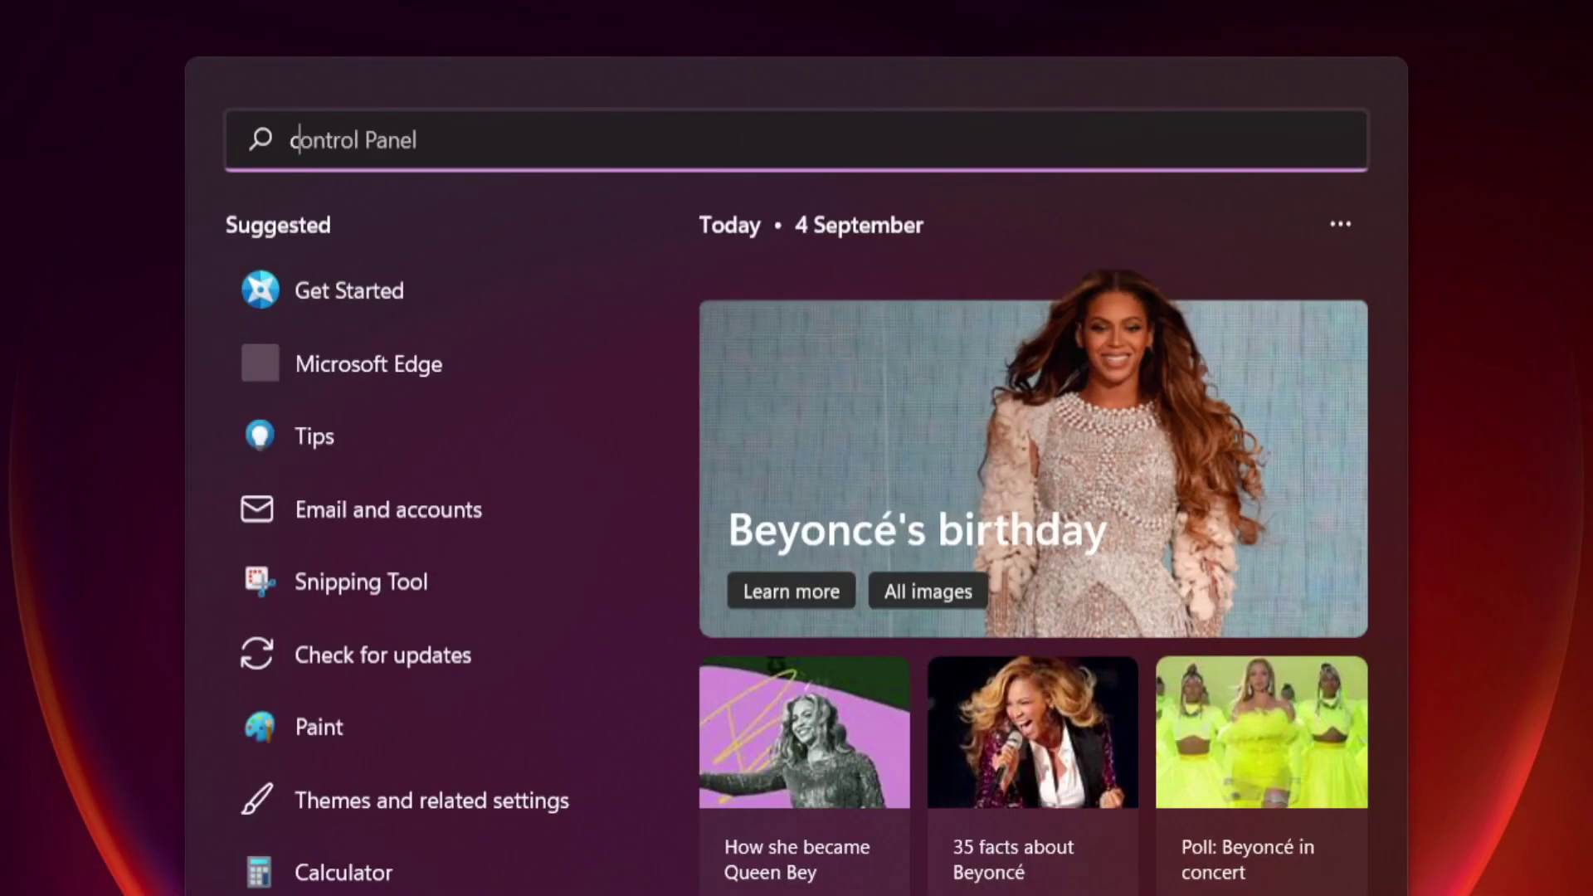
pyautogui.write('cmd')
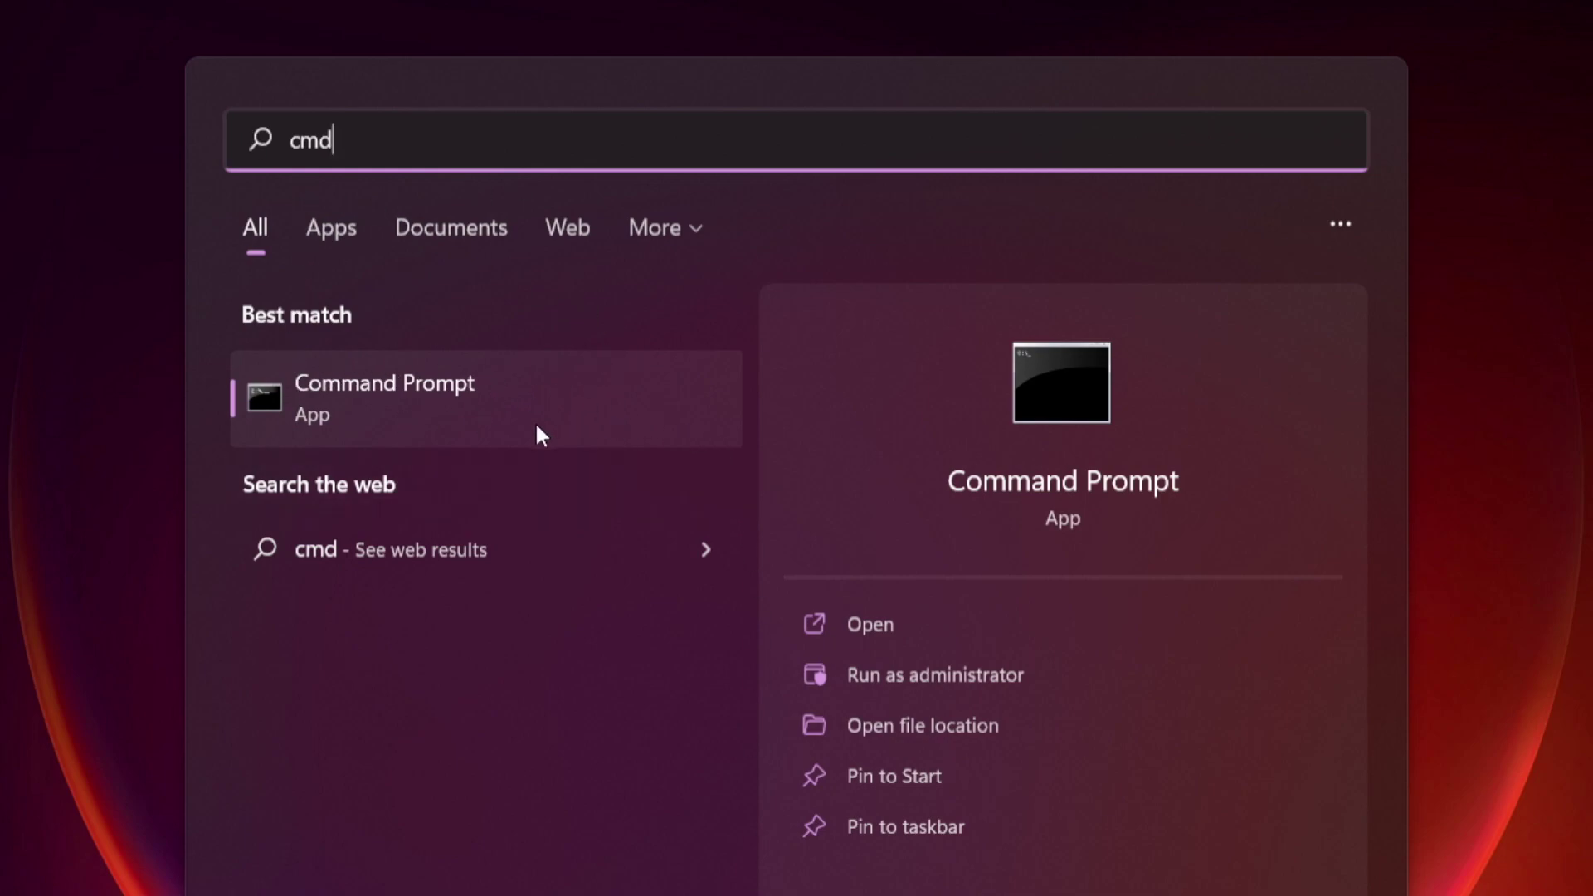
pyautogui.rightClick(586, 397)
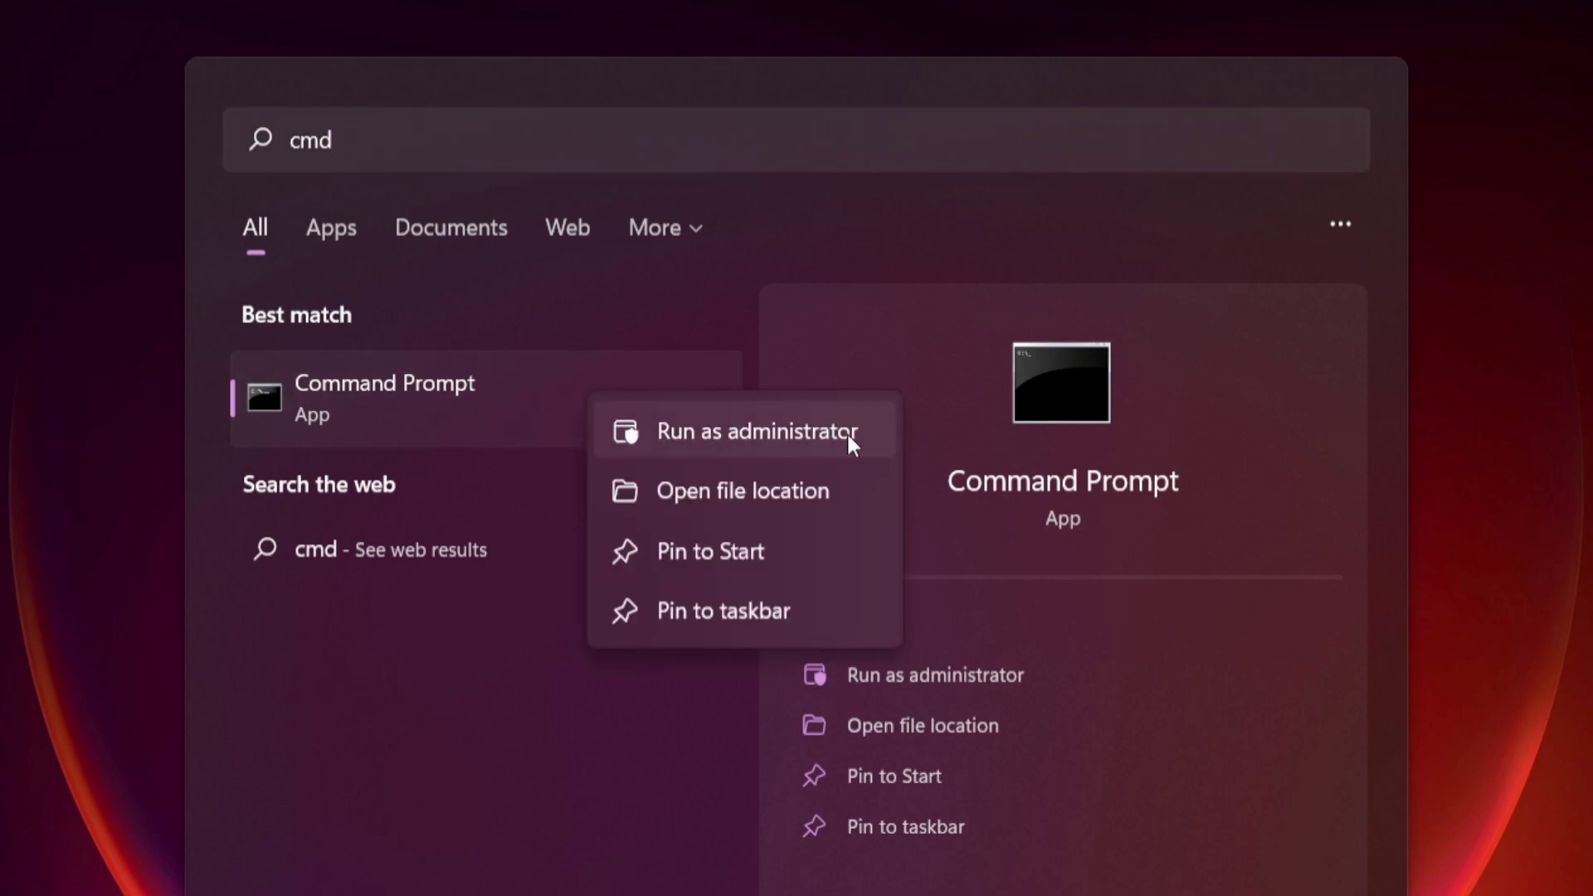
pyautogui.click(757, 428)
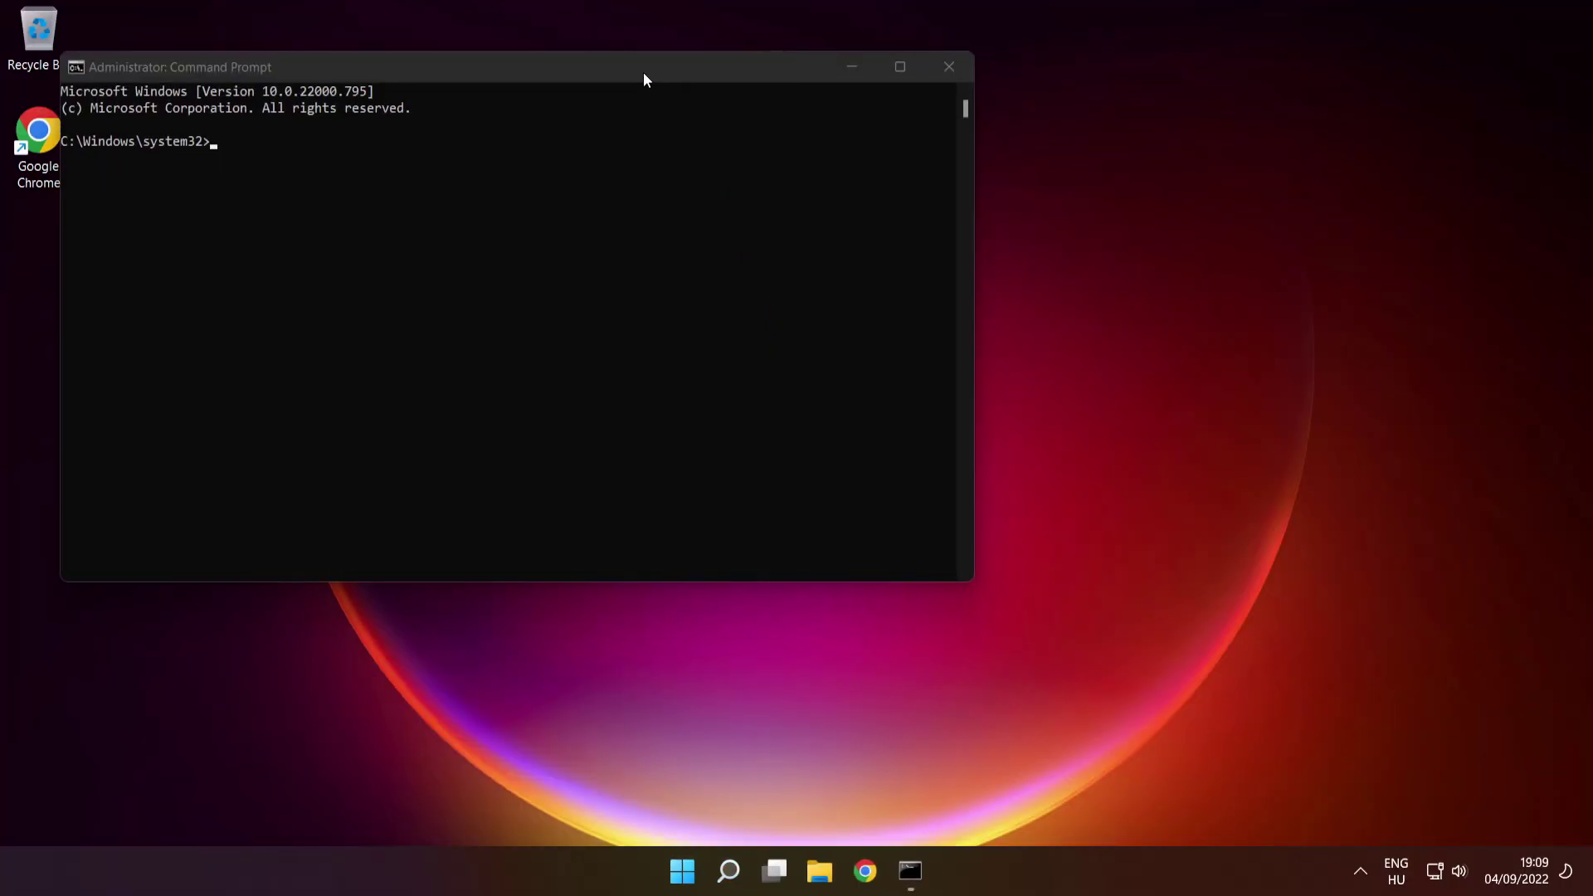
# Center the Command Prompt window and run sfc /scannow
pyautogui.moveTo(642, 69); pyautogui.dragTo(917, 200)
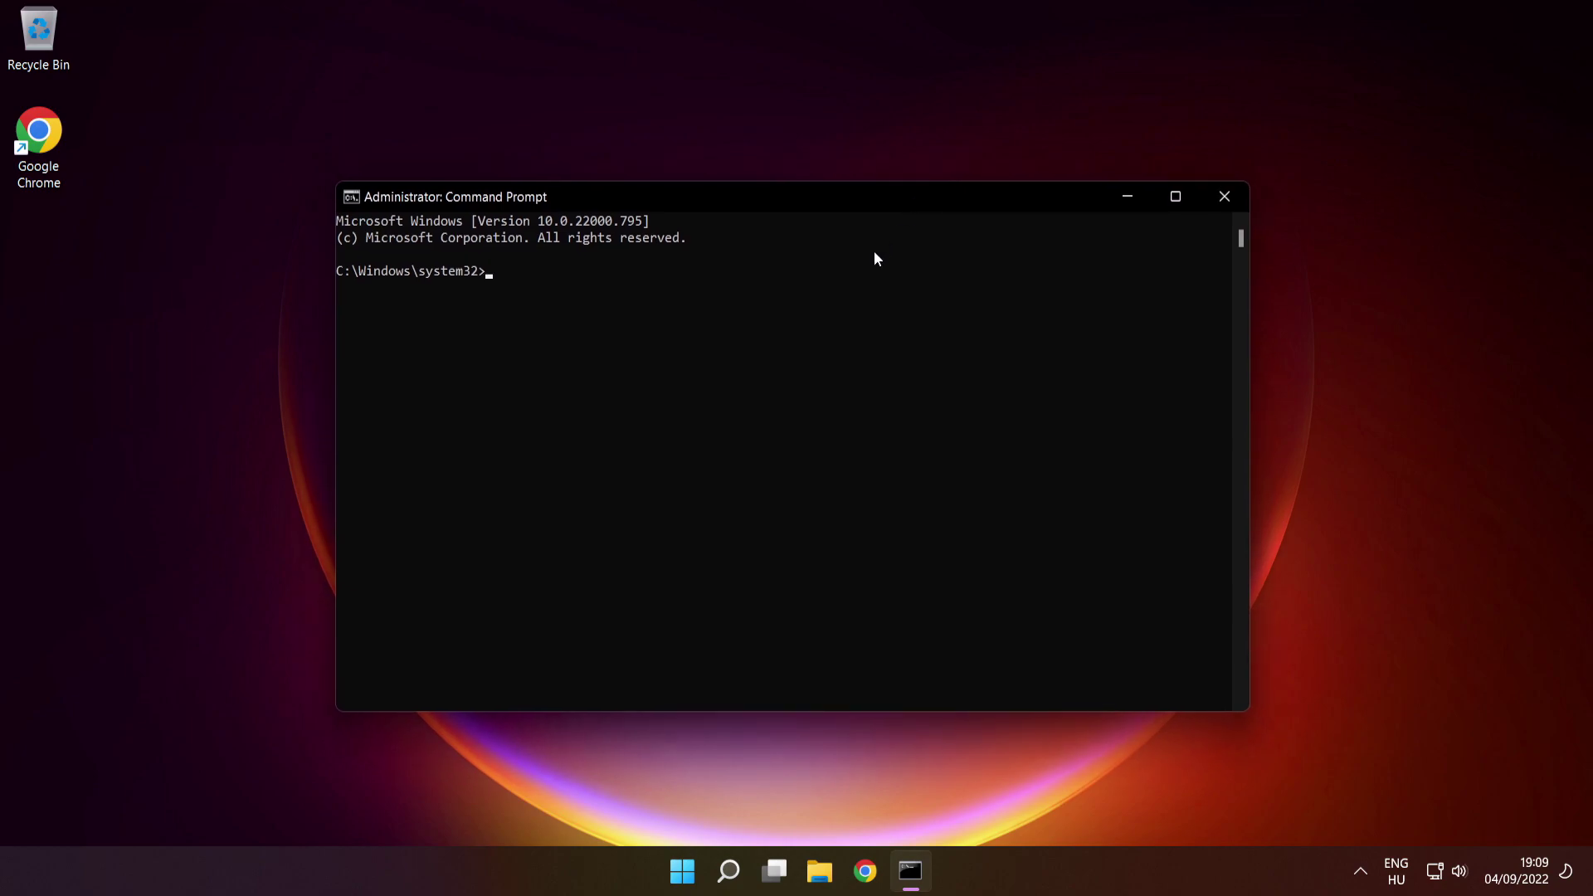
pyautogui.write('sfc /scannow')
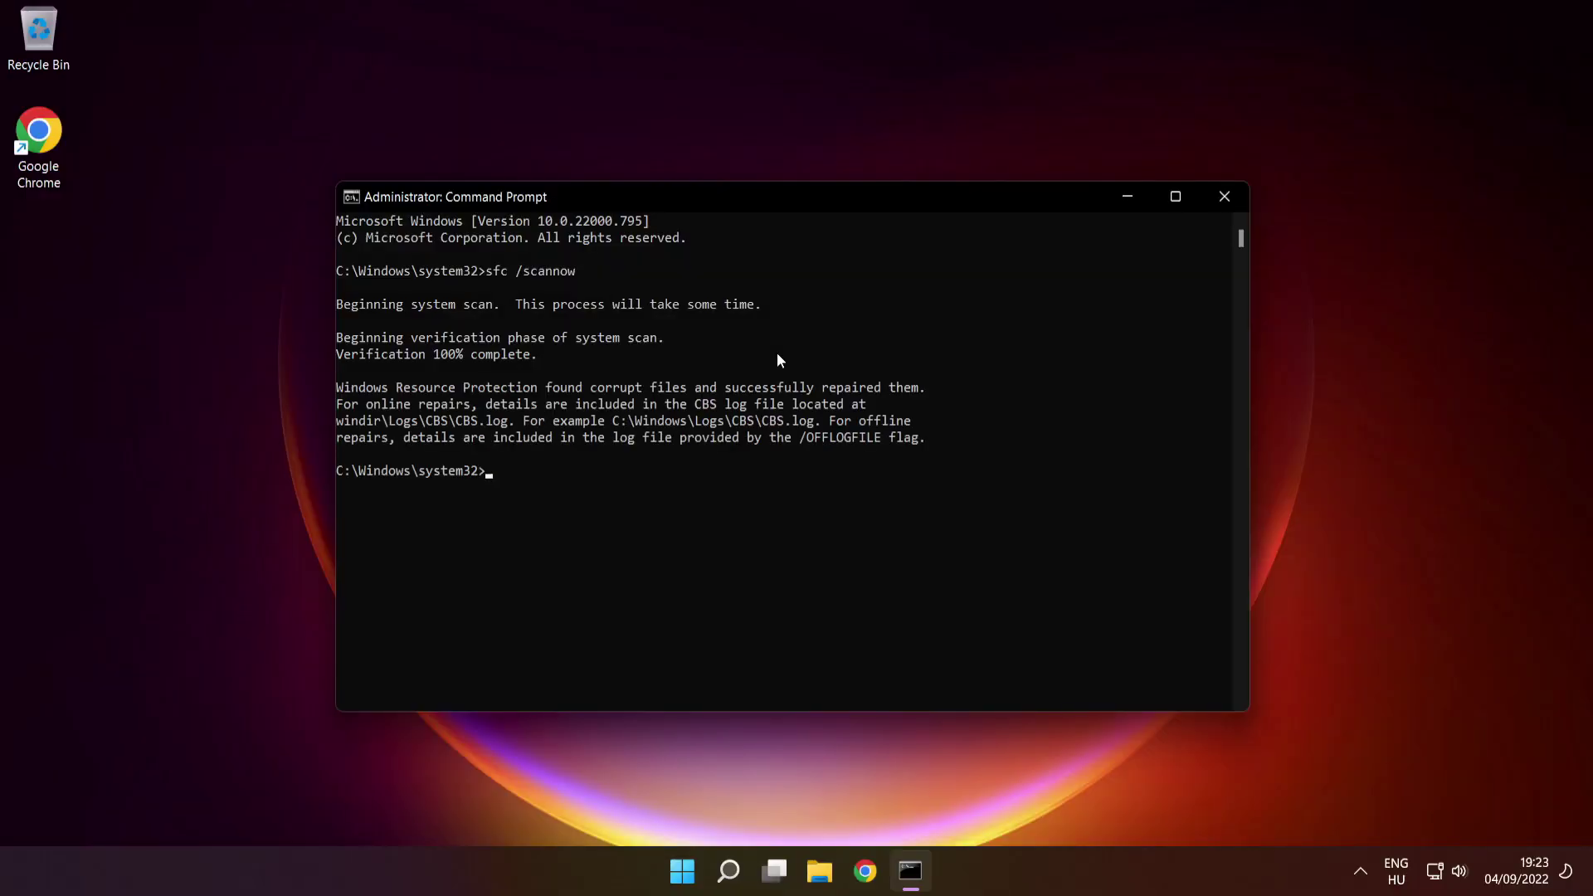
# Close Command Prompt and bring up the Start menu's power options for restarting
pyautogui.click(1226, 199)
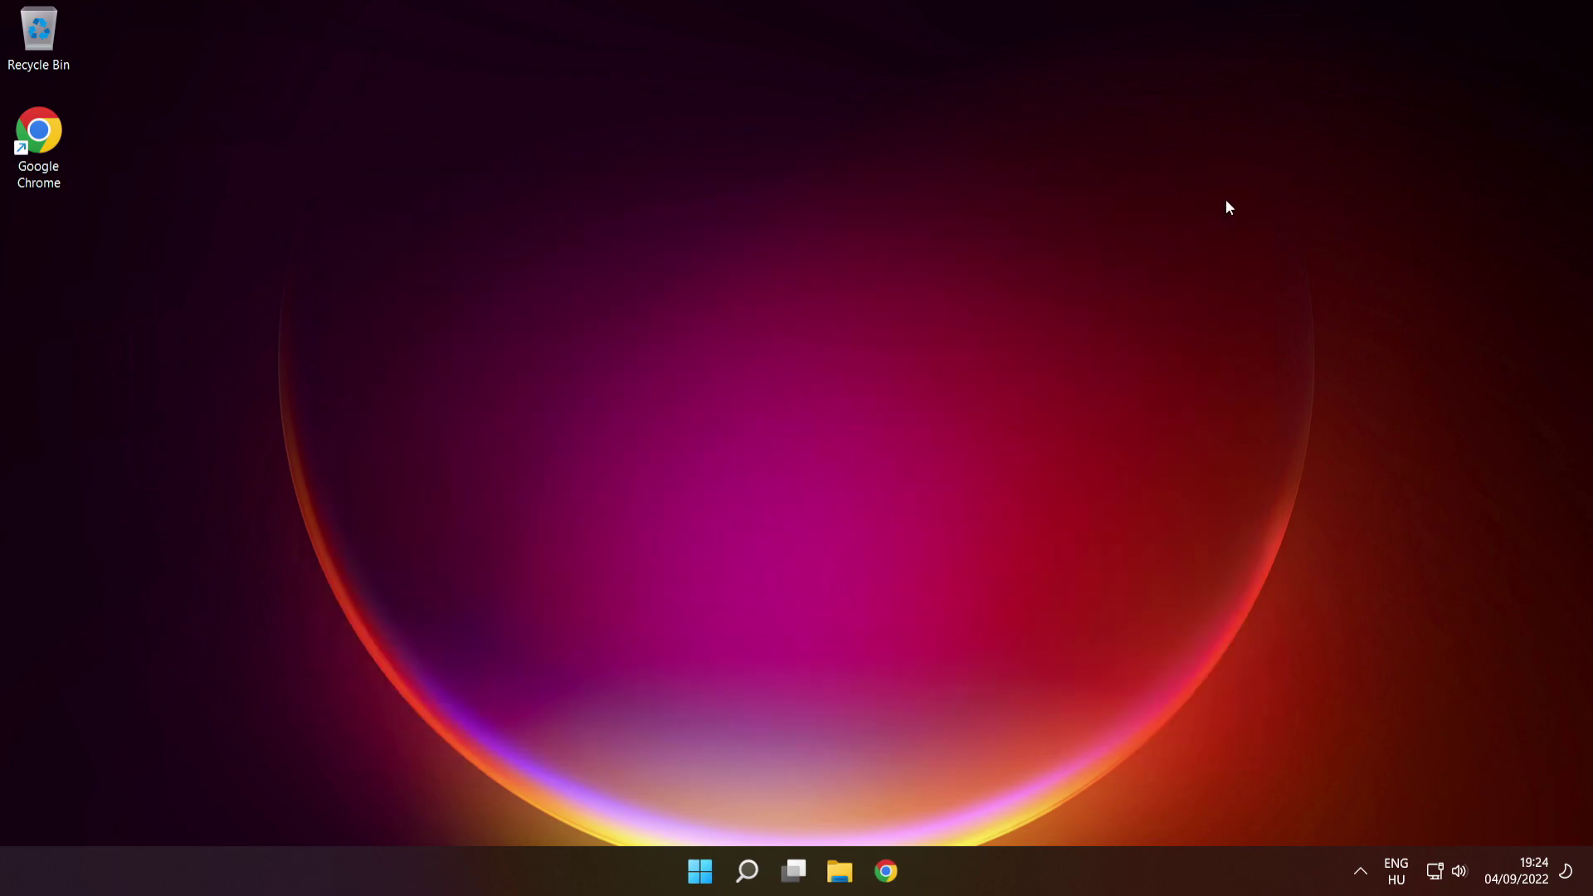
pyautogui.click(705, 870)
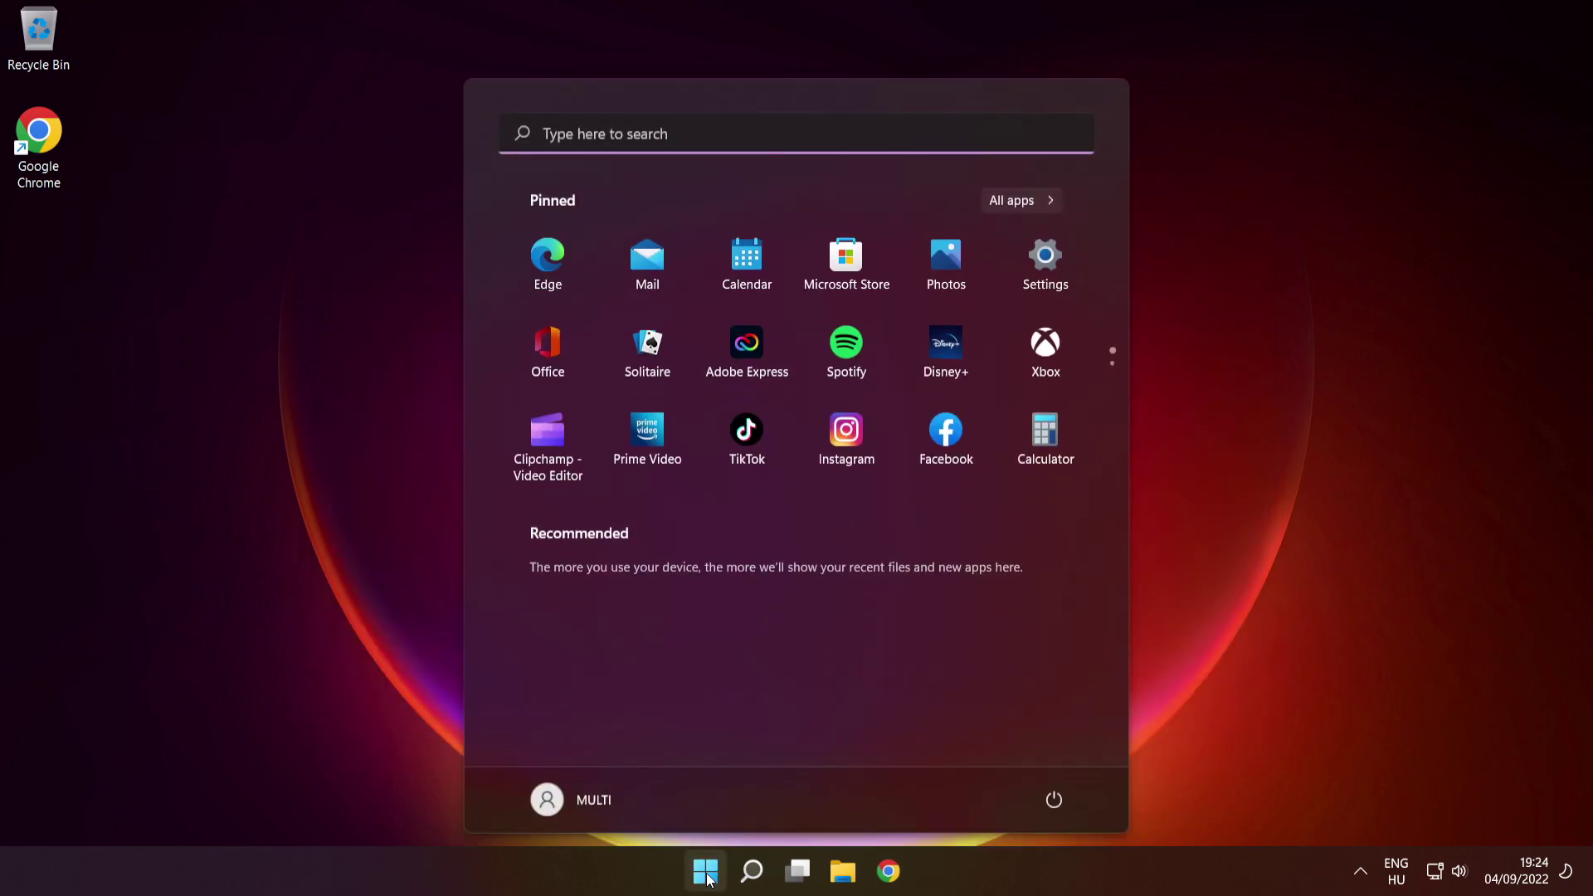
pyautogui.click(1055, 800)
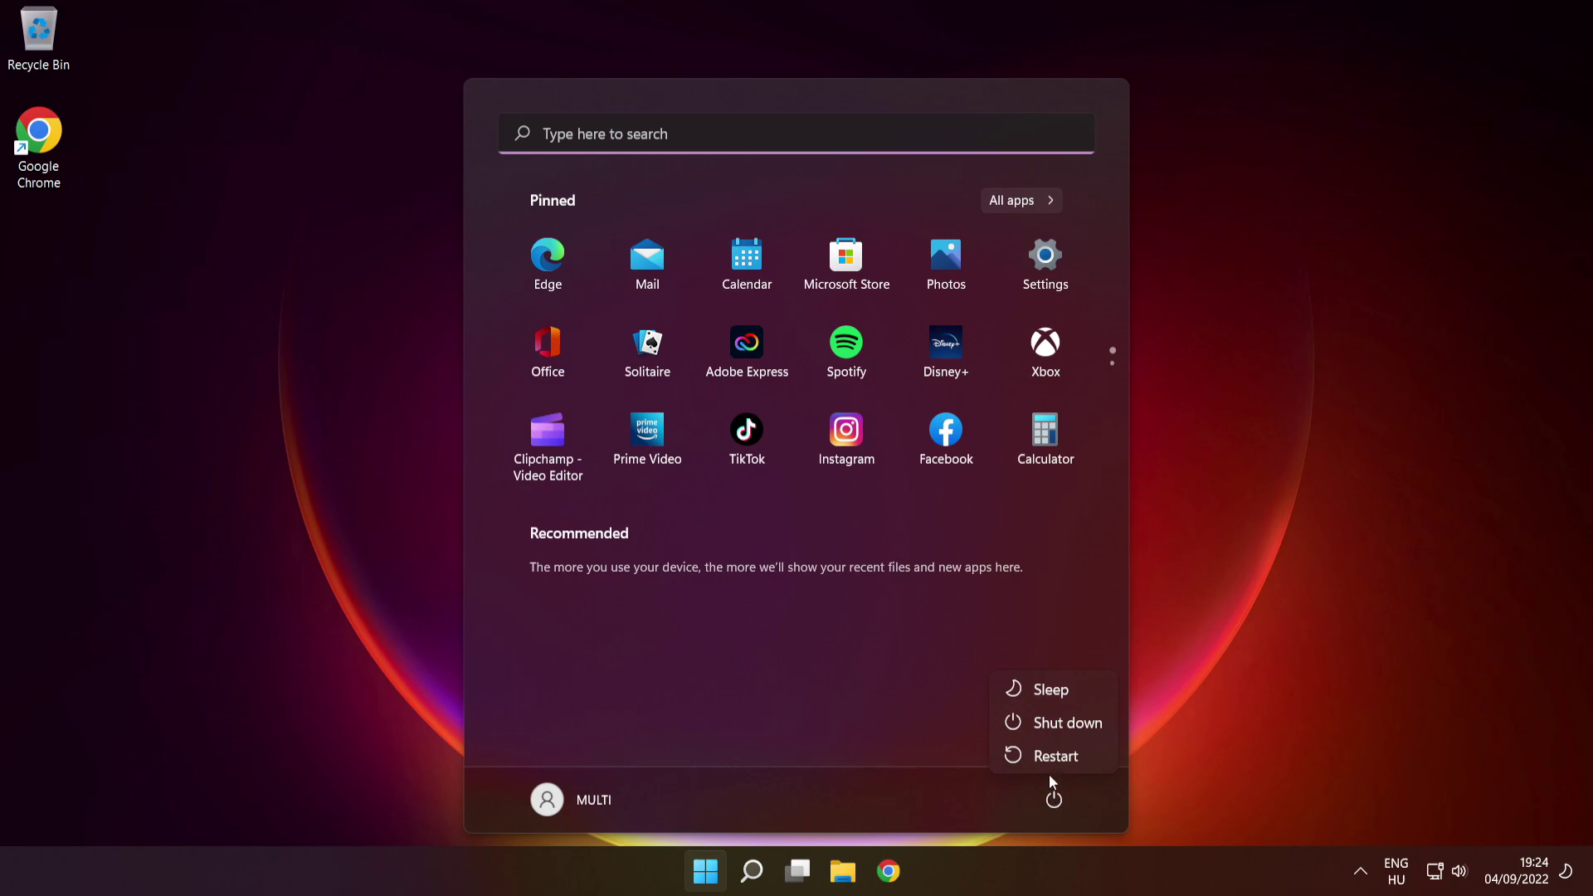